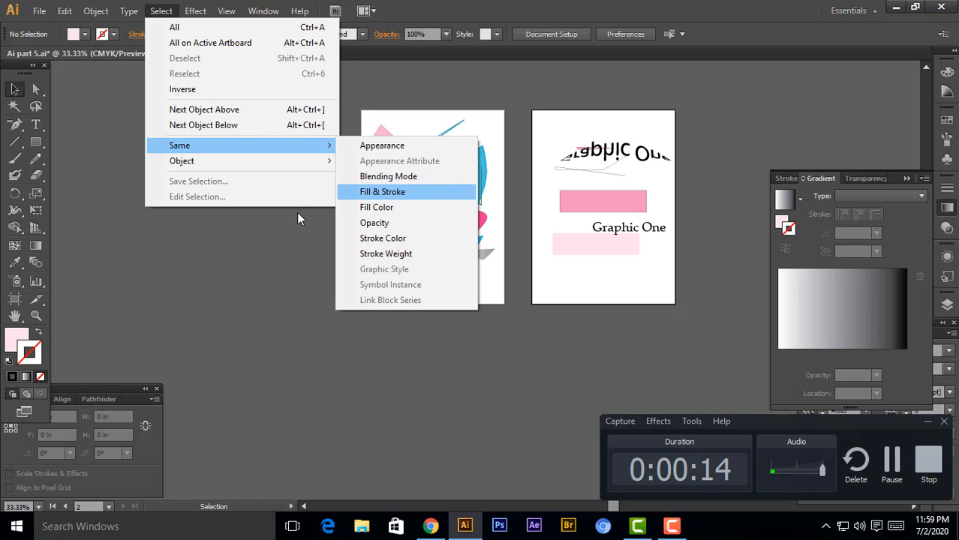
Apply the last-used Gaussian Blur effect to the pale pink rectangle below the "Graphic One" text on the second artboard
left_click(197, 13)
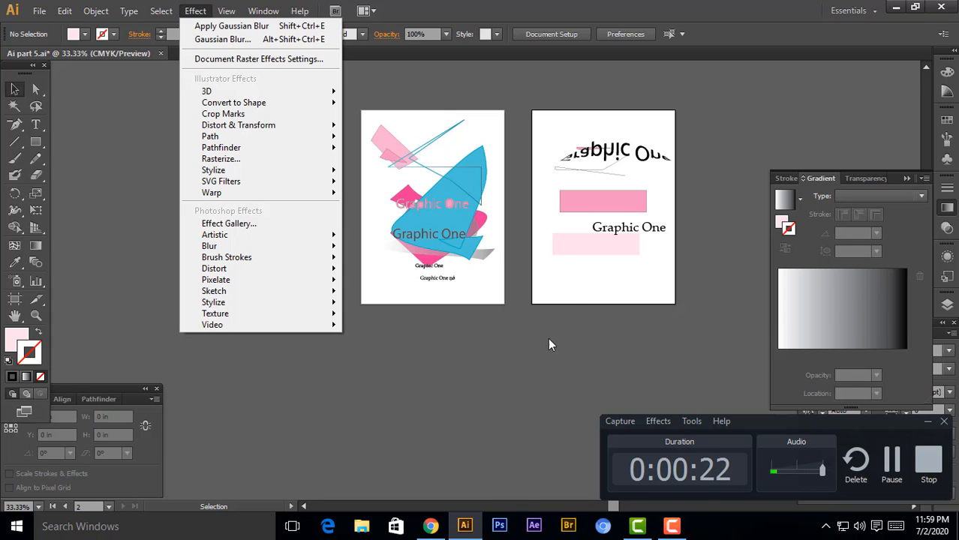
left_click(582, 253)
left_click_drag(582, 253, 597, 273)
left_click_drag(558, 223, 677, 377)
left_click(197, 10)
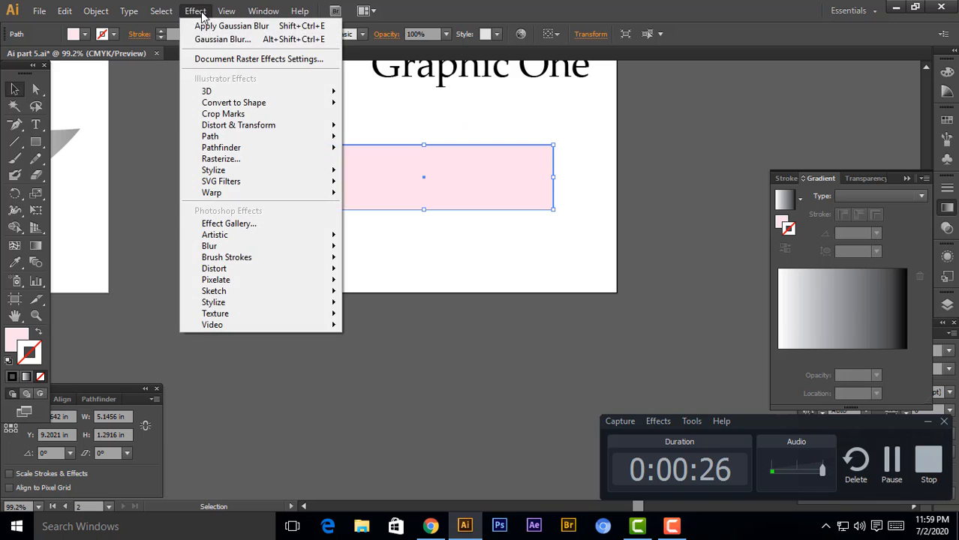
left_click(219, 27)
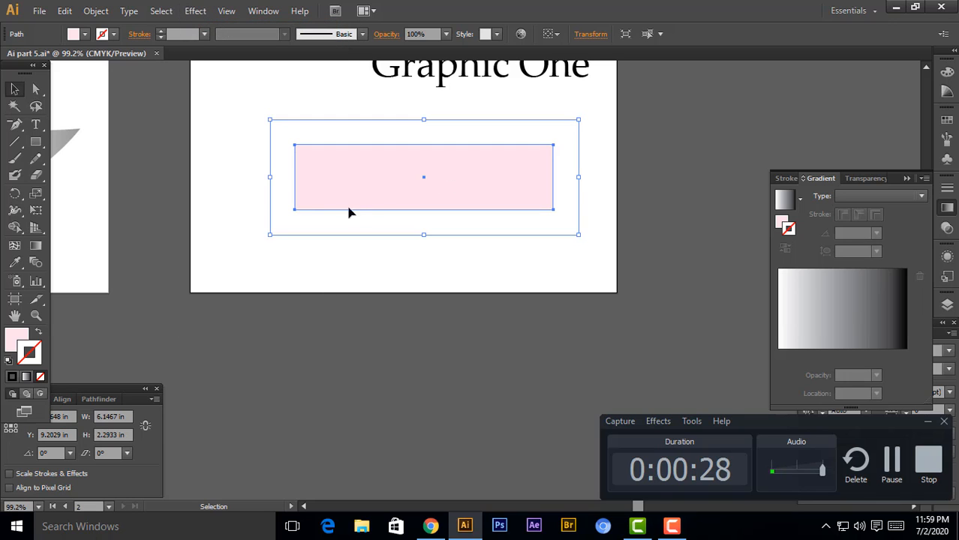
Move the blurred pale pink rectangle sideways so it overlaps the right edge of the second artboard, and deselect it
left_click_drag(531, 139, 611, 260)
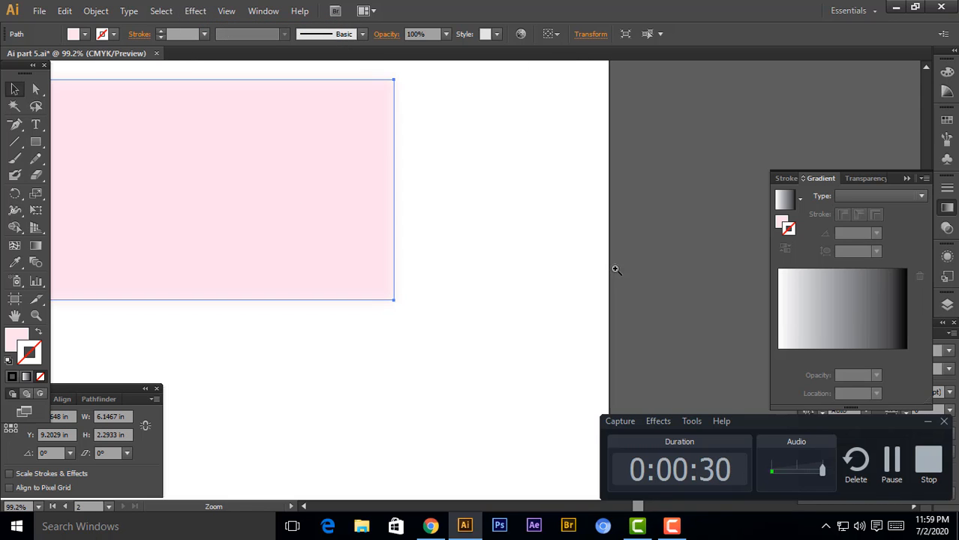
left_click(460, 261)
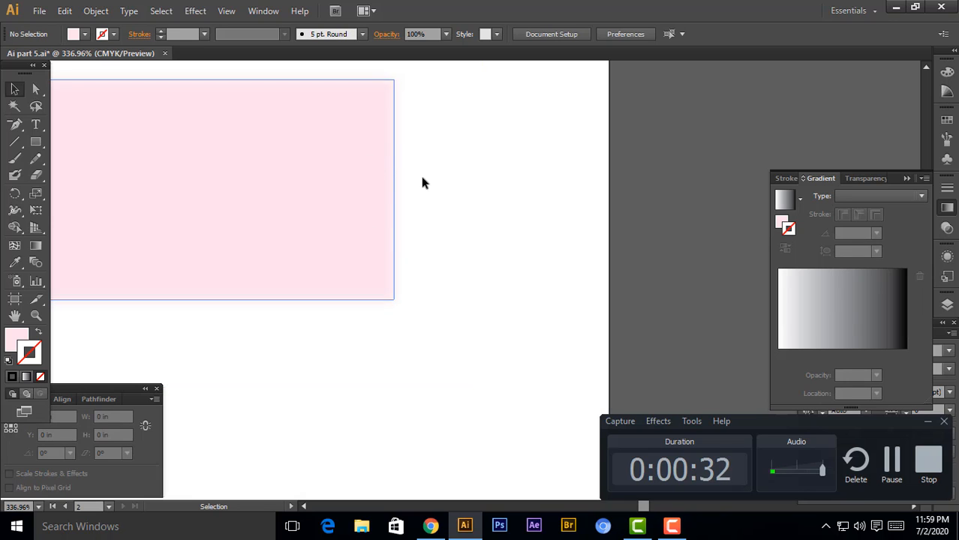
left_click_drag(422, 183, 685, 210)
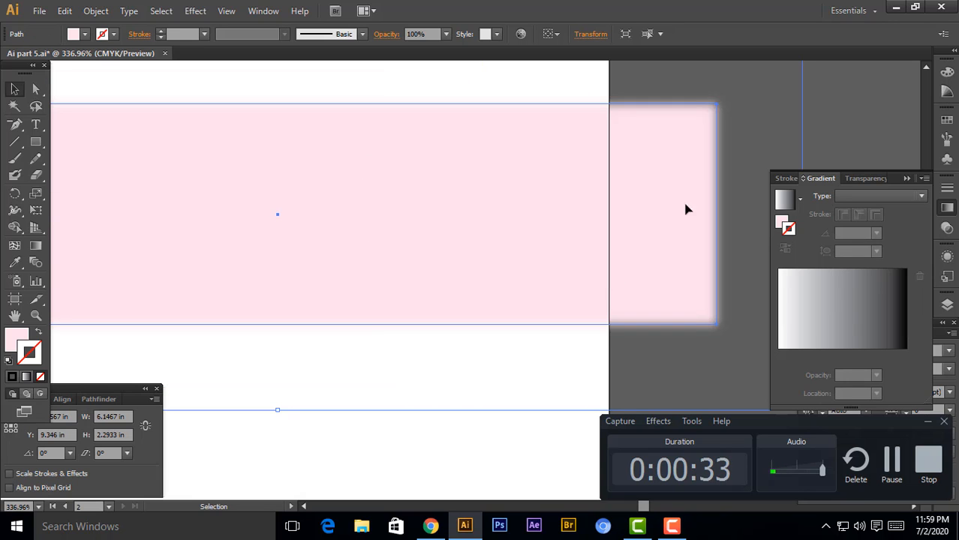
left_click(754, 81)
key("ctrl+1")
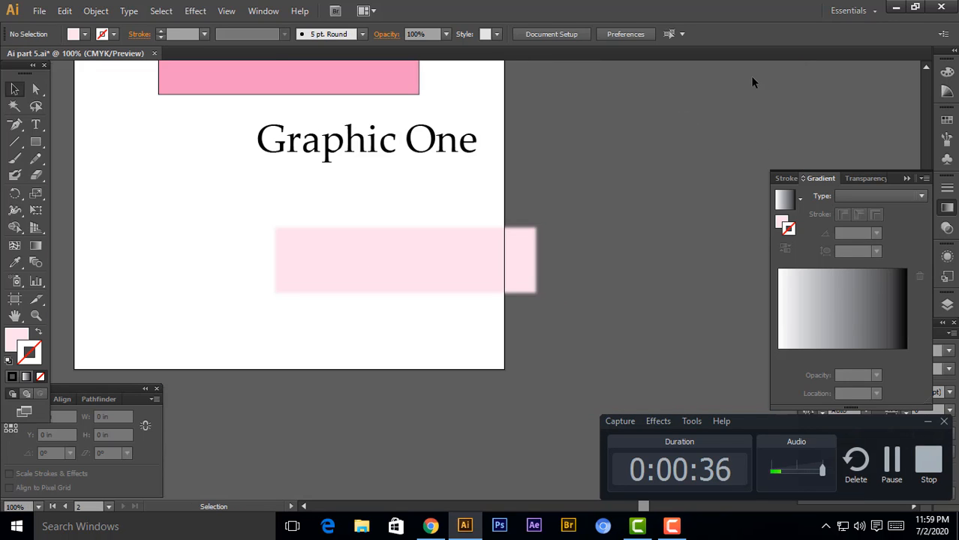
Apply a new Gaussian Blur instance with a radius of 8 pixels while nothing is selected
left_click(195, 11)
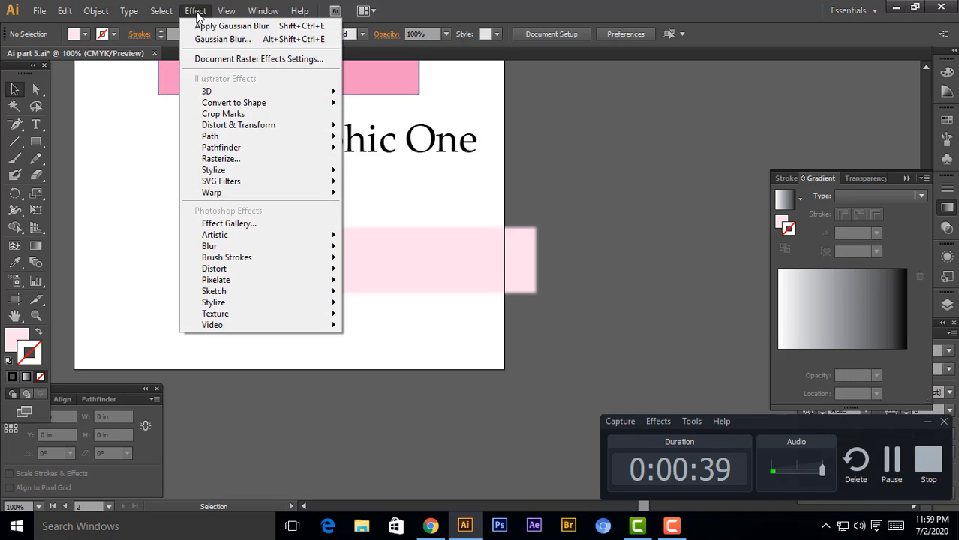
left_click(299, 42)
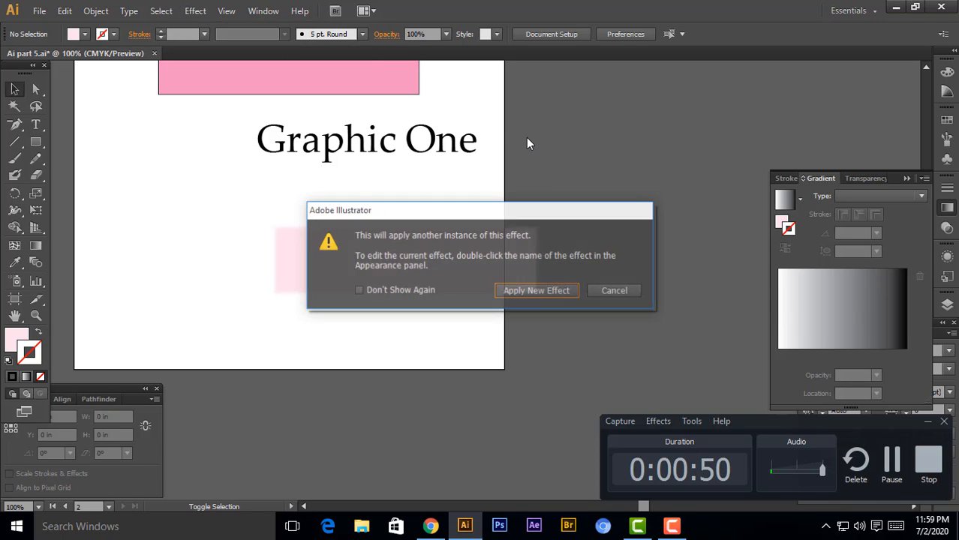
left_click(554, 296)
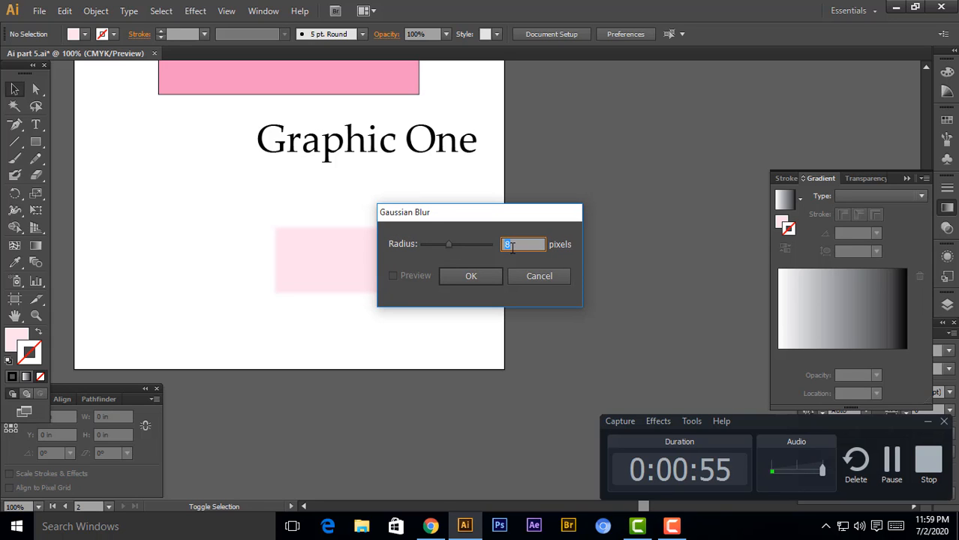
key("Return")
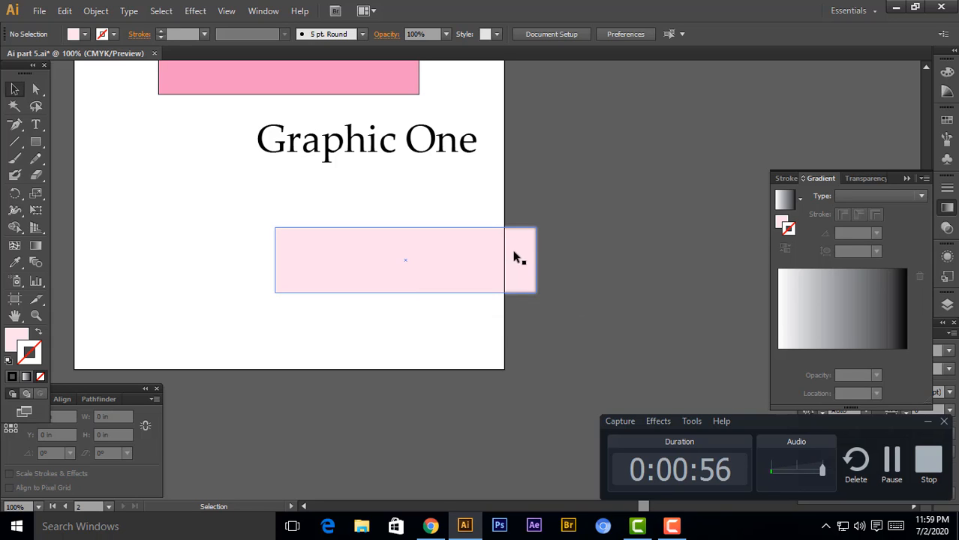
Move the blurred rectangle further right and slightly up, so more of it lies outside the artboard, and deselect it
left_click_drag(461, 265, 601, 227)
left_click(451, 178)
left_click(195, 10)
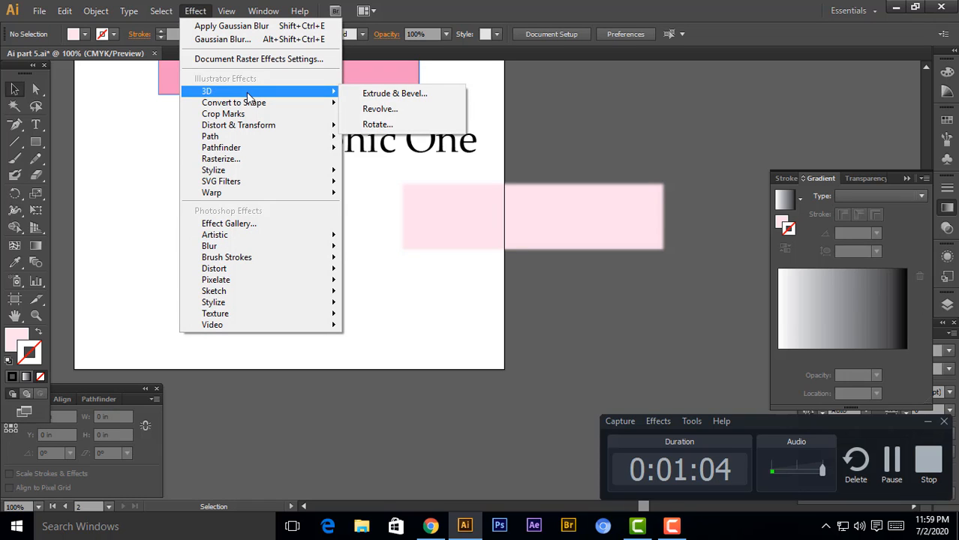
left_click(512, 396)
Draw a pale pink square in the second artboard's lower left area and scale it about its centre to about 1.59 in
key("ctrl+minus")
key("ctrl+minus")
key("ctrl+minus")
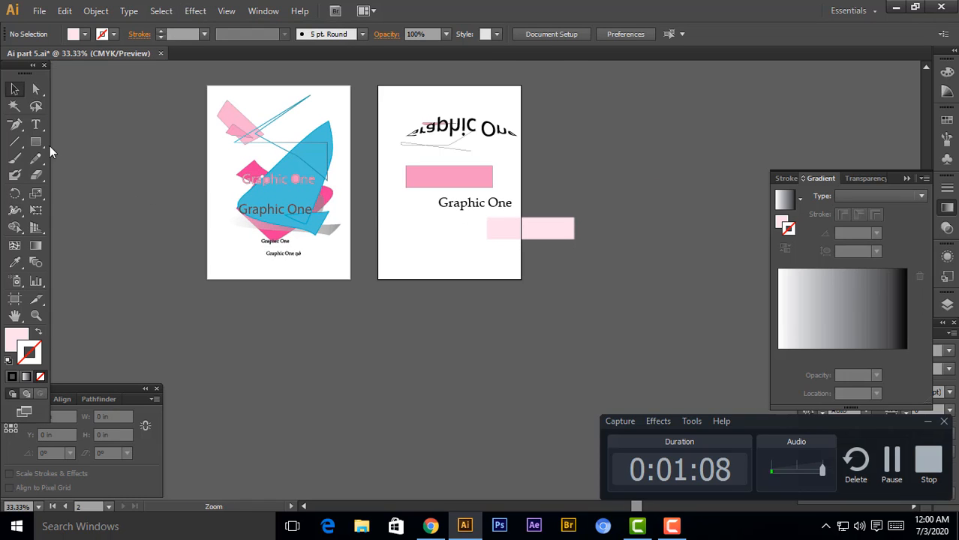
left_click(35, 141)
left_click_drag(405, 221, 443, 257)
key("ctrl+space")
left_click_drag(399, 197, 469, 298)
key("ctrl")
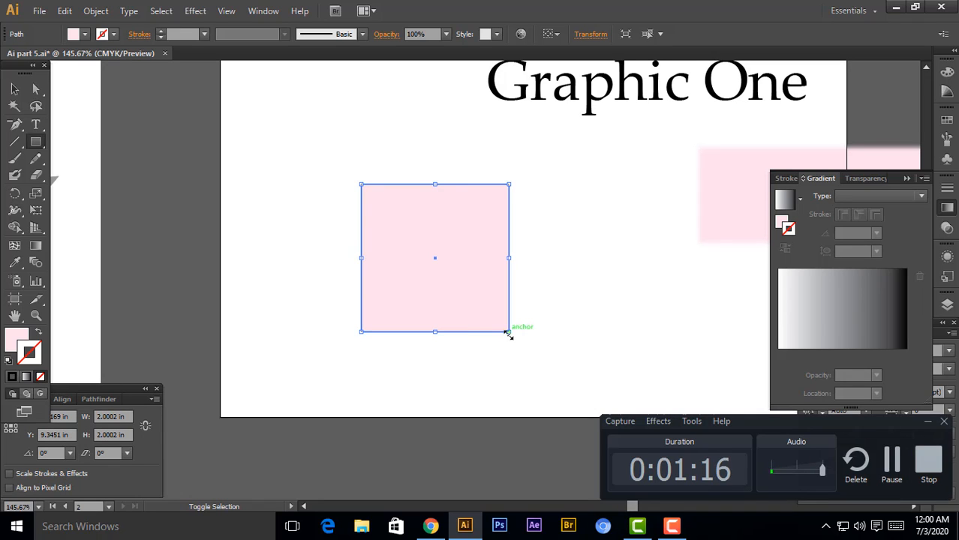
mouse_move(508, 335)
left_mouse_down()
mouse_move(541, 364)
mouse_move(516, 332)
mouse_move(495, 339)
left_mouse_up()
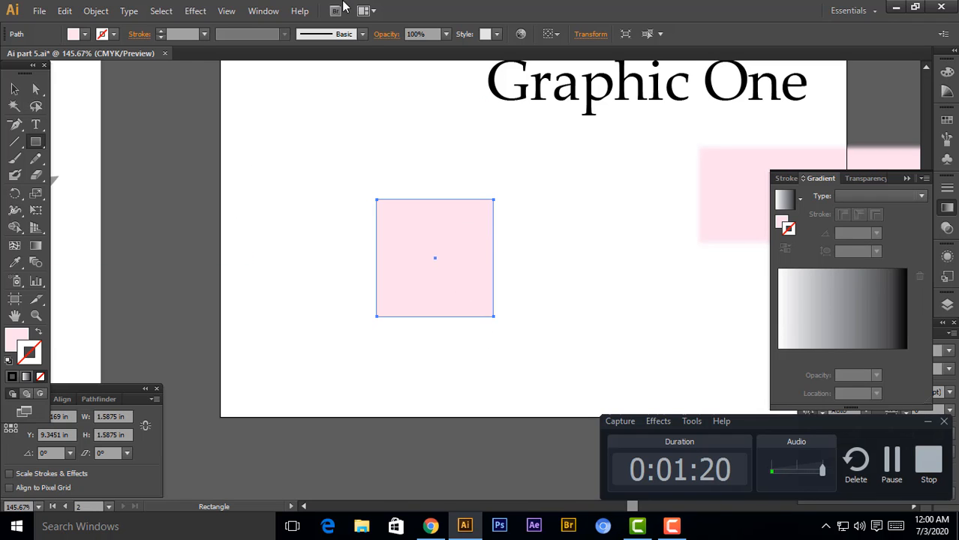
Apply 3D Extrude & Bevel to the square with rotation -20°, -48° and 14° and an extrude depth of 50 pt
left_click(195, 12)
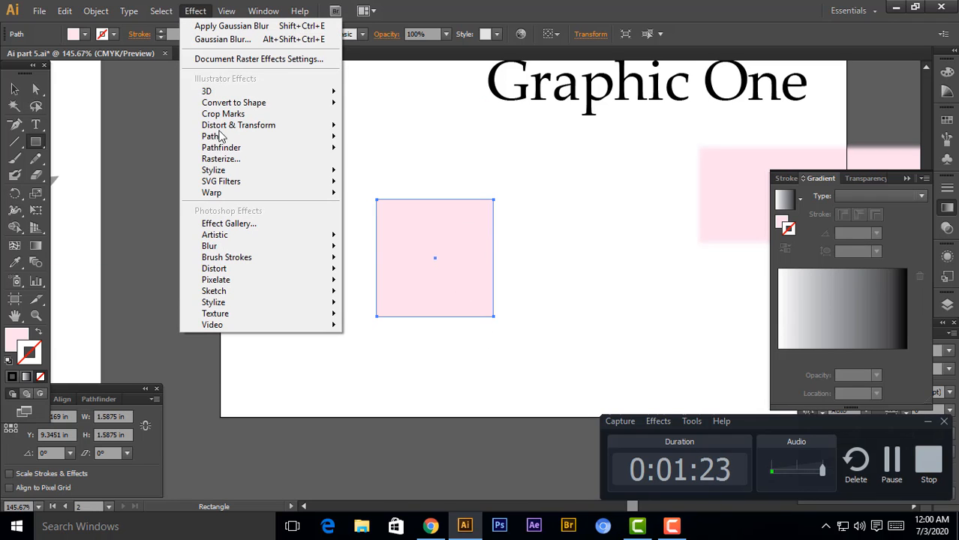
mouse_move(226, 91)
left_click(370, 95)
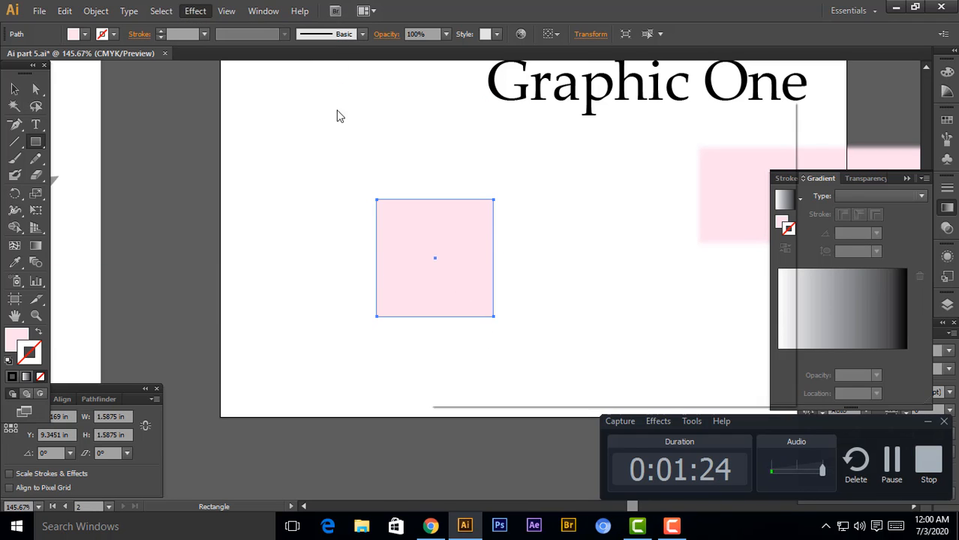
left_click_drag(530, 110, 704, 75)
left_click_drag(657, 178, 701, 174)
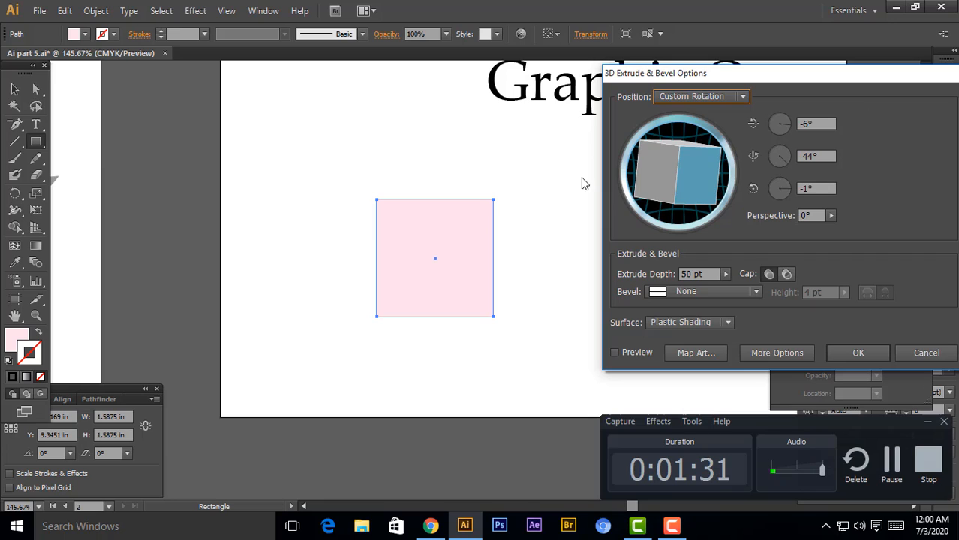
left_click_drag(683, 209, 689, 166)
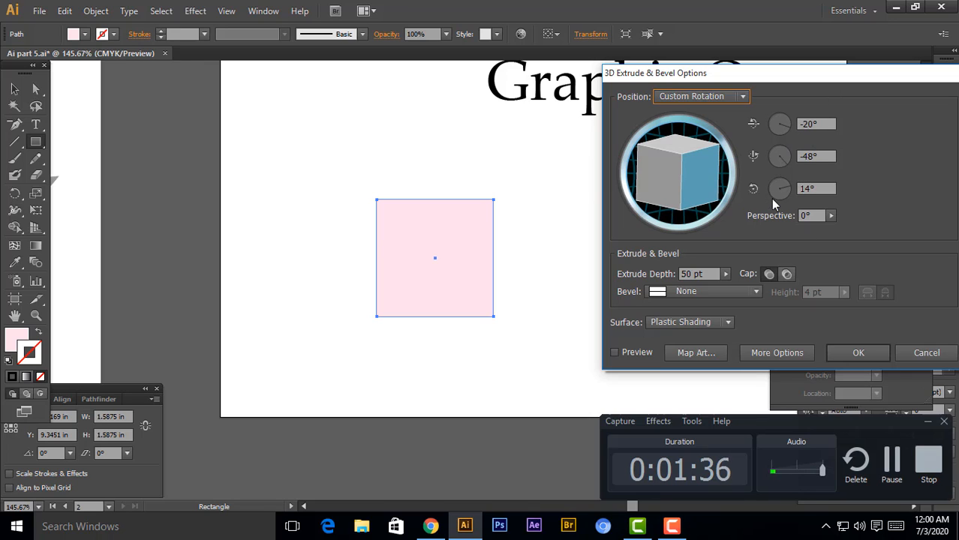
double_click(689, 275)
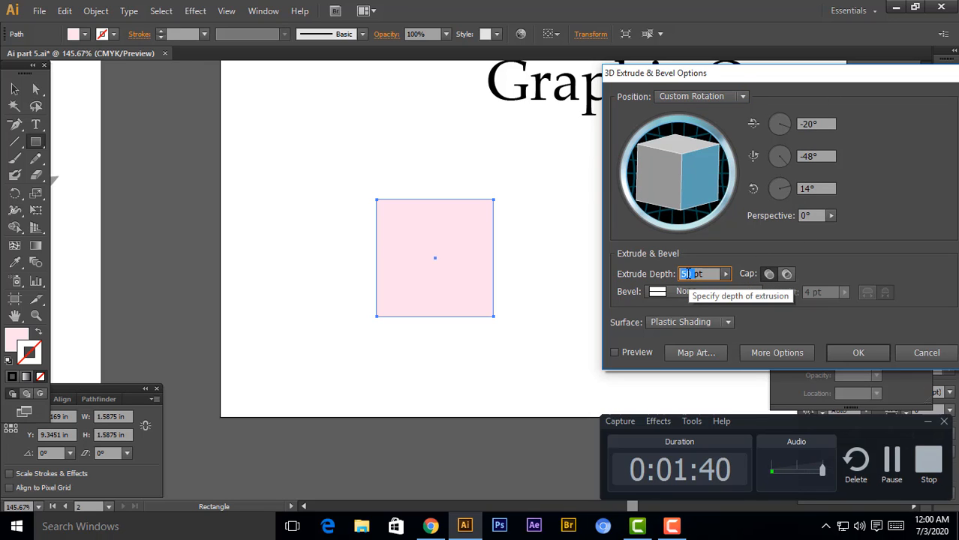
key("Return")
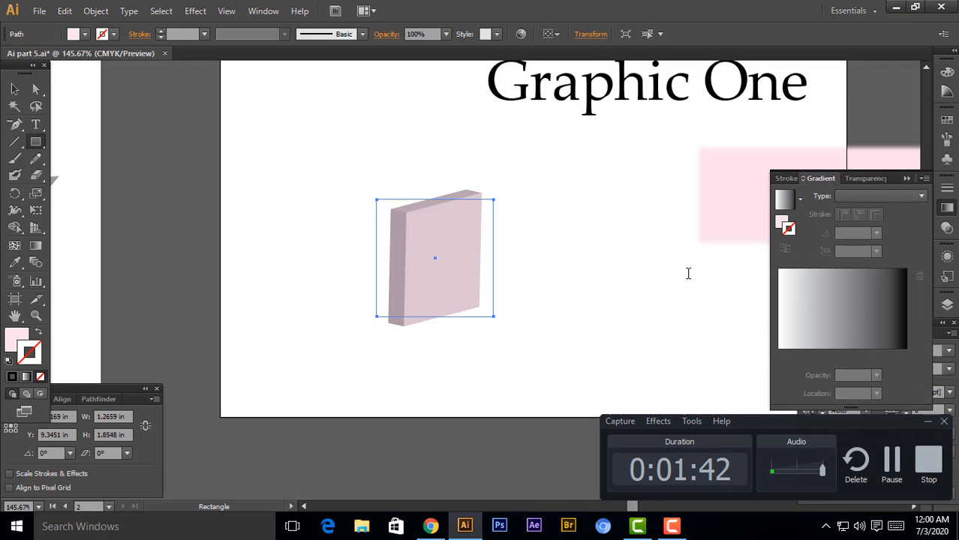
Undo the 3D Extrude & Bevel effect on the square
left_click_drag(495, 339, 494, 237)
key("ctrl+z")
left_click(13, 90)
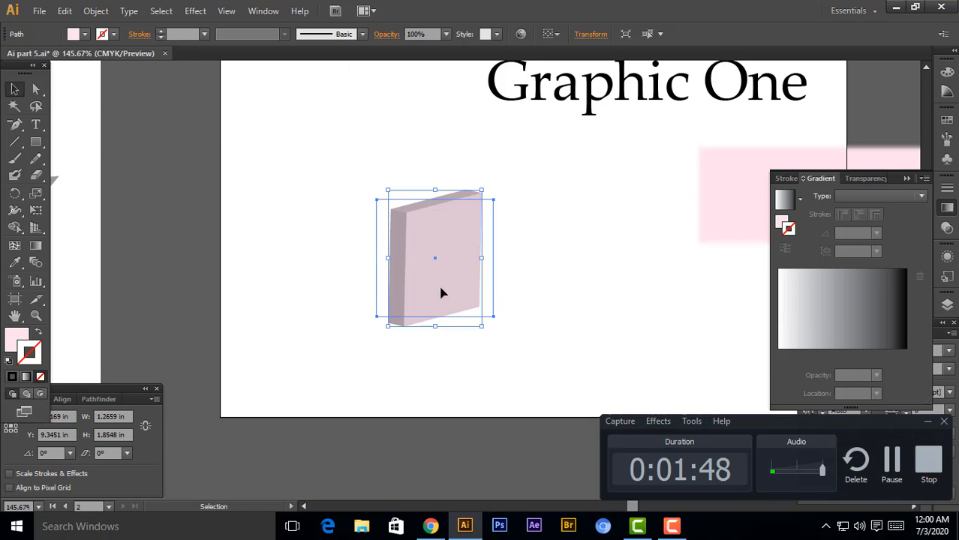
left_click(195, 11)
left_click(399, 148)
key("ctrl+z")
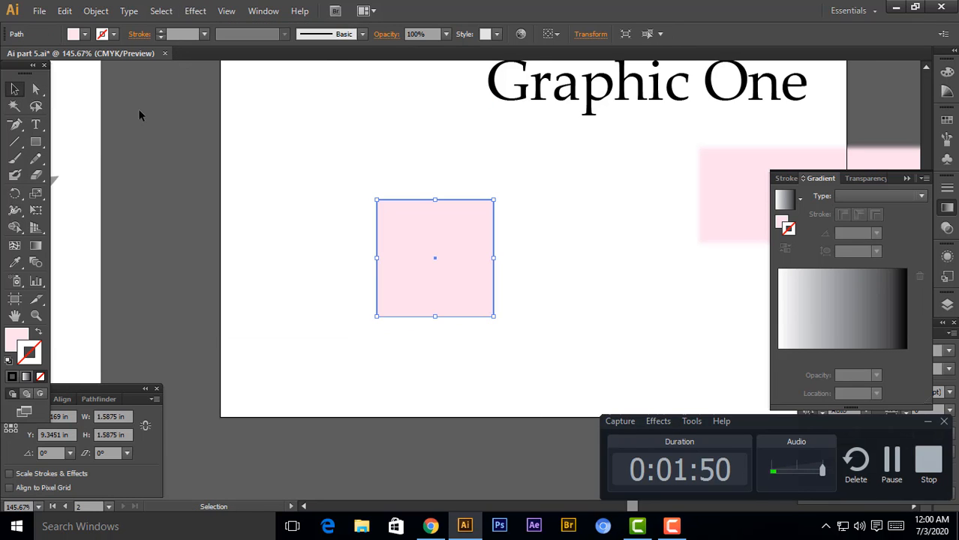
Apply a Zig Zag effect to the square with absolute size 0.14 in, 4 ridges per segment and smooth points
left_click(195, 10)
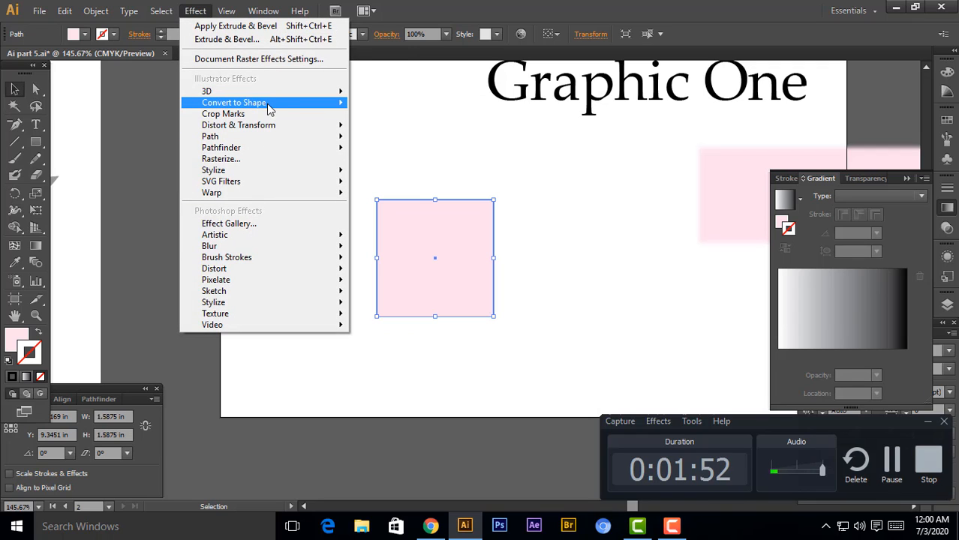
mouse_move(266, 106)
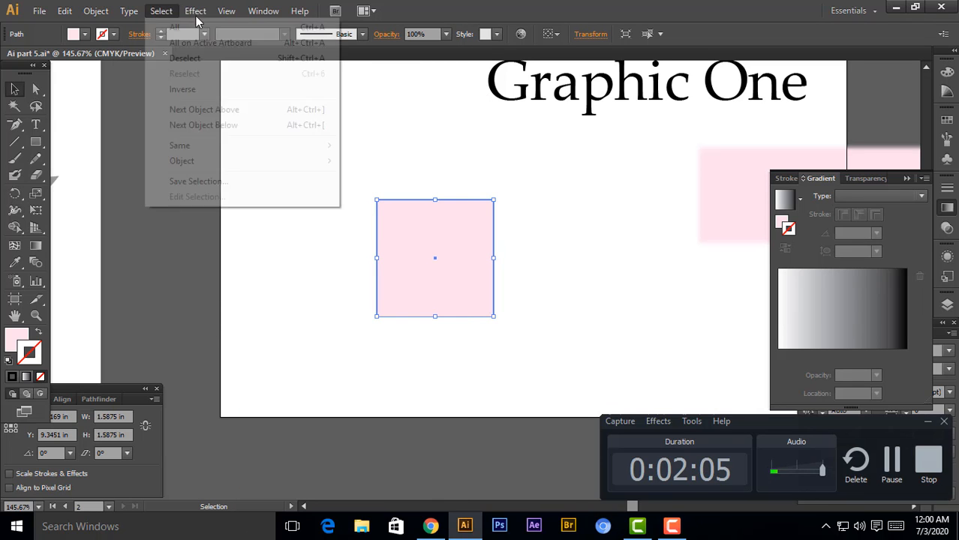
mouse_move(196, 14)
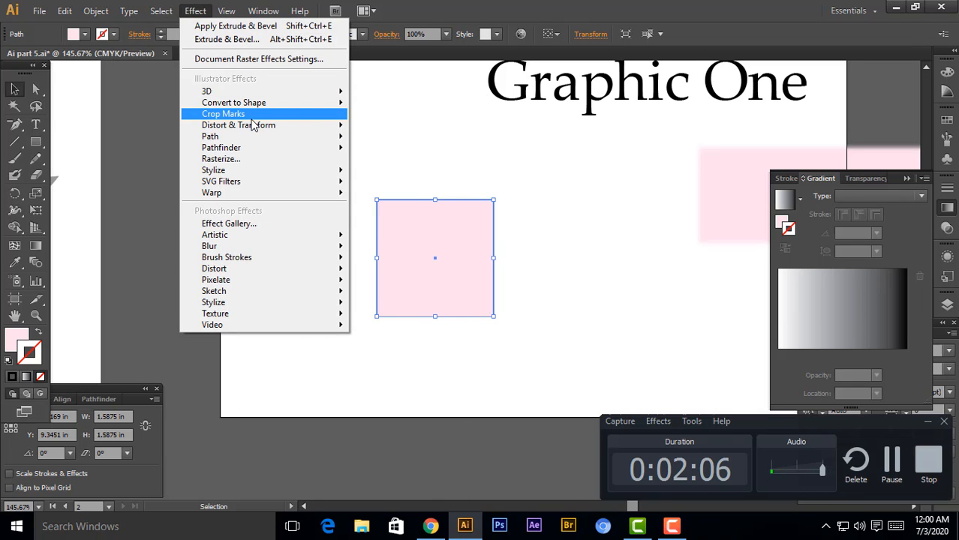
mouse_move(323, 125)
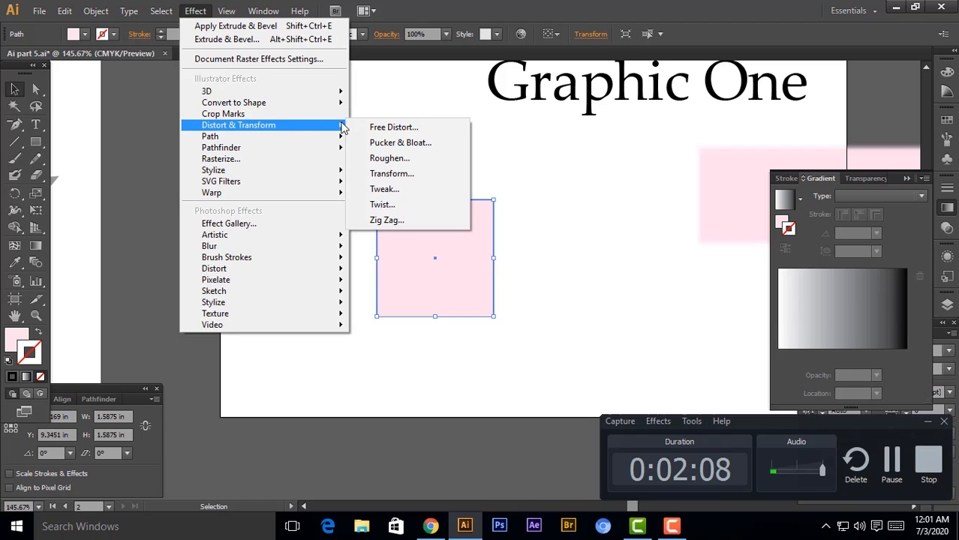
left_click(399, 220)
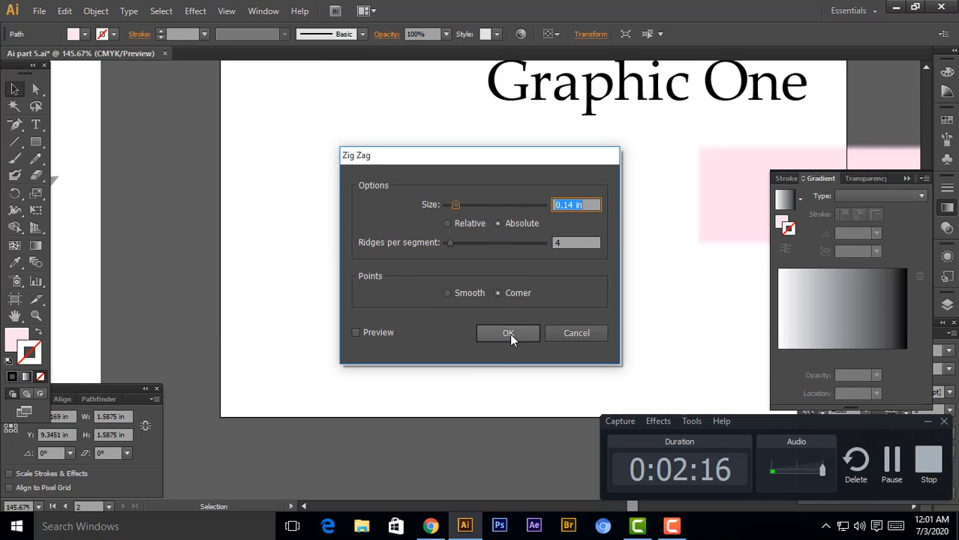
left_click(465, 293)
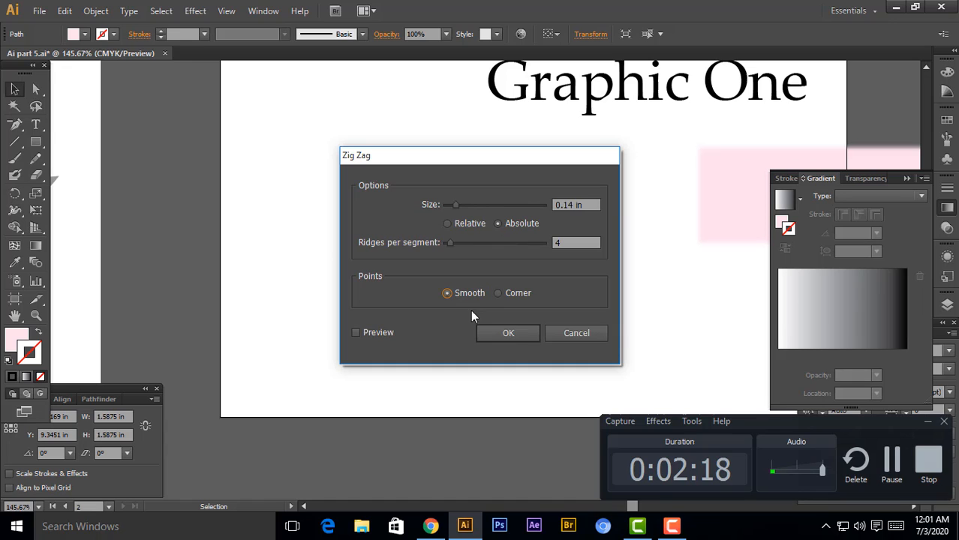
left_click(522, 333)
Move the wavy-edged square up on the artboard and back down again
left_click(341, 198)
left_click_drag(429, 199, 411, 132)
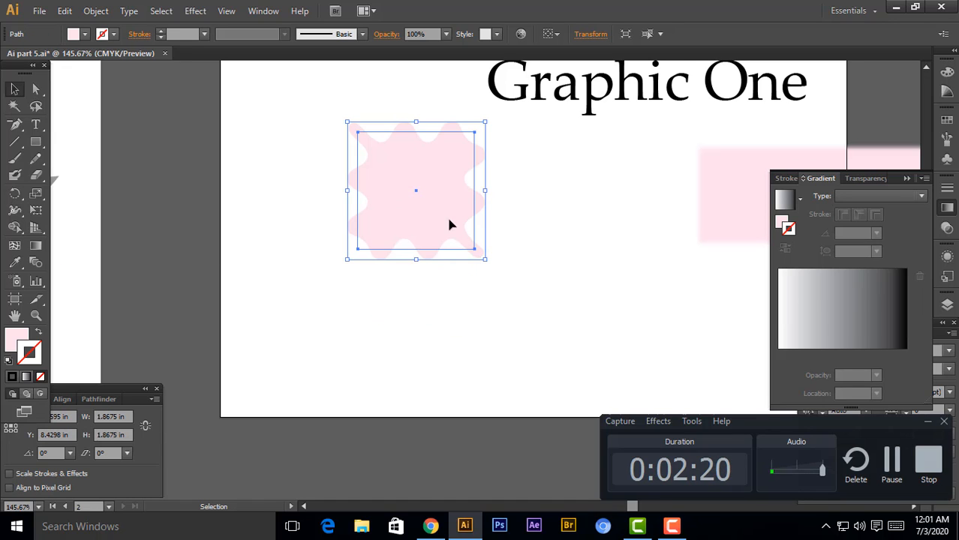
left_click_drag(448, 217, 444, 280)
left_click(195, 11)
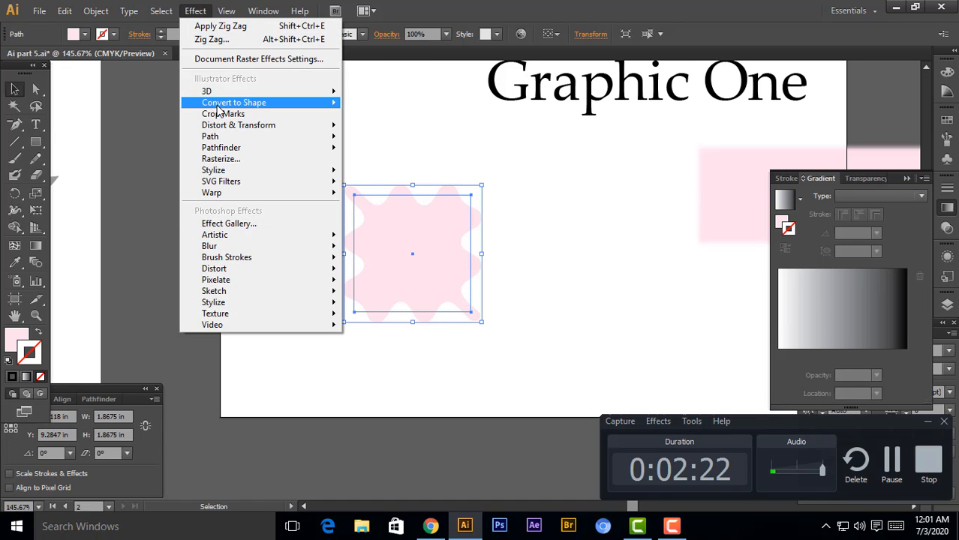
mouse_move(225, 92)
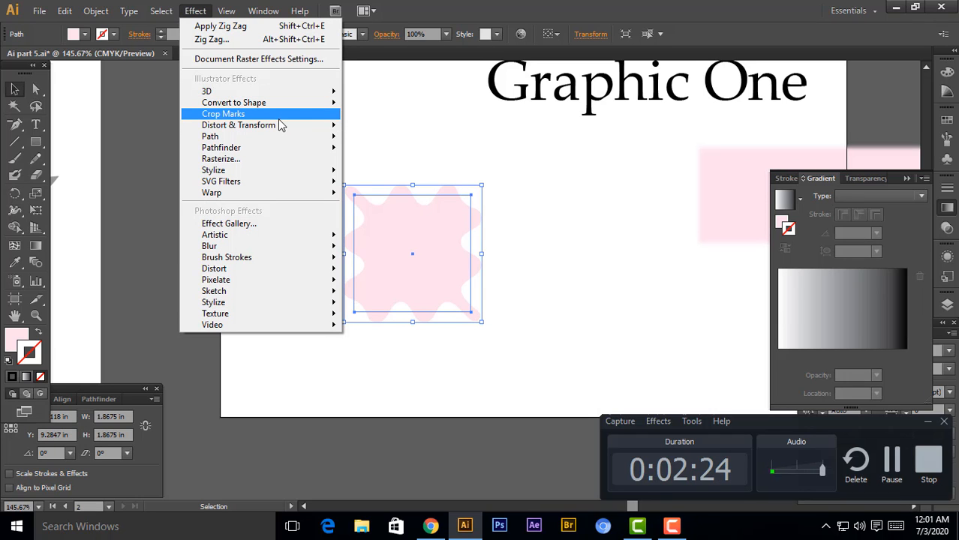
mouse_move(281, 129)
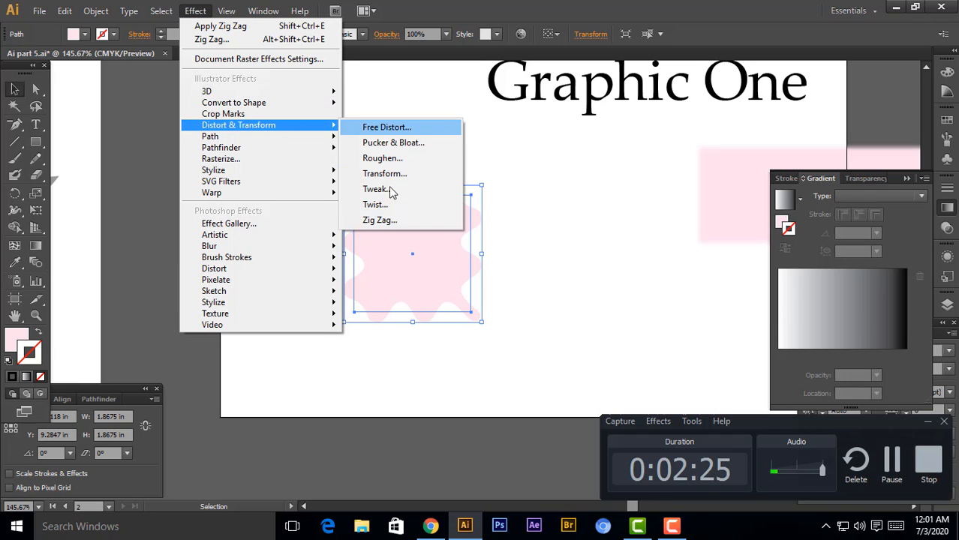
left_click(398, 221)
left_click(535, 294)
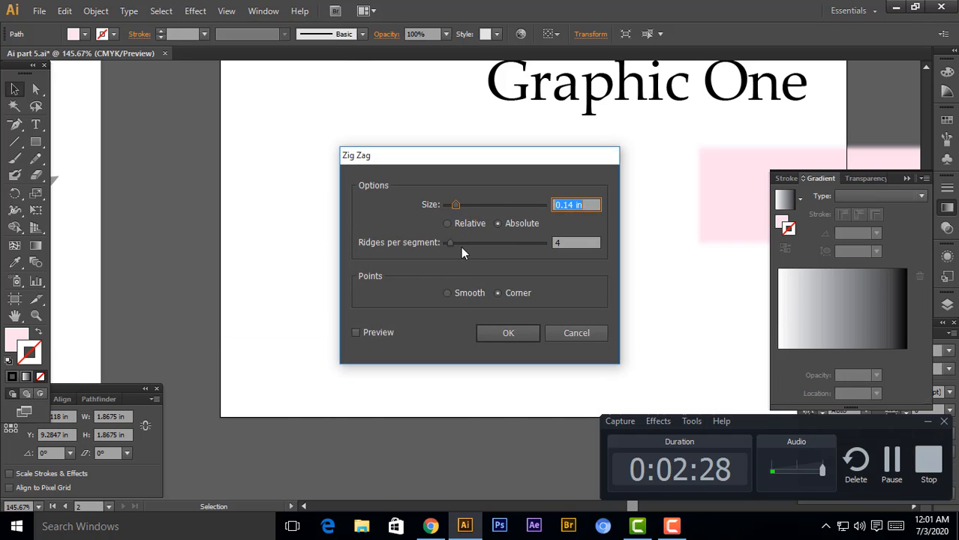
left_click(585, 337)
Undo the wavy-edged square's moves and its Zig Zag effect
key("ctrl+z")
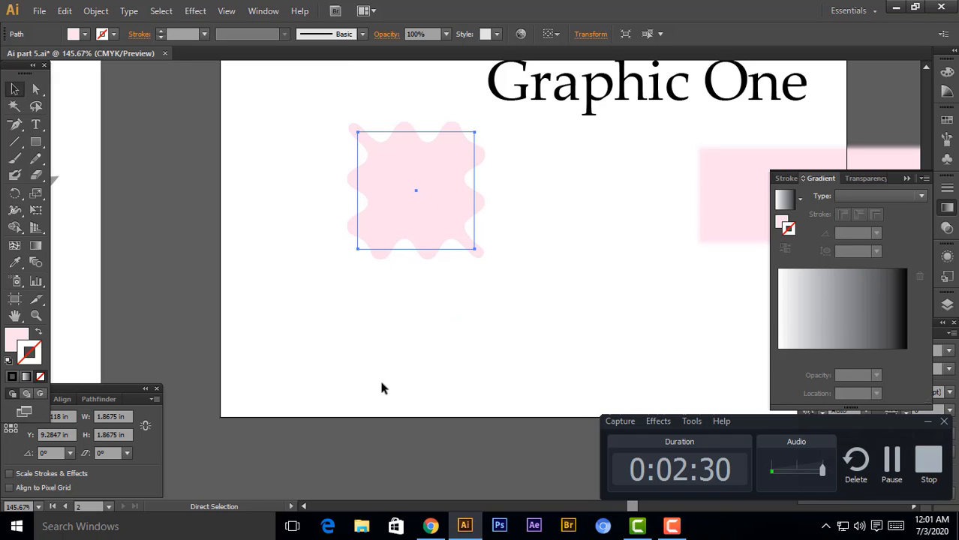
key("ctrl+z")
key("ctrl+z")
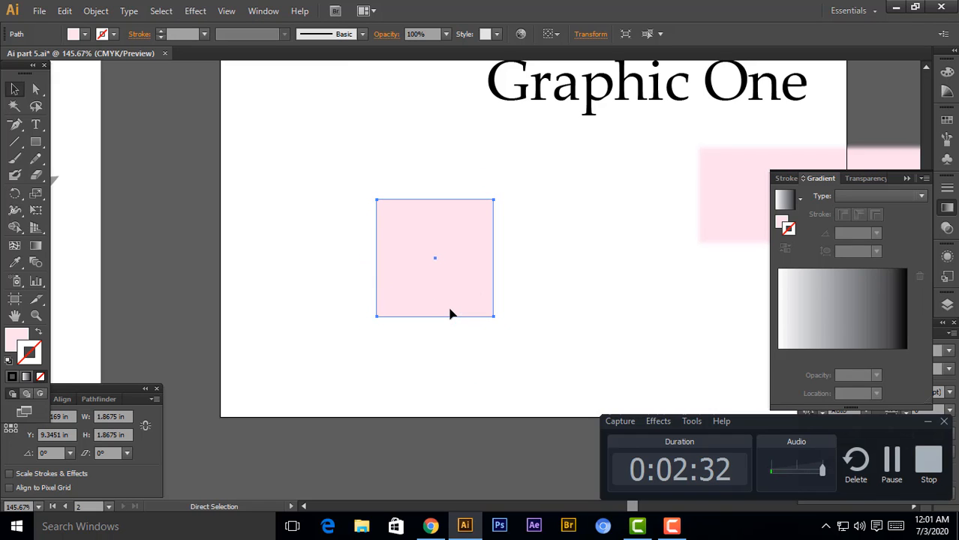
Apply a Zig Zag effect to the square with absolute size 0.21 in, 4 ridges per segment and smooth points
left_click(195, 11)
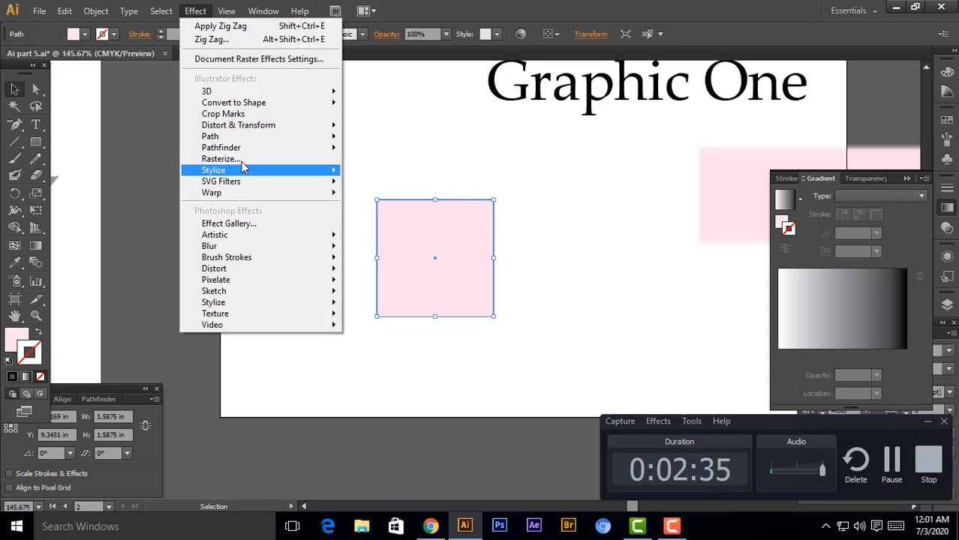
mouse_move(321, 127)
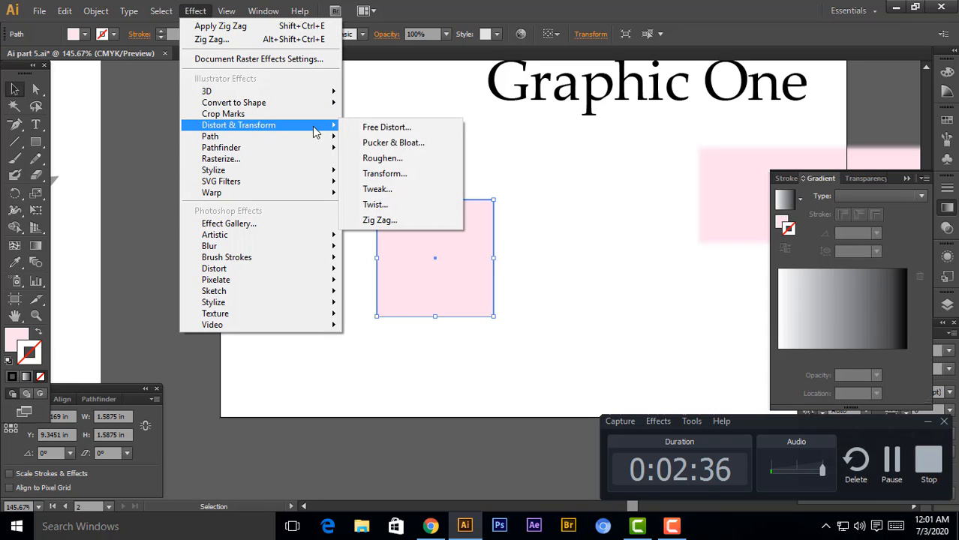
left_click(392, 220)
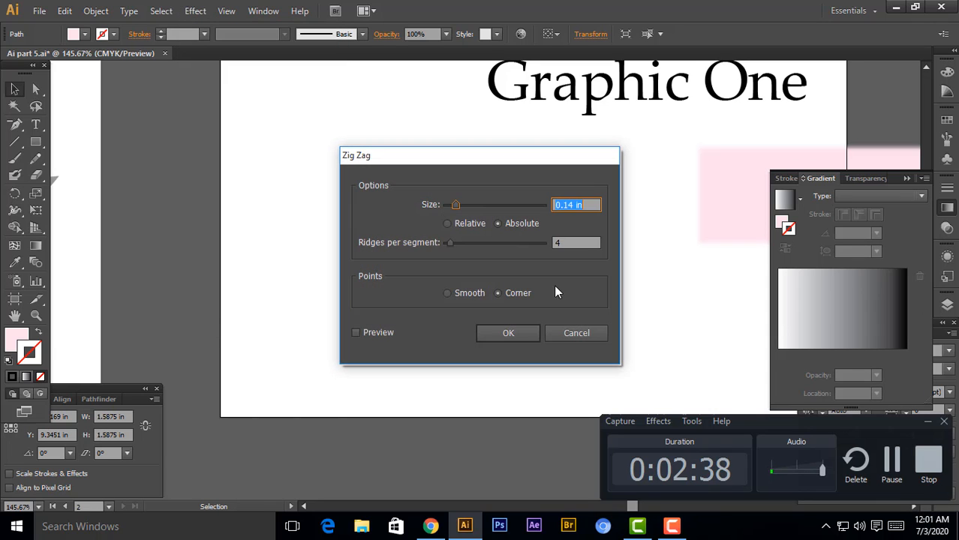
left_click_drag(458, 204, 461, 203)
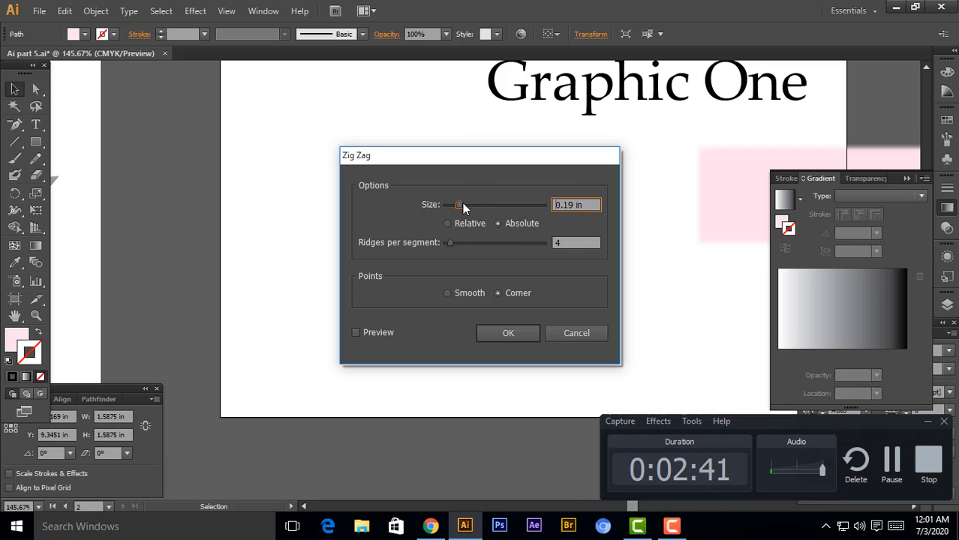
left_click(465, 295)
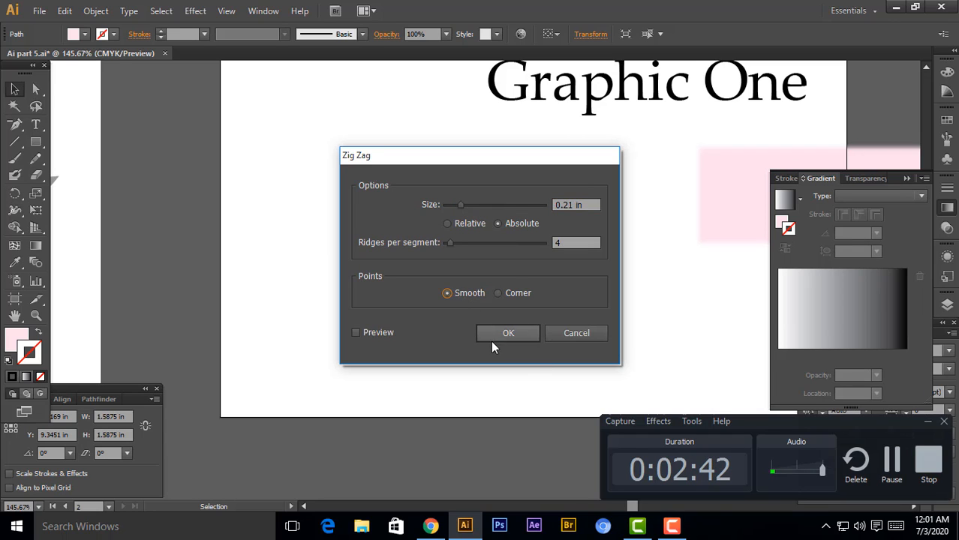
left_click(495, 338)
left_click(317, 220)
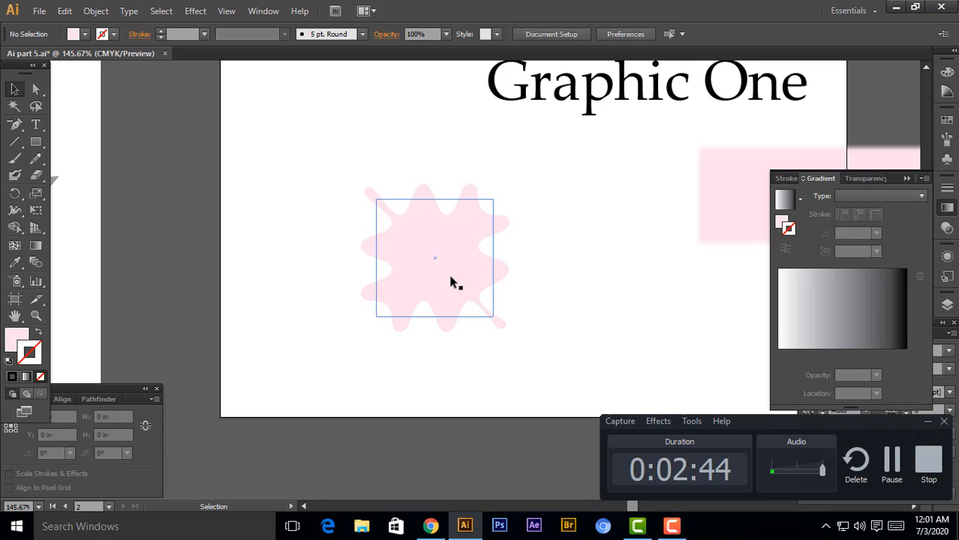
Try to apply a Tweak effect with relative amounts of 10% horizontal and 10% vertical
left_click(194, 11)
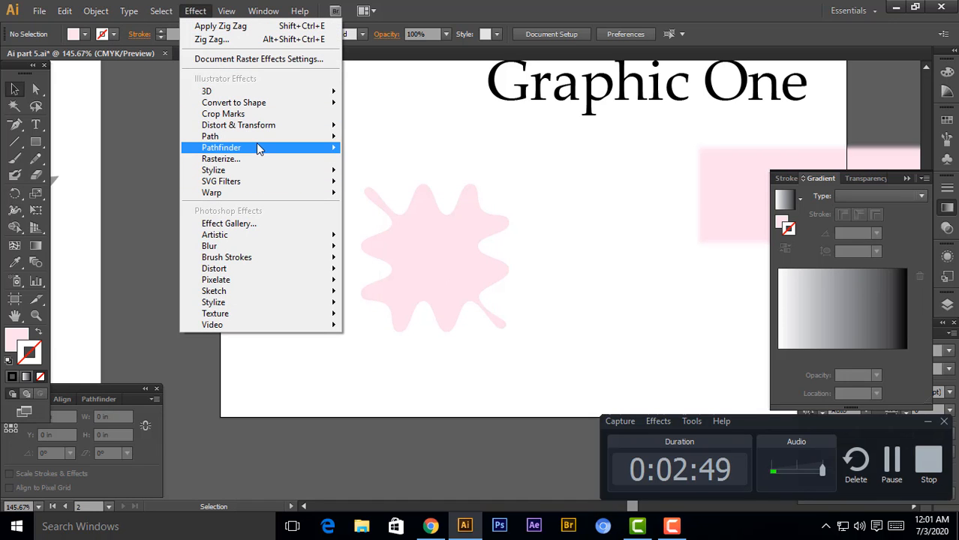
mouse_move(257, 148)
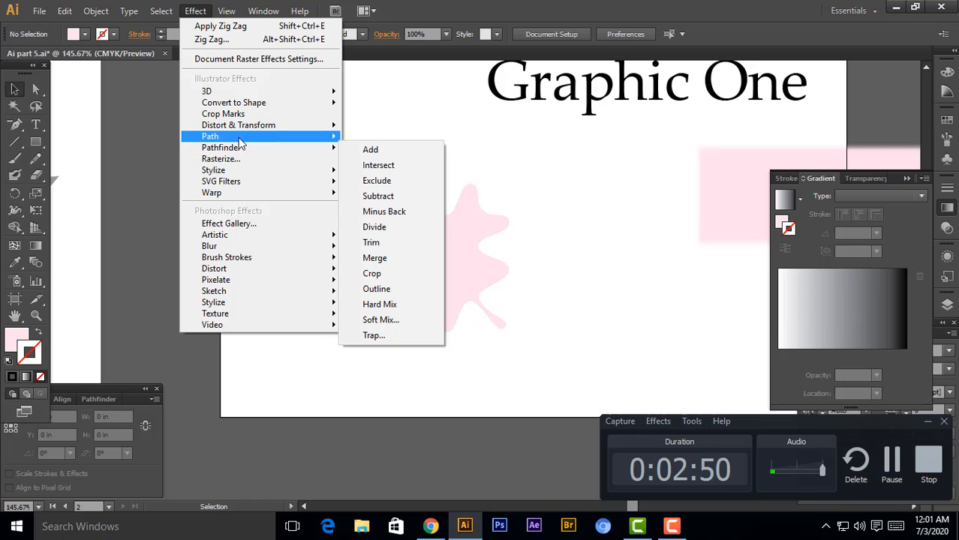
mouse_move(275, 129)
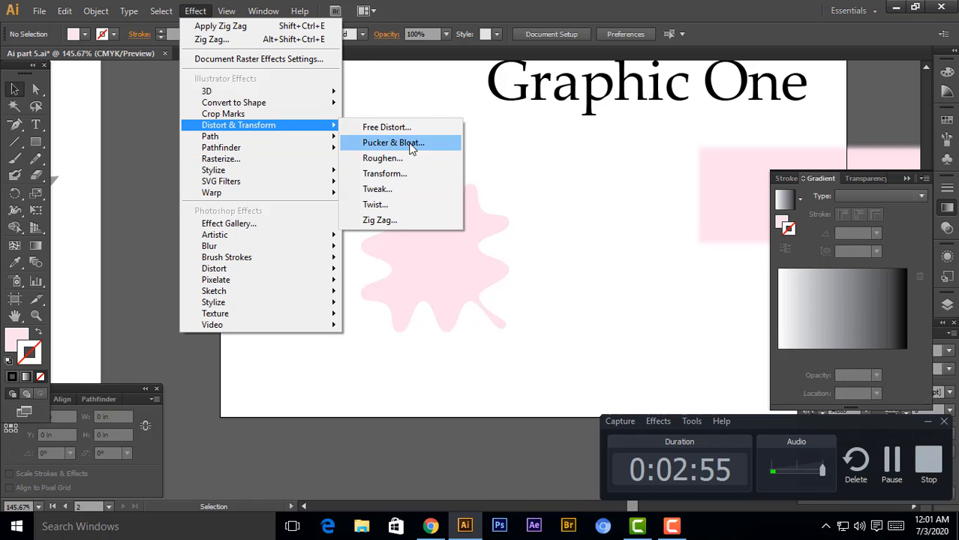
left_click(389, 191)
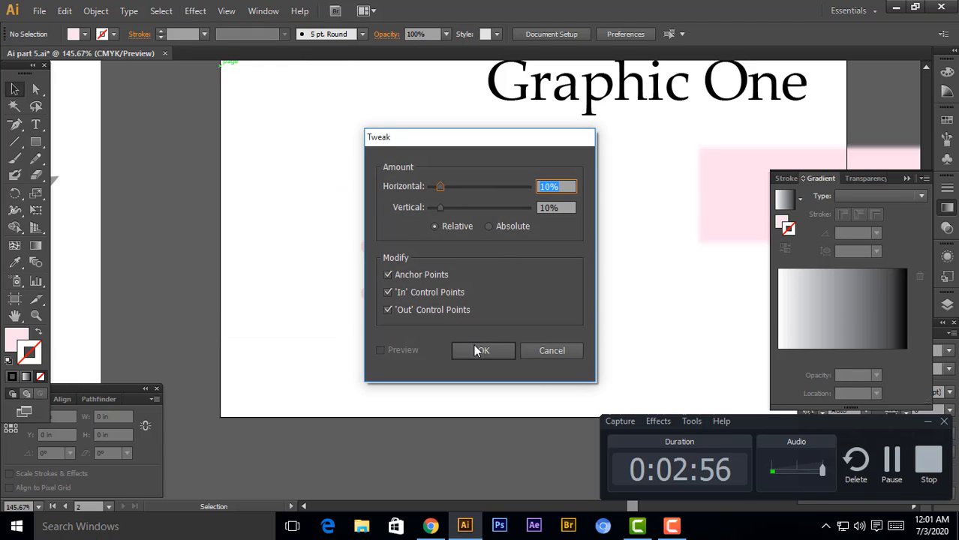
left_click(475, 350)
Move the wavy-edged square up and to the left, and undo the move and its Zig Zag effect
left_click_drag(458, 257, 405, 212)
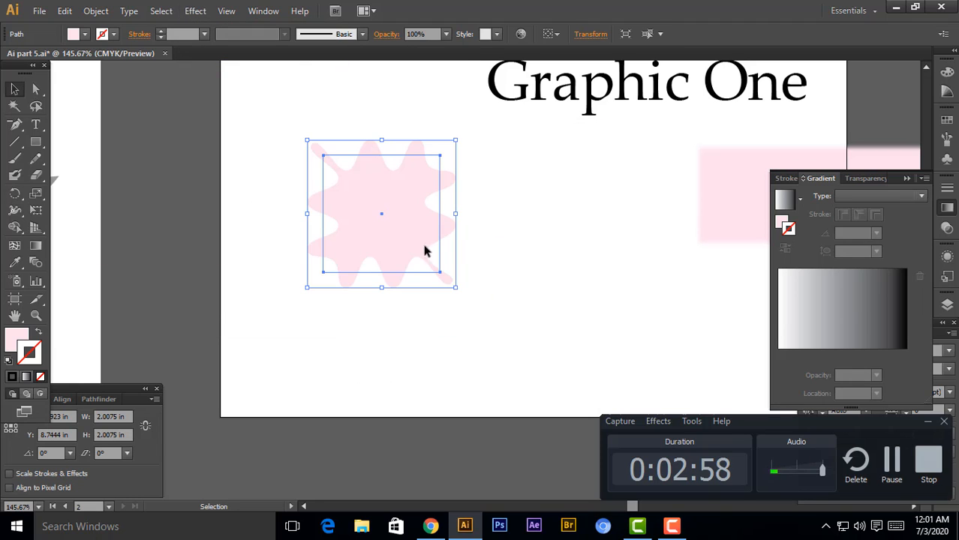
key("ctrl+z")
key("ctrl+z")
key("ctrl+z")
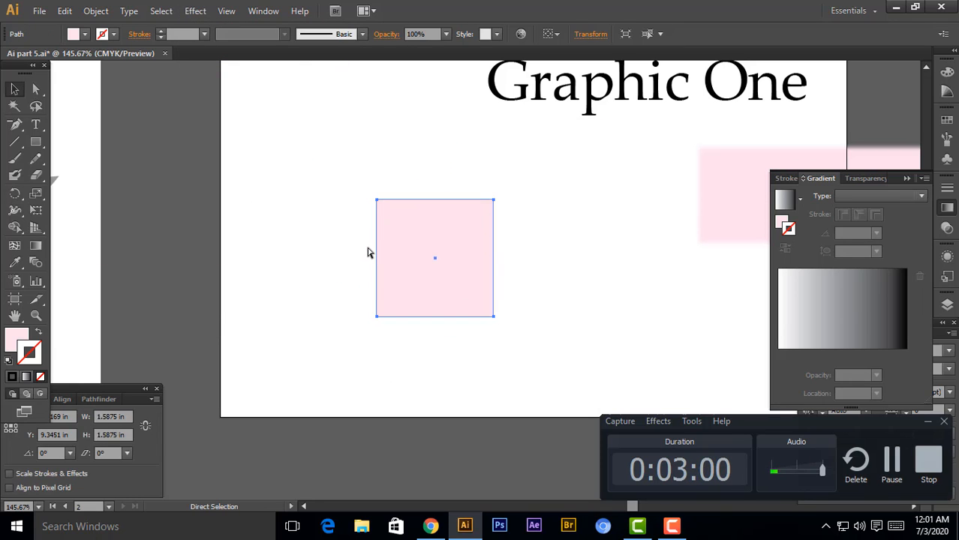
Apply a Tweak effect to the plain square with relative amounts of 5% horizontal and 10% vertical, and deselect it
left_click(195, 11)
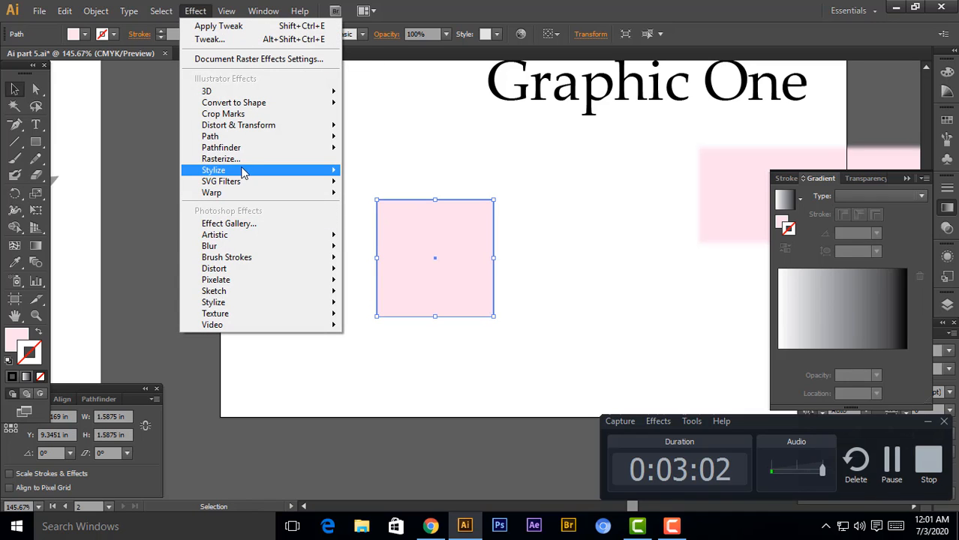
mouse_move(255, 134)
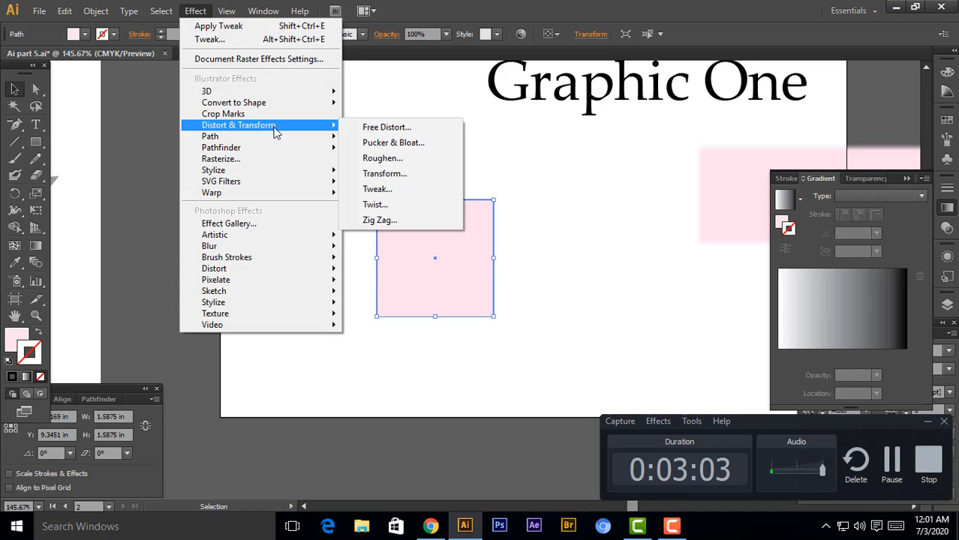
left_click(391, 192)
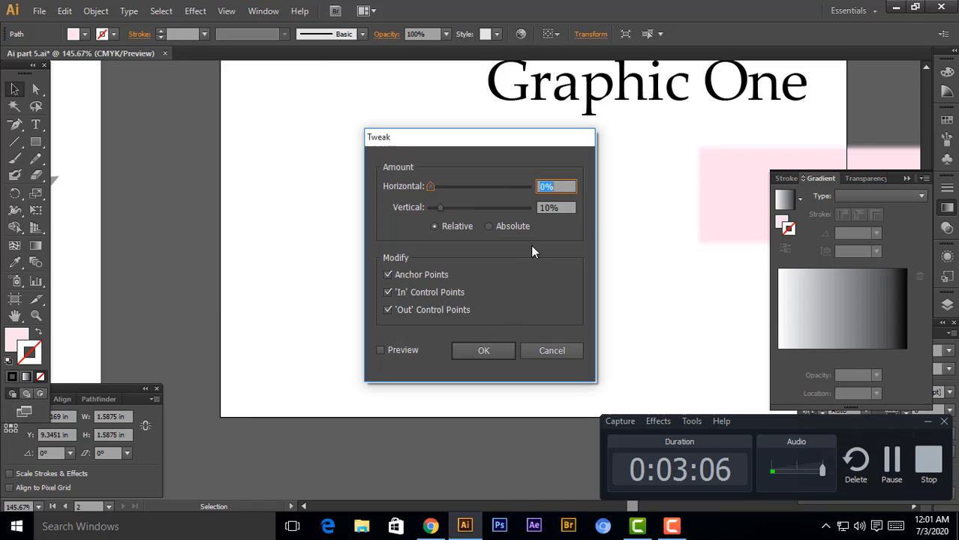
double_click(542, 186)
type("5")
key("Return")
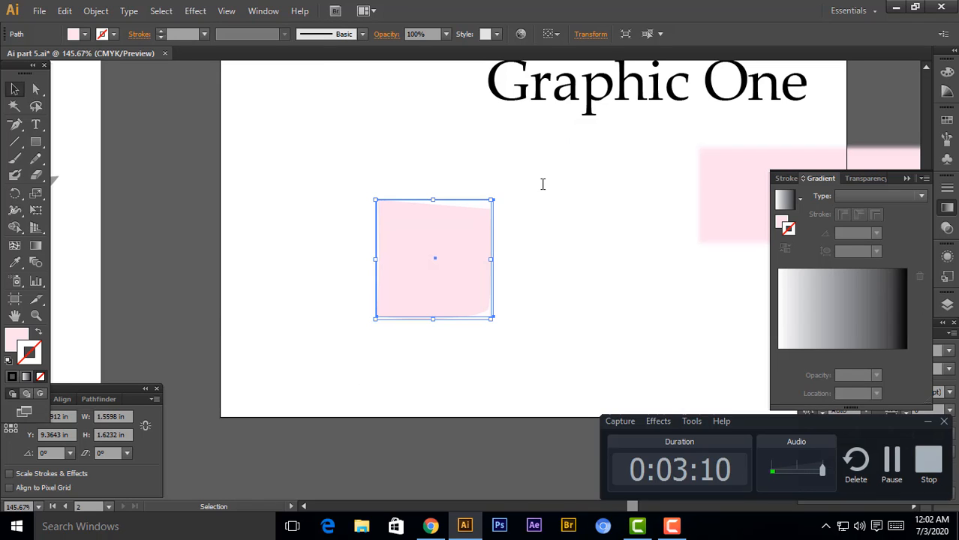
left_click(530, 269)
left_click(396, 305)
left_click(525, 327)
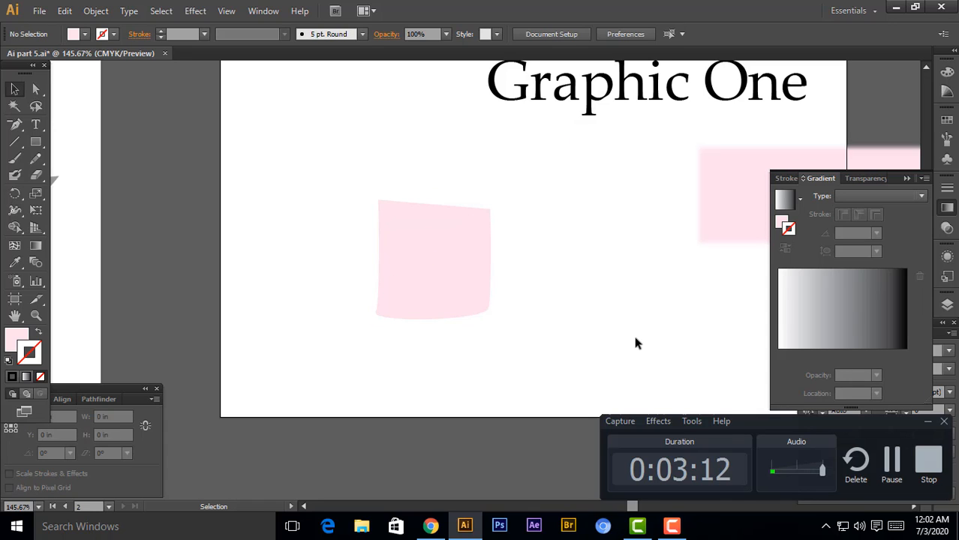
left_click(465, 276)
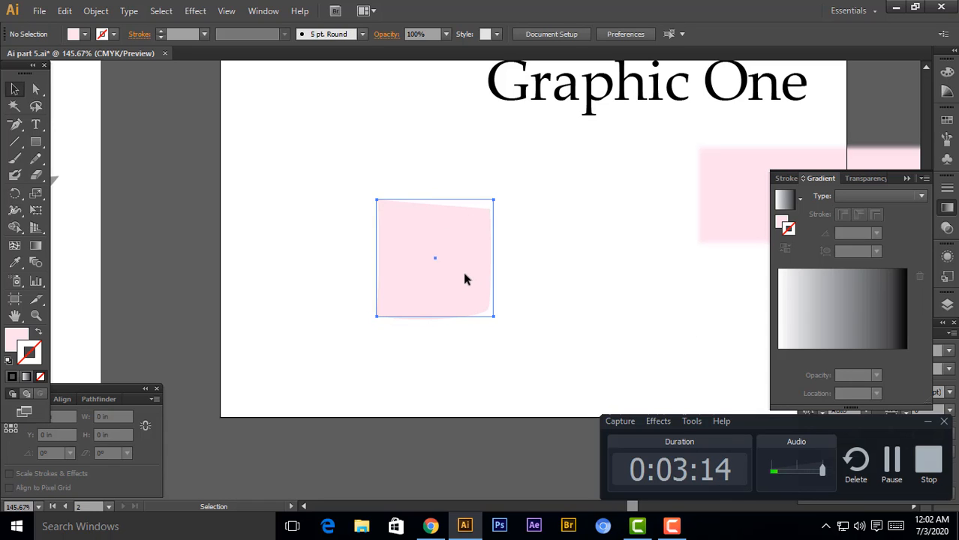
left_click(195, 10)
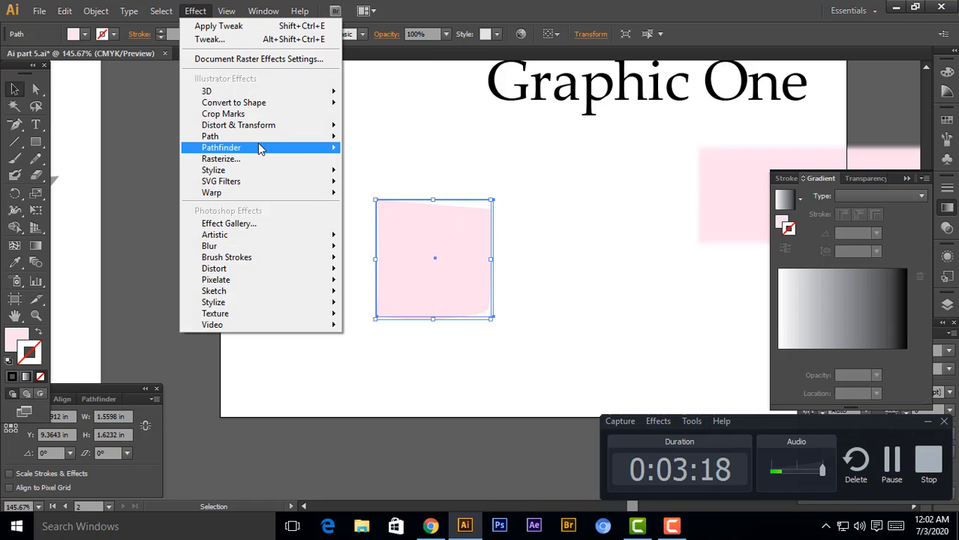
mouse_move(261, 149)
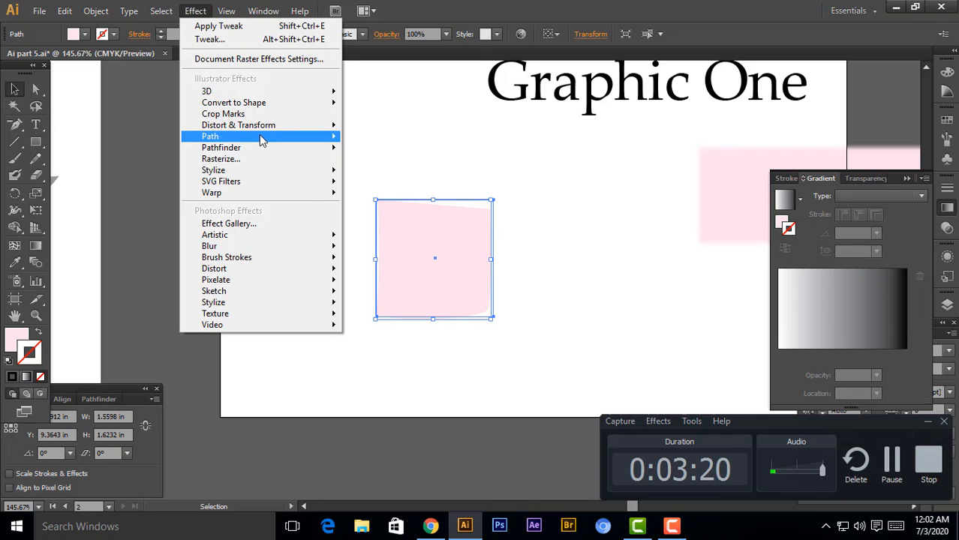
mouse_move(322, 135)
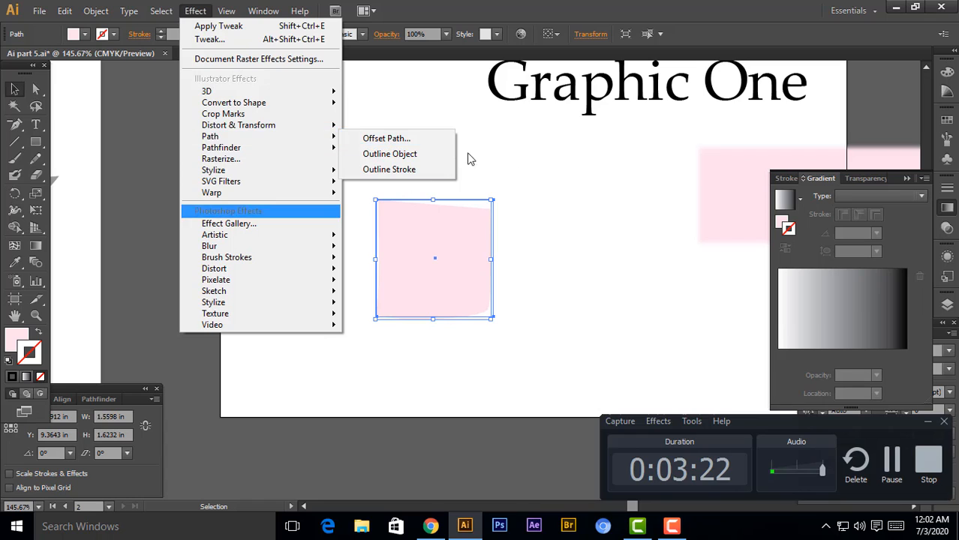
left_click(308, 246)
Draw an open zigzag path about 2.83 in wide and 1.03 in high above the tweaked square with the Pen tool
left_click(17, 126)
left_click(20, 129)
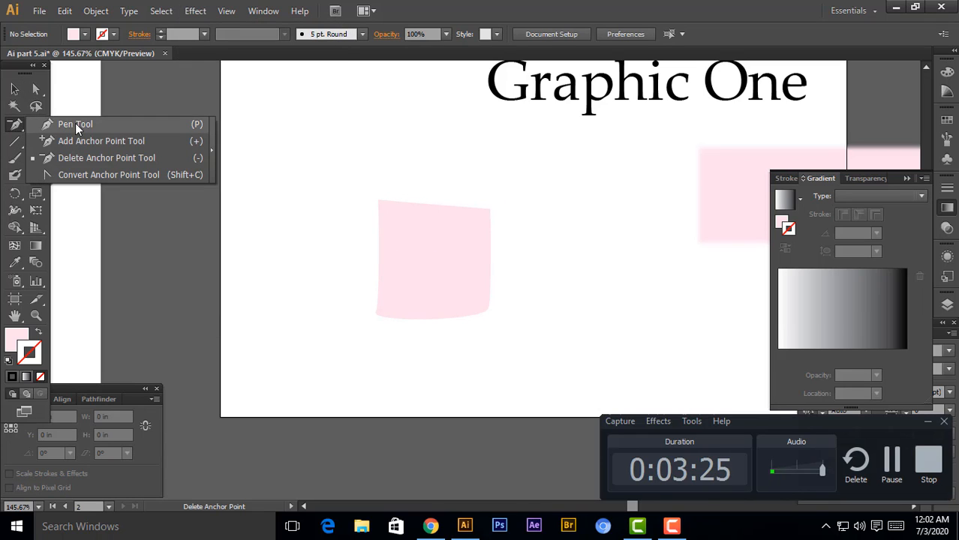
left_click(77, 124)
left_click(454, 137)
left_click(500, 130)
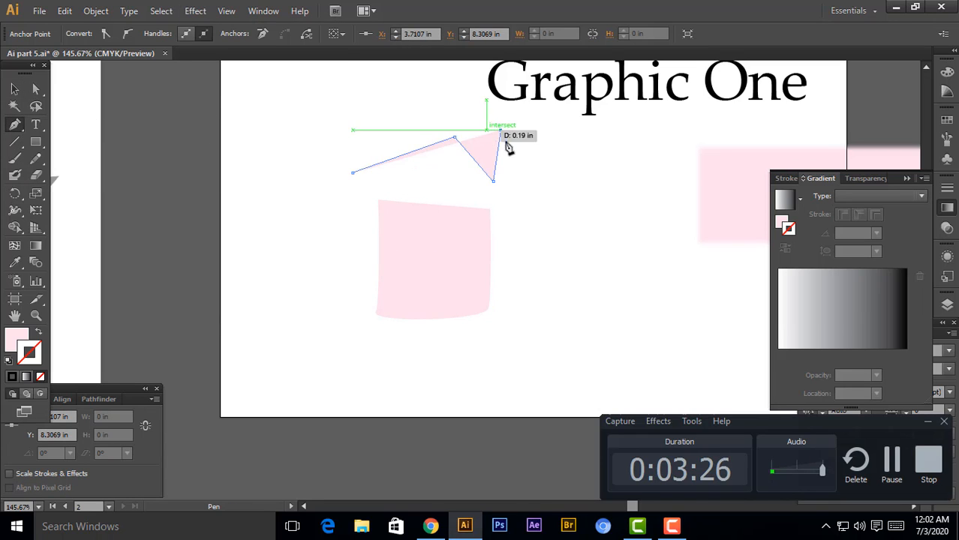
left_click(532, 165)
left_click(561, 205)
Remove the fill from the zigzag path and give it a 0.5 pt stroke
left_click(19, 320)
left_click(21, 339)
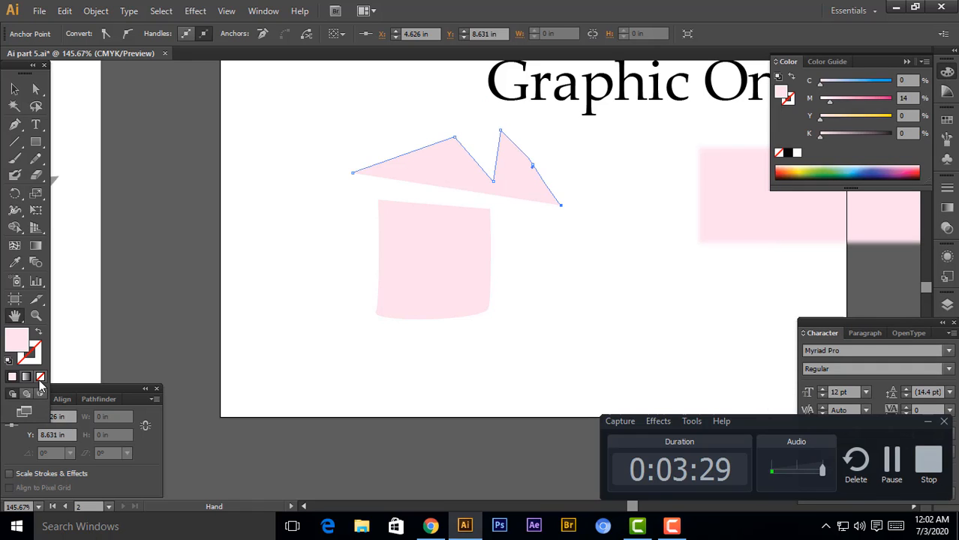
left_click(40, 379)
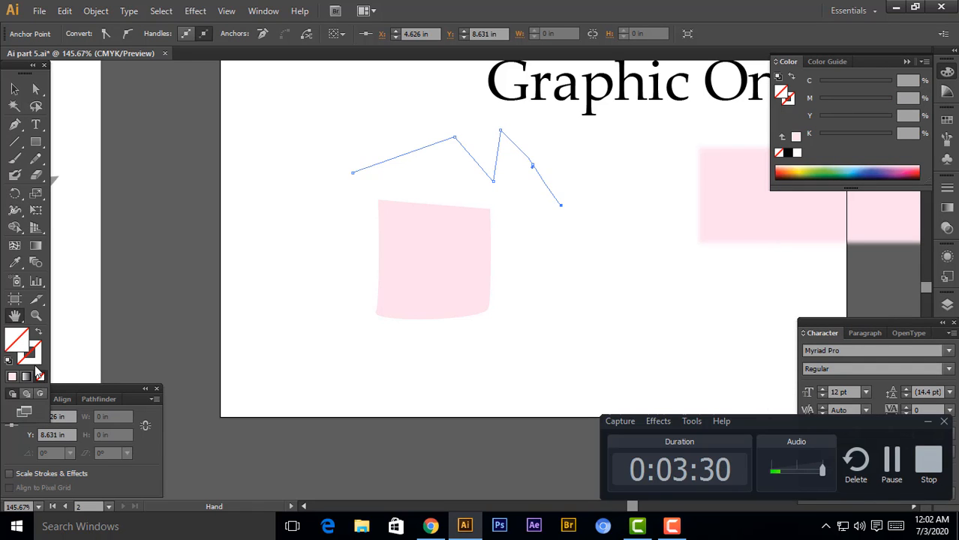
left_click(35, 356)
left_click(946, 189)
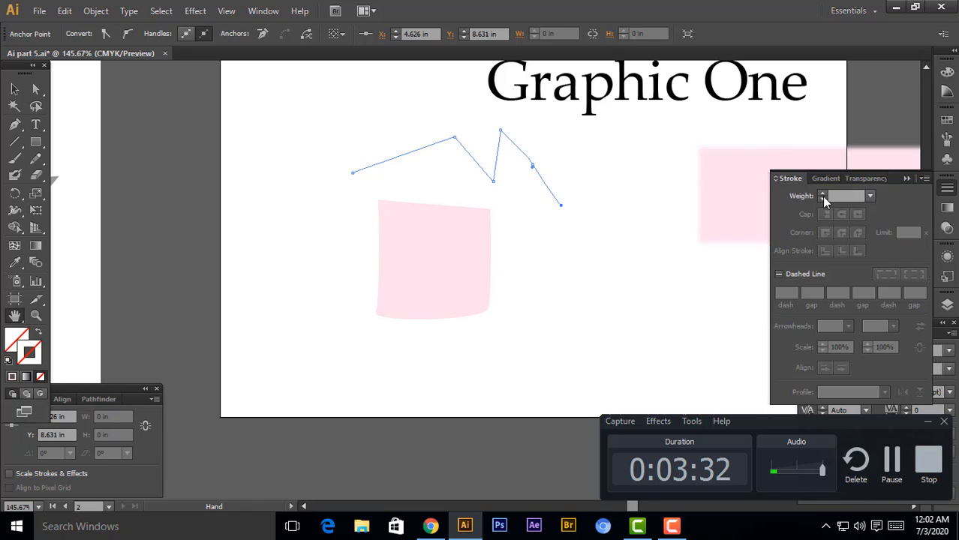
type("0.5")
key("Return")
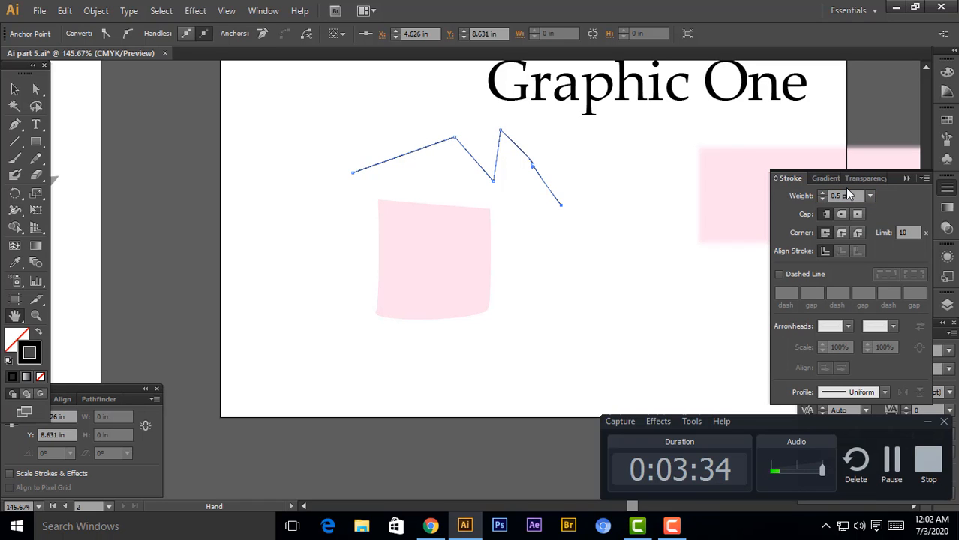
Select the whole zigzag path and apply an Offset Path effect with an offset of 1 in
left_click(14, 89)
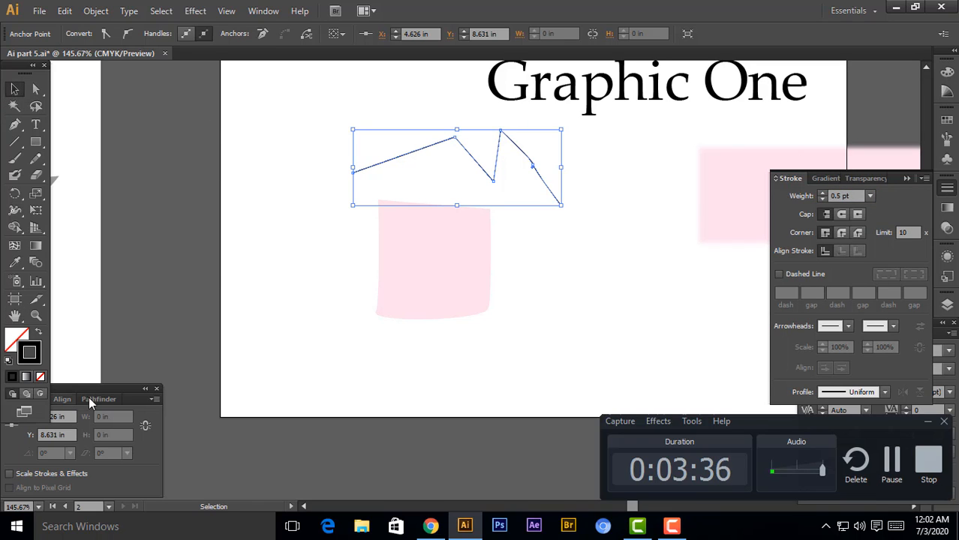
left_click(281, 86)
left_click_drag(396, 127, 449, 182)
left_click(195, 10)
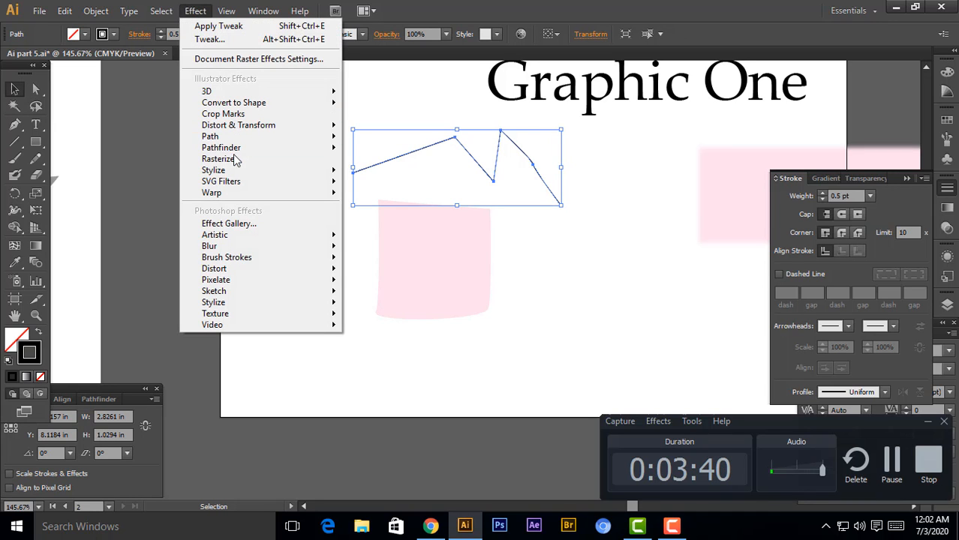
mouse_move(225, 136)
left_click(379, 139)
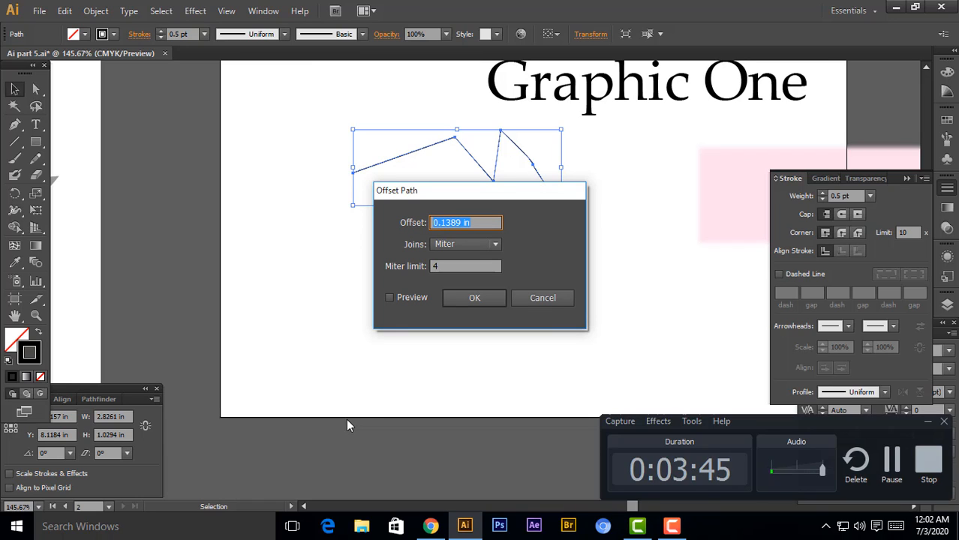
left_click(466, 244)
left_click(454, 259)
double_click(454, 223)
type("1")
key("Return")
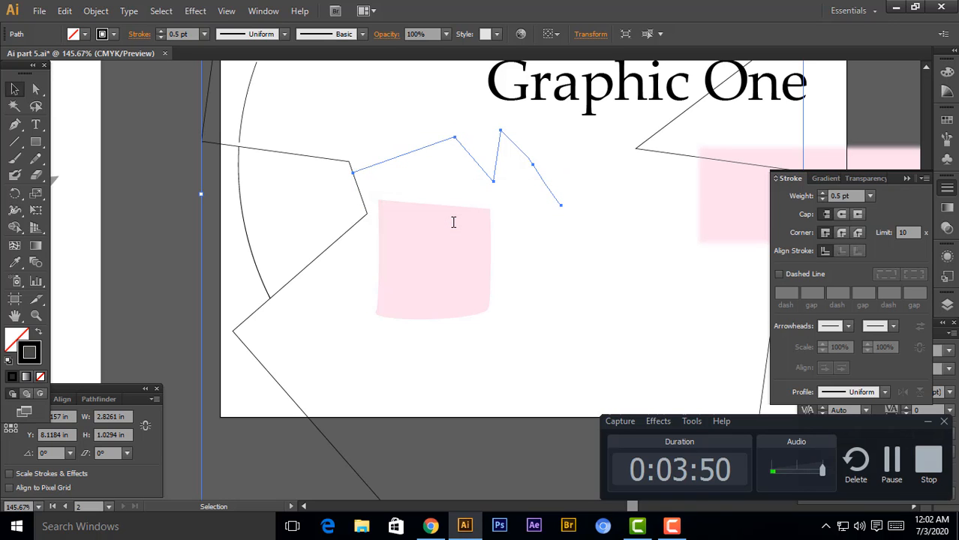
Undo the Offset Path effect on the zigzag path
key("ctrl+minus")
key("ctrl+minus")
key("ctrl+minus")
key("ctrl+minus")
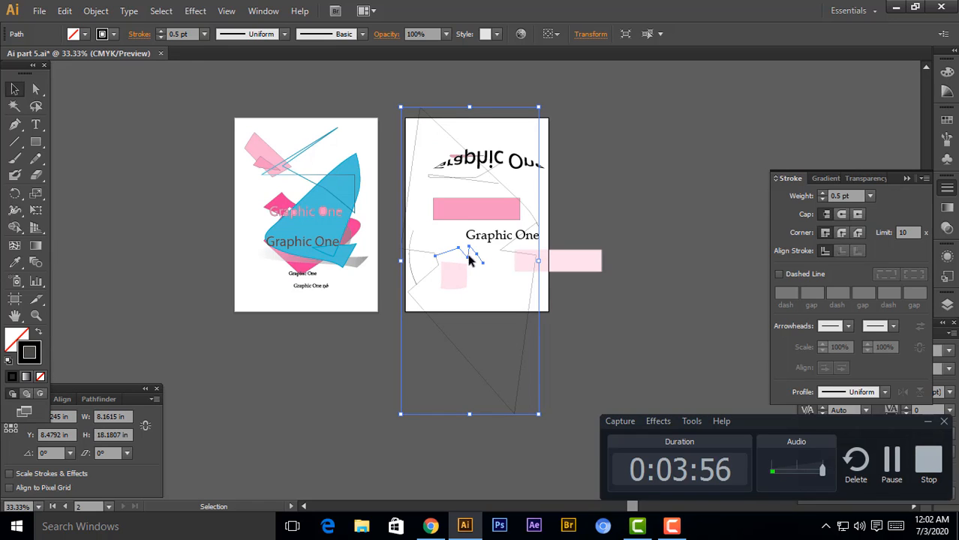
key("ctrl+z")
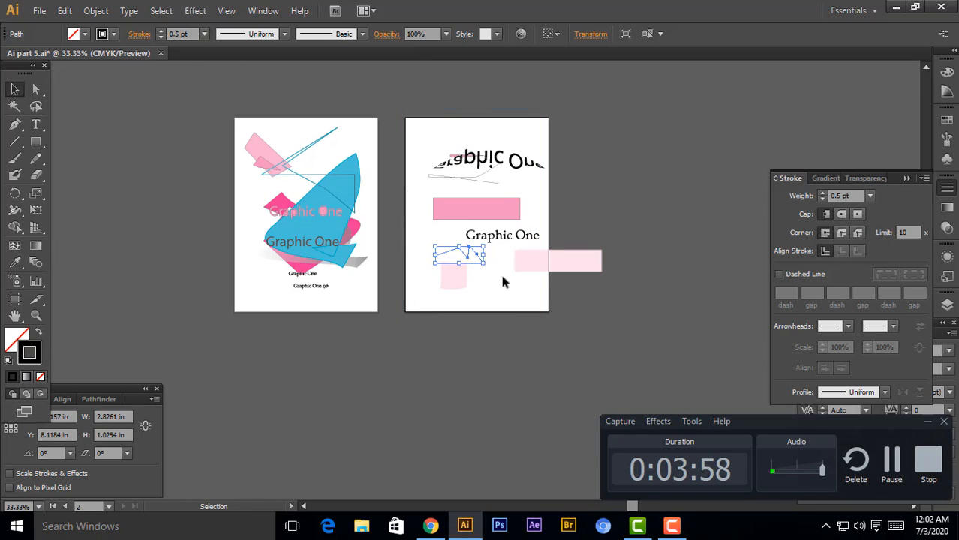
Apply the Outline Object path effect to the selected zigzag path
key("ctrl+space")
left_click_drag(411, 207, 520, 304)
left_click(96, 11)
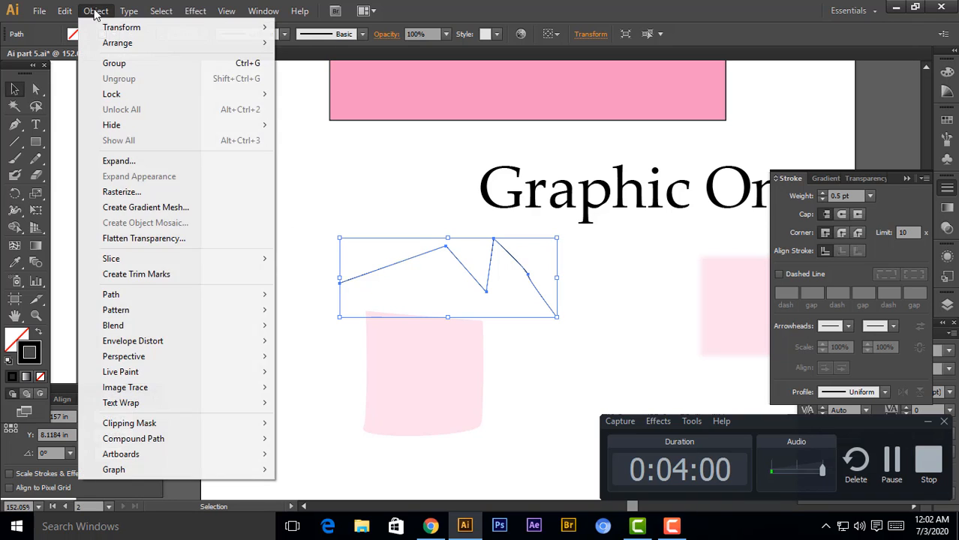
mouse_move(195, 10)
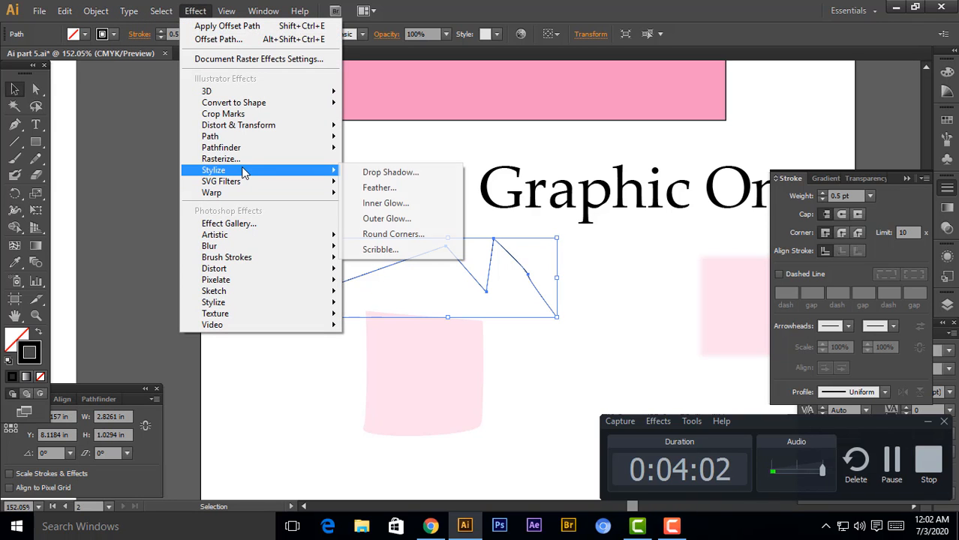
mouse_move(259, 128)
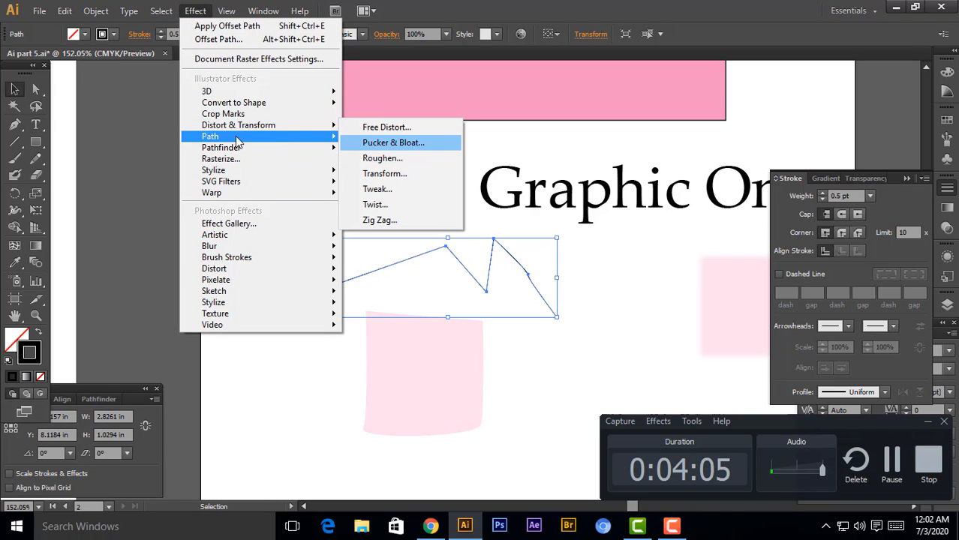
mouse_move(299, 138)
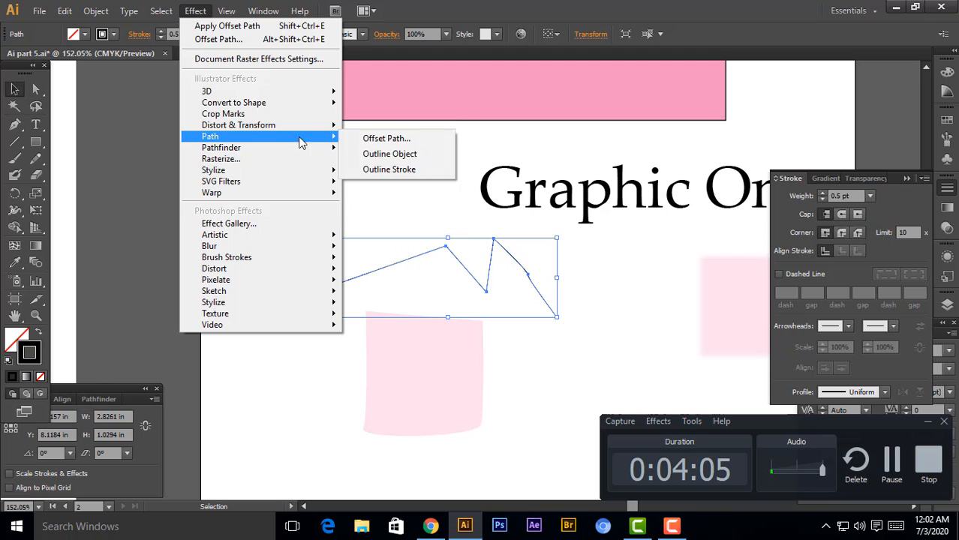
left_click(443, 156)
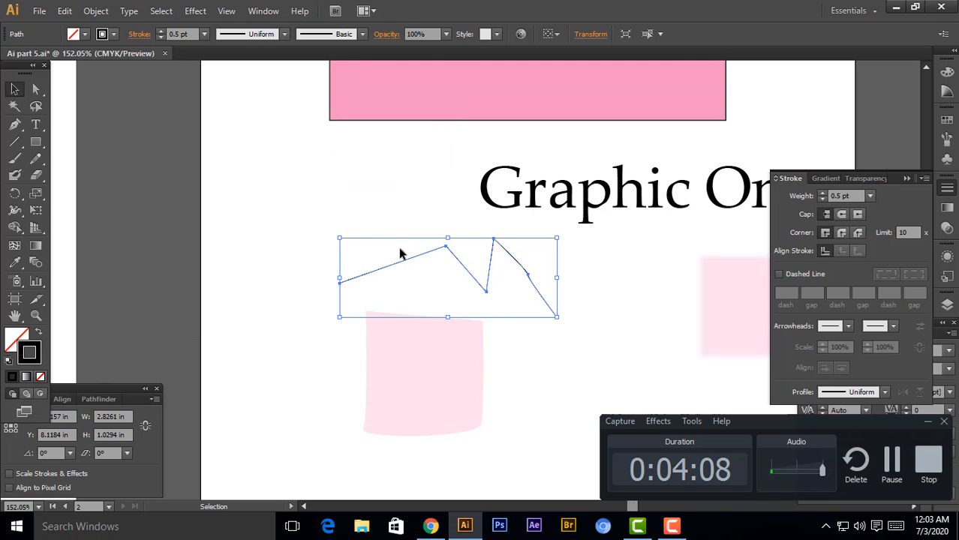
left_click_drag(371, 210, 456, 290)
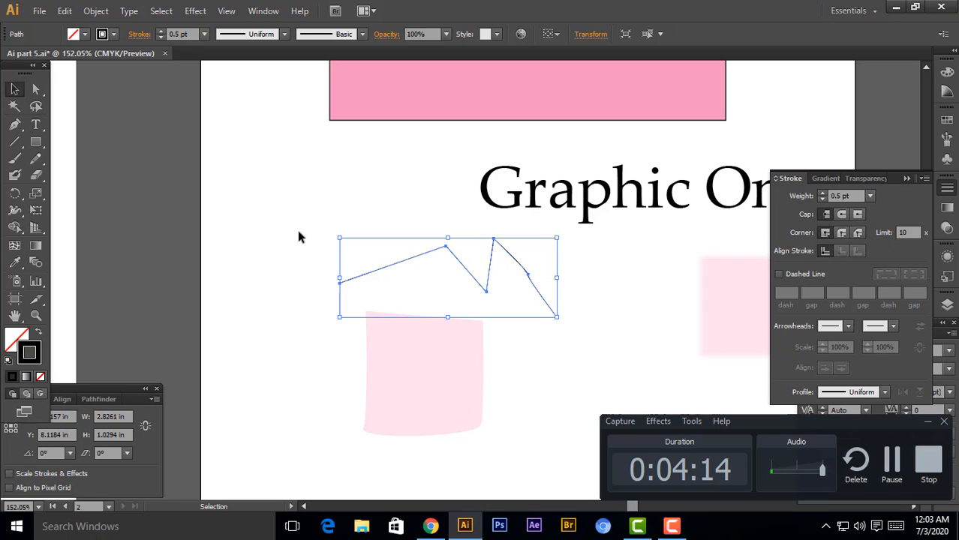
left_click(195, 10)
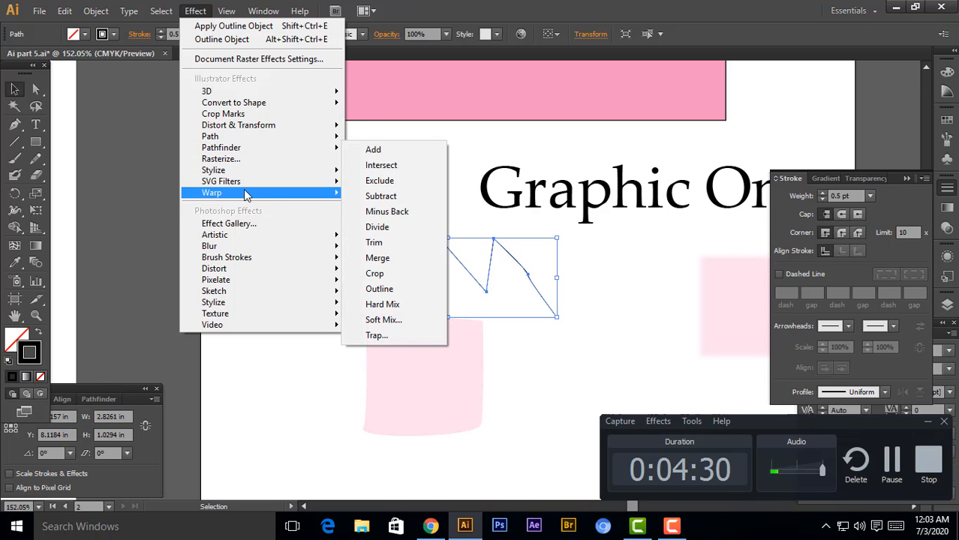
mouse_move(255, 175)
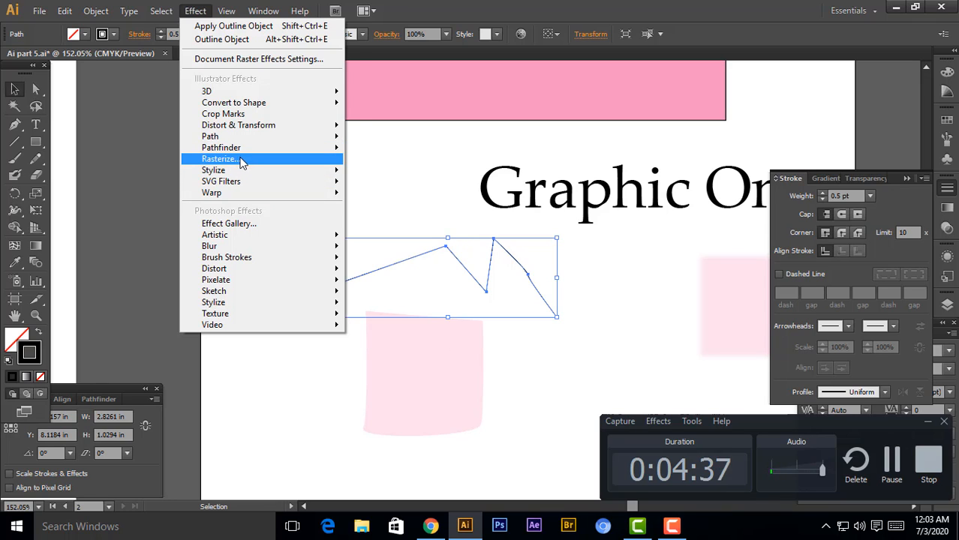
mouse_move(261, 150)
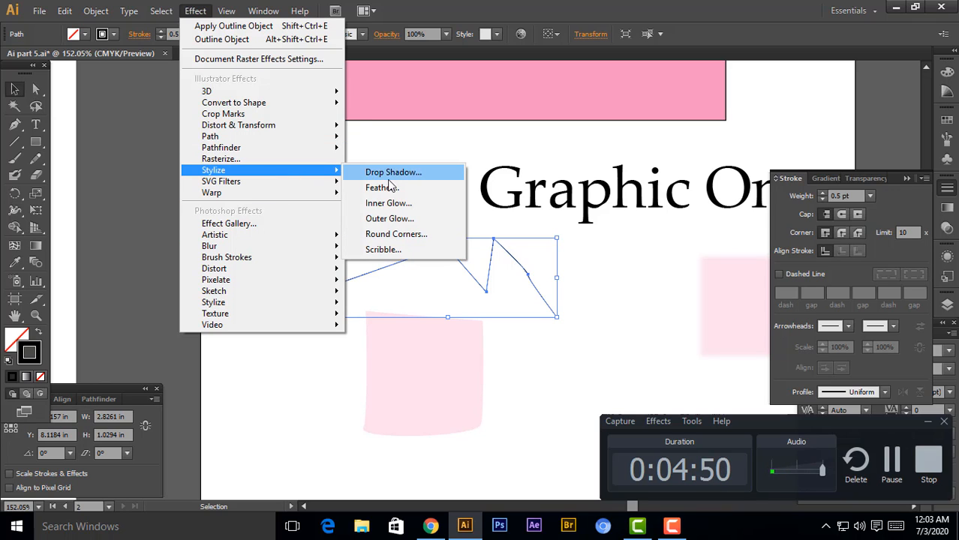
Apply a pink Soft Light Drop Shadow to the tweaked square with 25% opacity, 0.5 in X and Y offsets and 0.11 in blur
left_click(426, 367)
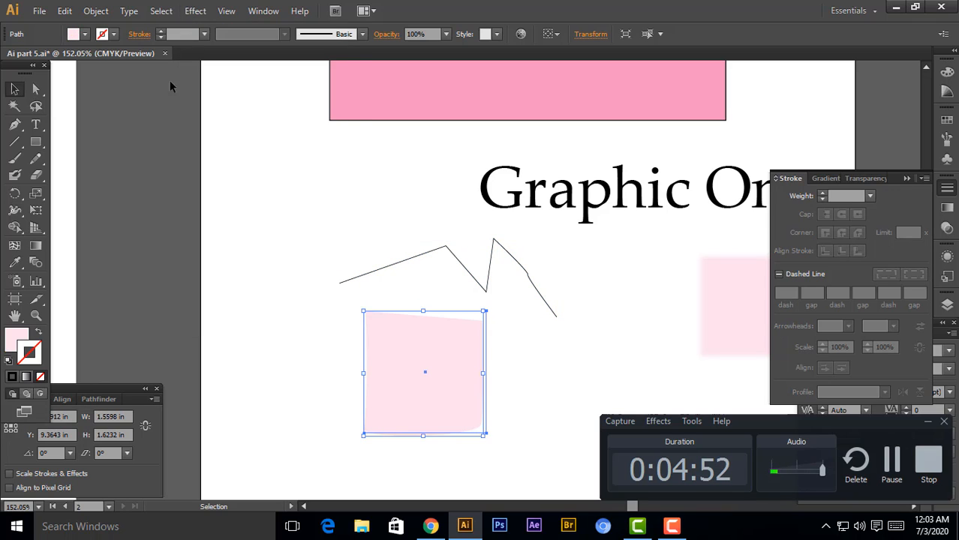
left_click(195, 11)
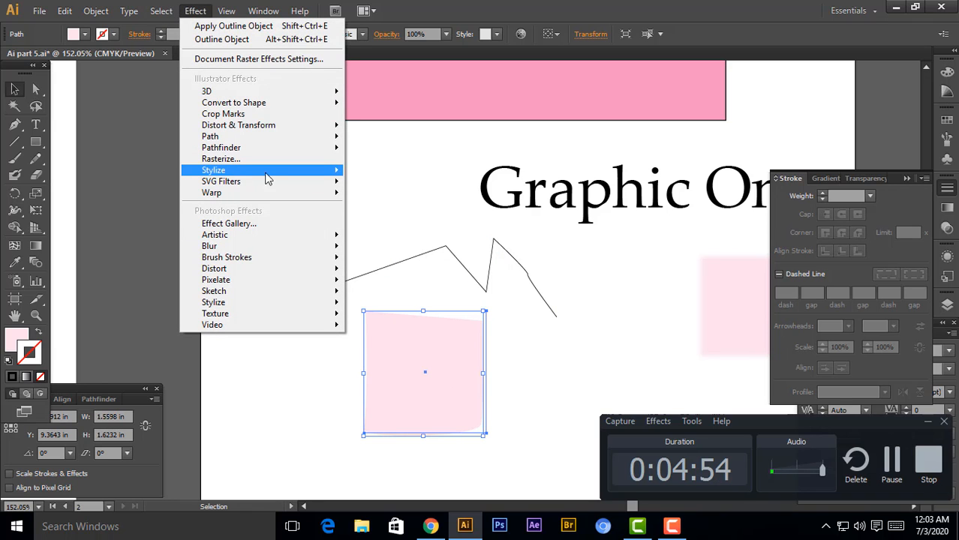
mouse_move(268, 178)
left_click(384, 171)
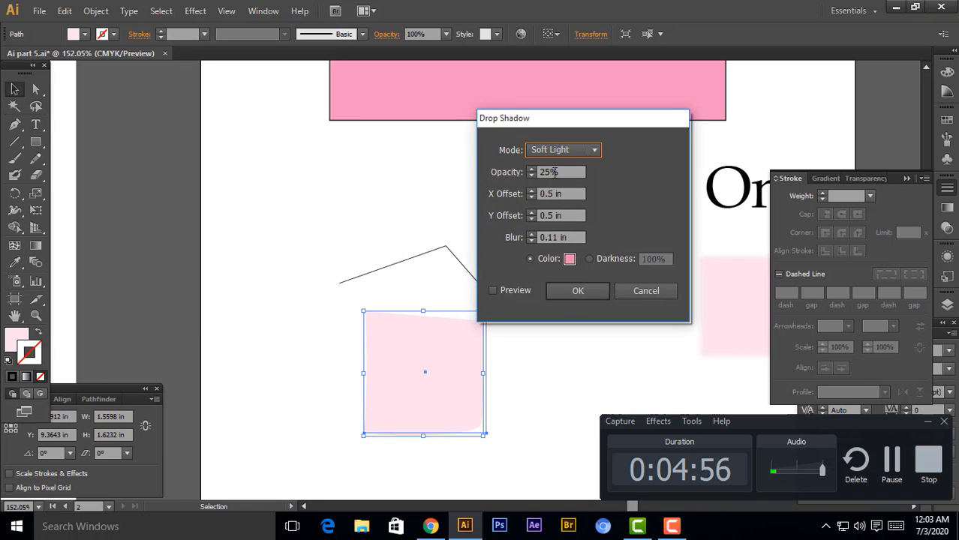
left_click(555, 172)
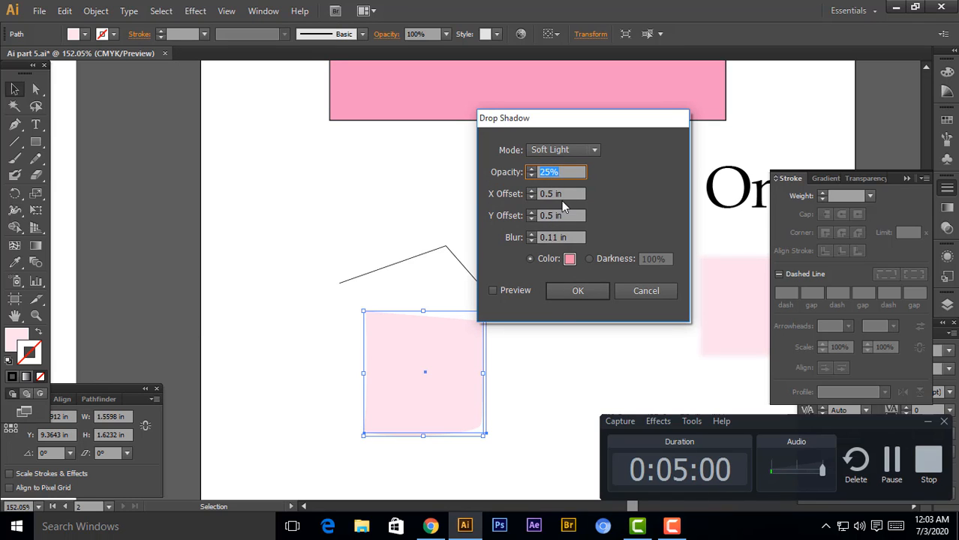
left_click(572, 299)
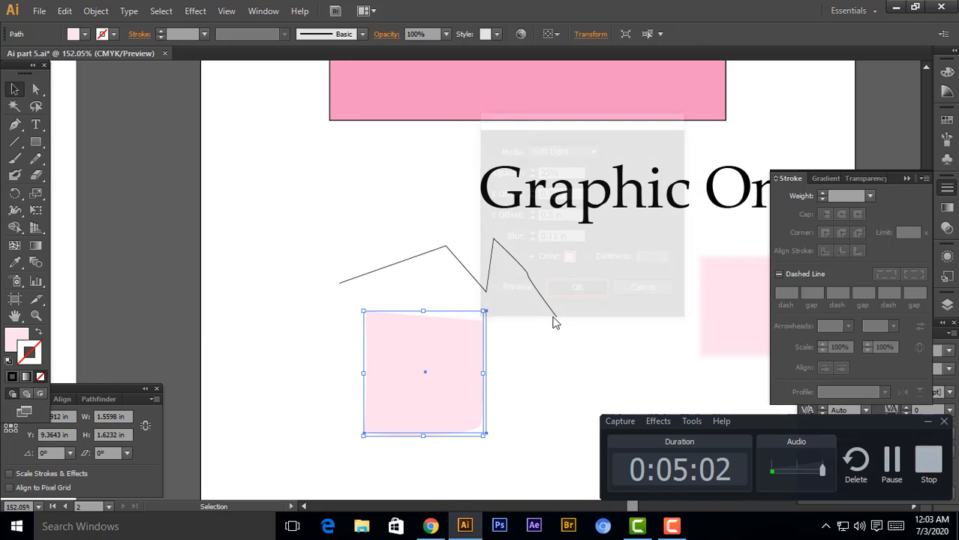
key("space")
left_click_drag(614, 339, 535, 226)
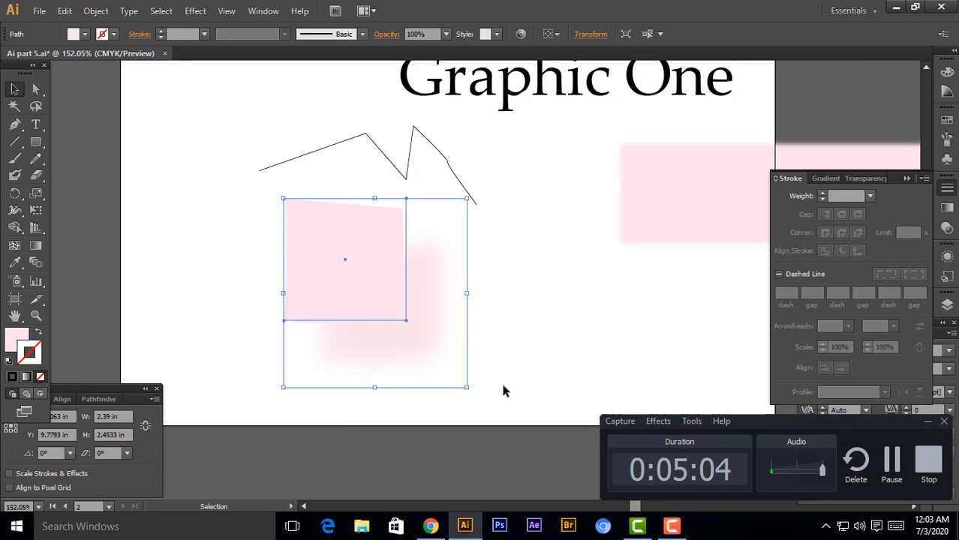
Move the shadowed square off the second artboard onto the empty canvas below it
left_click(503, 386)
left_click_drag(343, 274, 57, 196)
key("space")
left_click_drag(135, 257, 426, 265)
left_click_drag(359, 272, 360, 374)
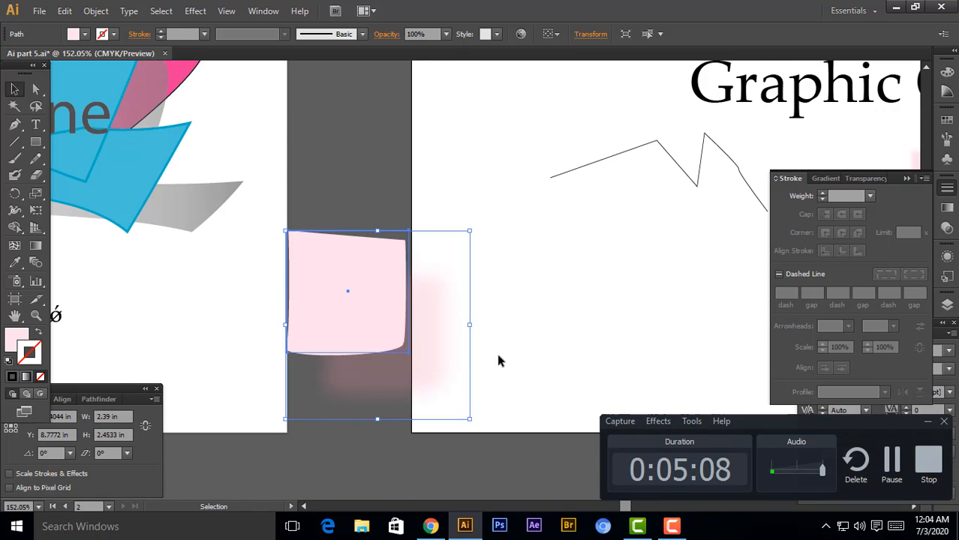
key("ctrl+minus")
key("ctrl+minus")
key("ctrl+minus")
key("ctrl+minus")
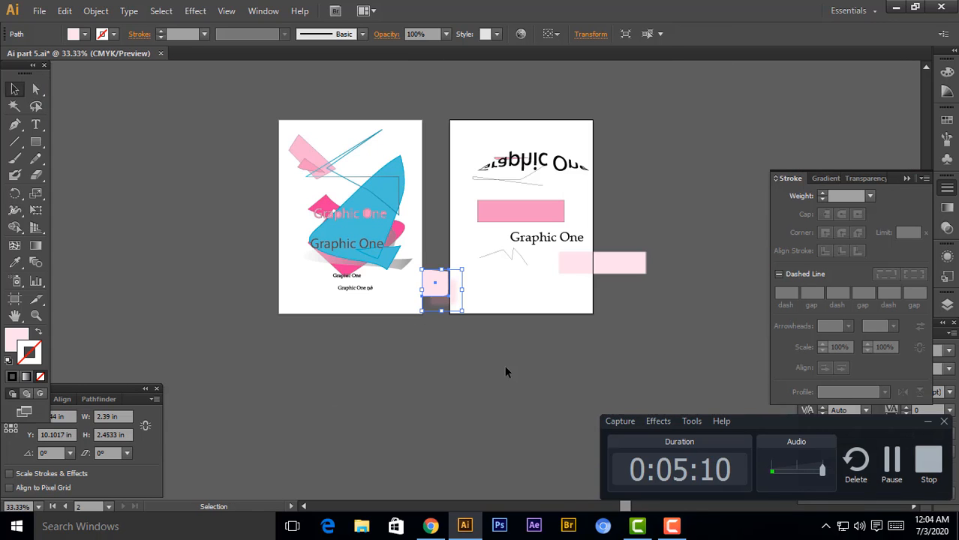
left_click_drag(442, 287, 506, 357)
key("space")
left_click_drag(578, 373, 520, 298)
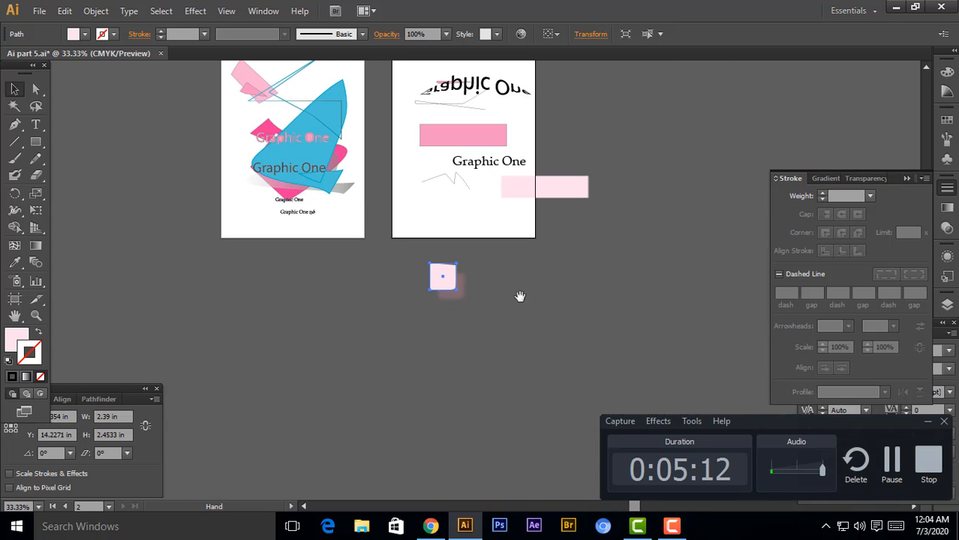
Try to apply an Inner Glow with nothing selected, using Normal mode, 20% opacity, 0.07 in blur and the Edge option
key("ctrl+space")
left_click_drag(396, 232, 510, 352)
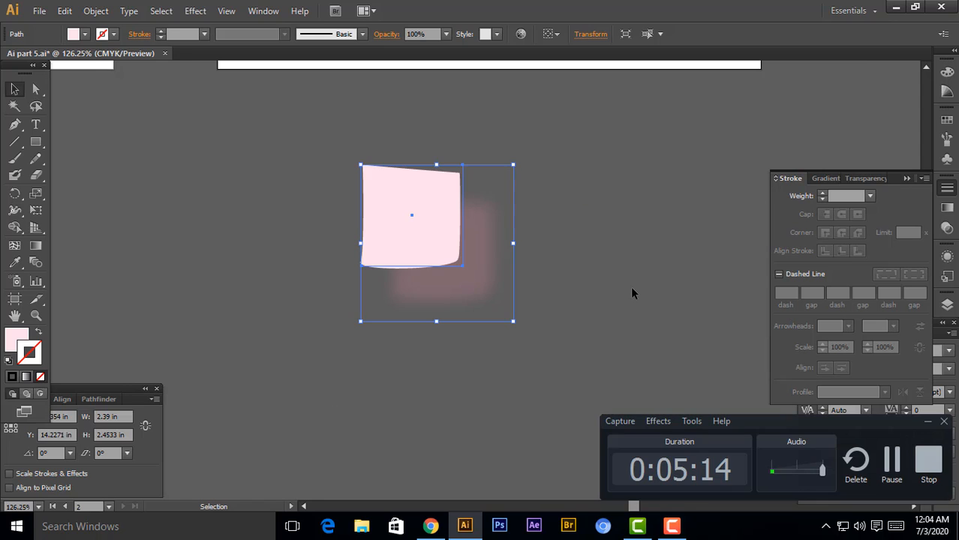
left_click(606, 310)
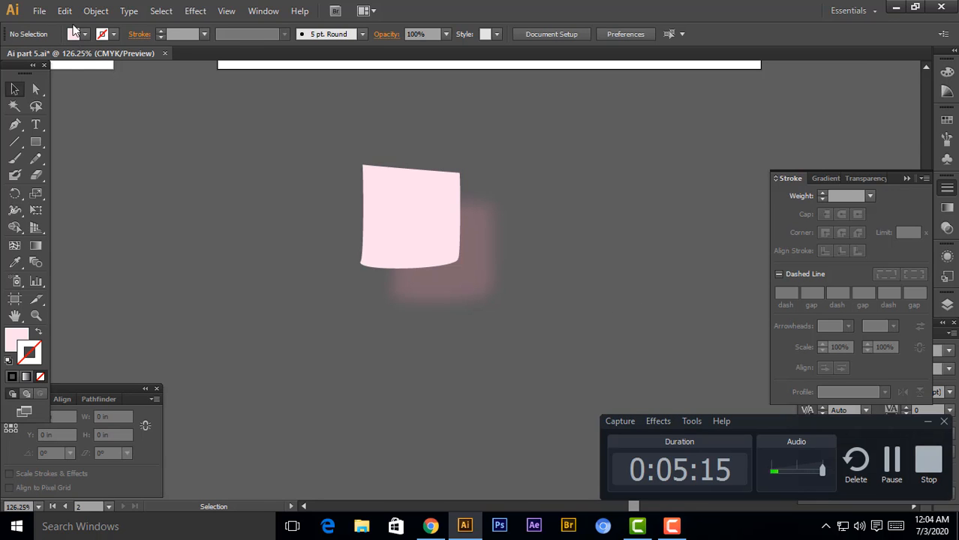
left_click(193, 12)
mouse_move(222, 175)
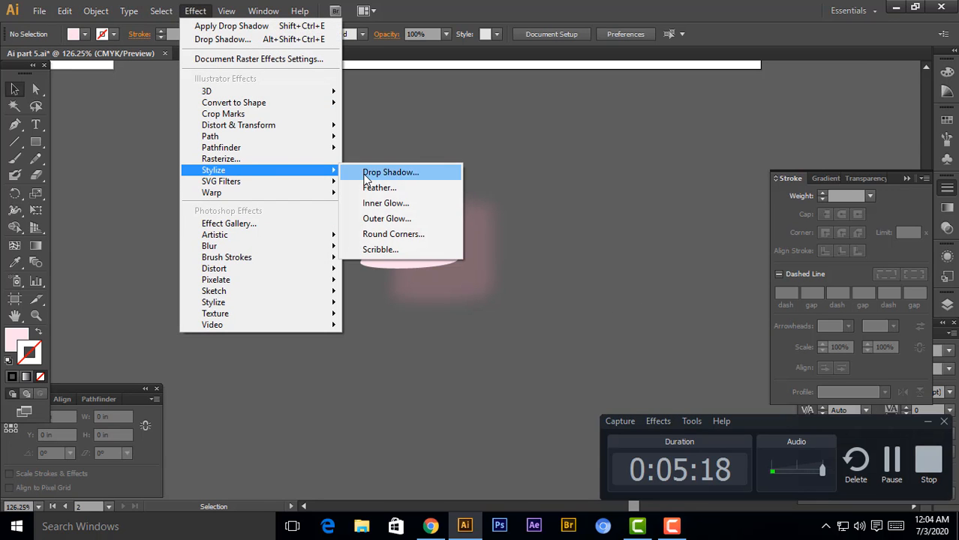
left_click(404, 208)
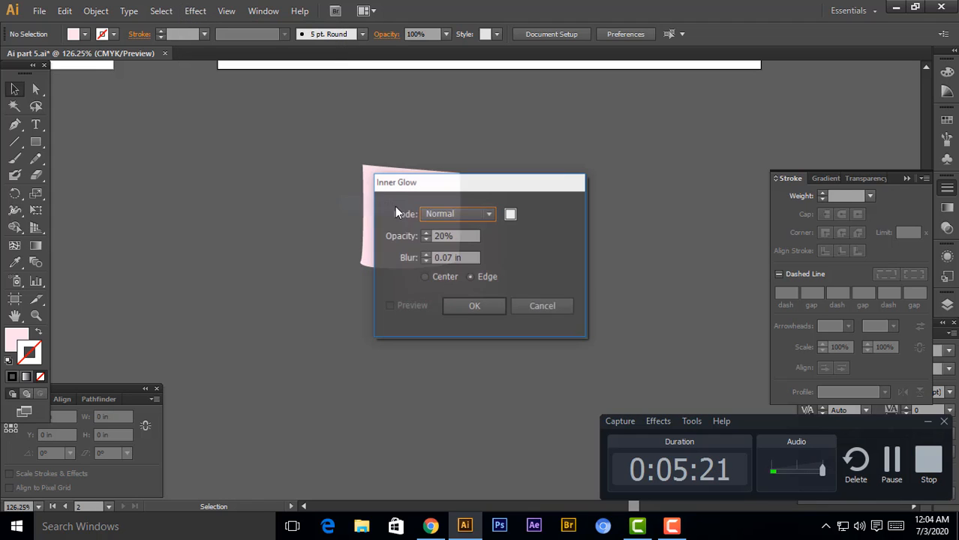
left_click(472, 307)
key("a")
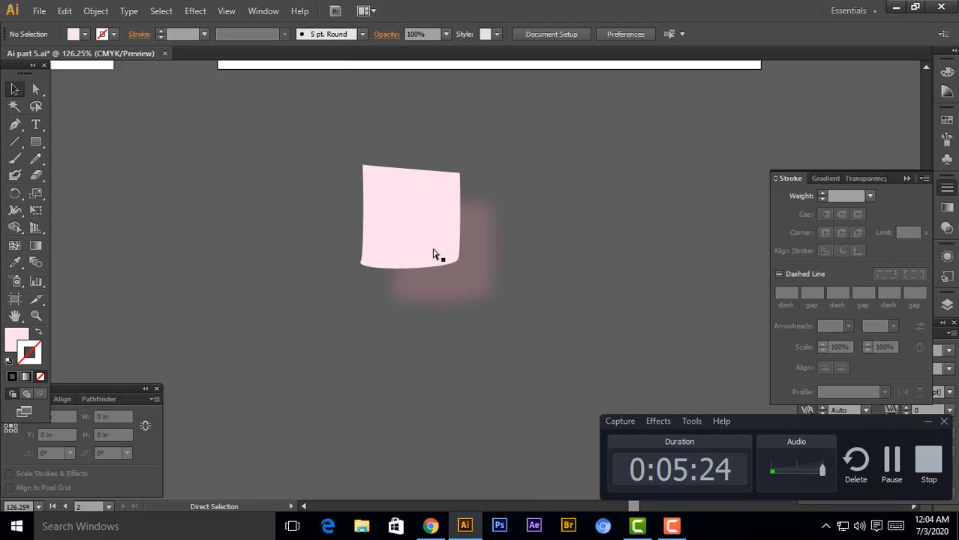
Try to apply a black Outer Glow with nothing selected, using Normal mode, 75% opacity and 0.11 in blur
key("v")
left_click(196, 11)
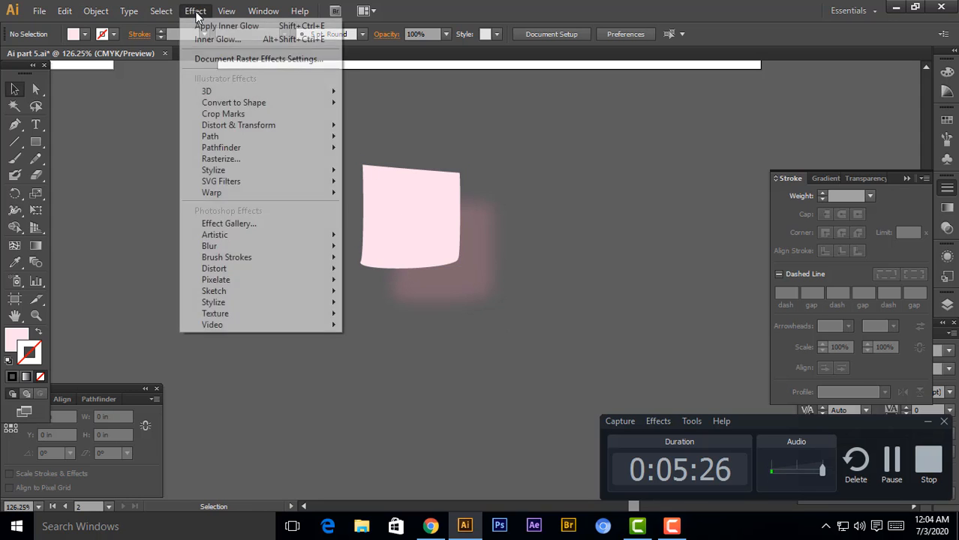
mouse_move(330, 170)
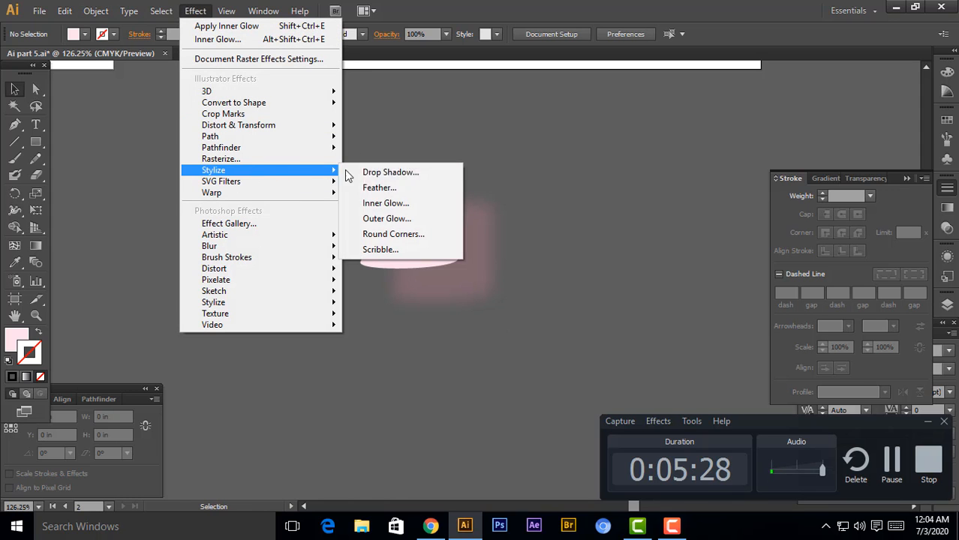
left_click(386, 219)
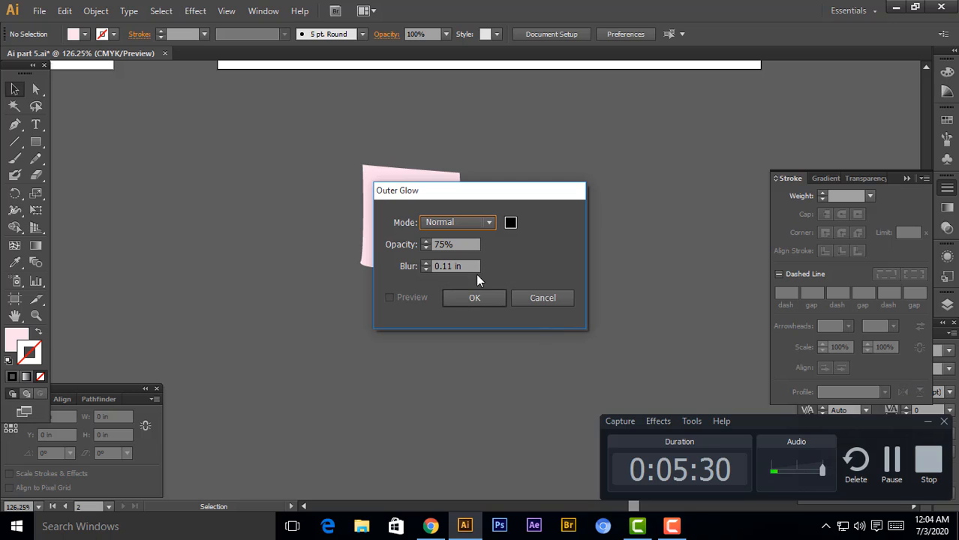
left_click(481, 298)
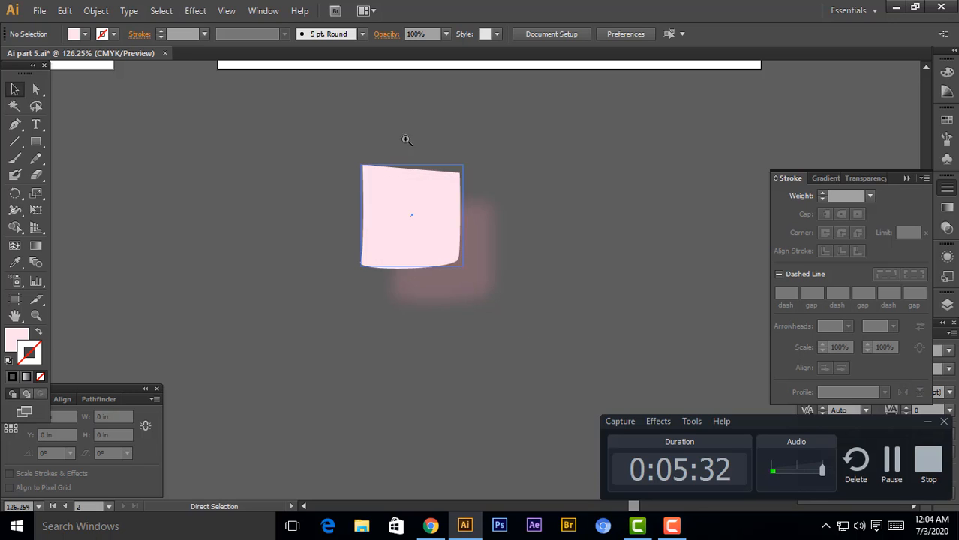
Move the shadowed square from the canvas onto the second artboard's left edge, beside the zigzag path
left_click_drag(406, 140, 511, 260)
key("ctrl+minus")
key("ctrl+minus")
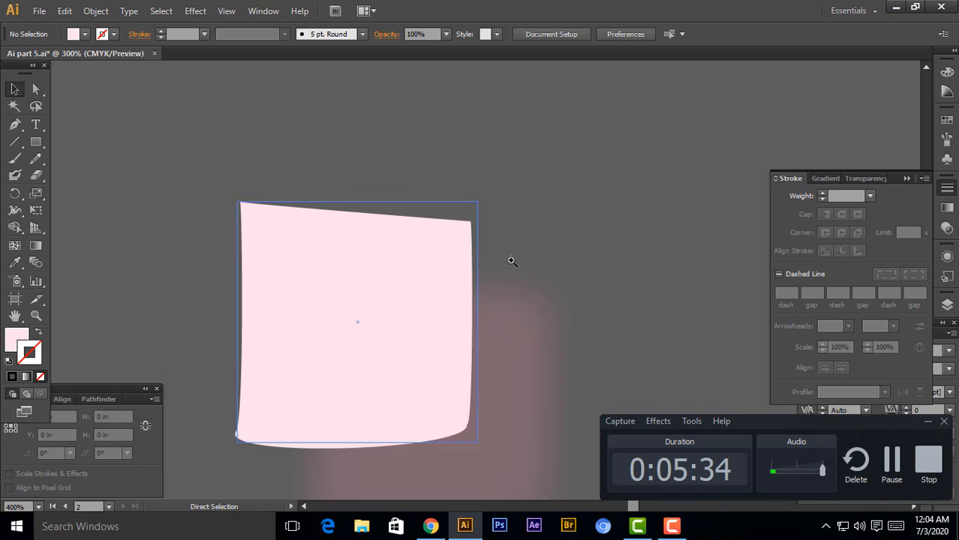
key("ctrl+minus")
key("ctrl+minus")
key("ctrl+minus")
key("ctrl+minus")
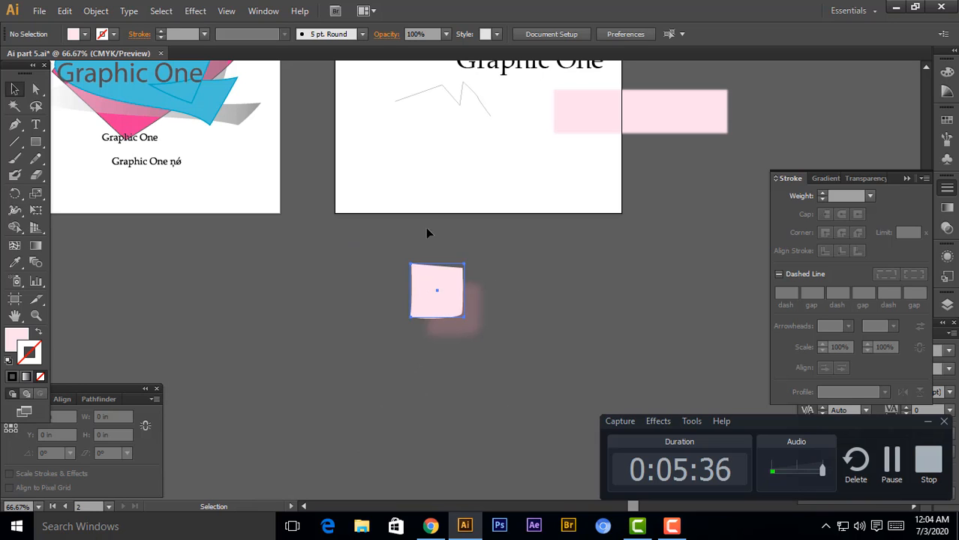
left_click_drag(426, 227, 380, 143)
left_click(557, 193)
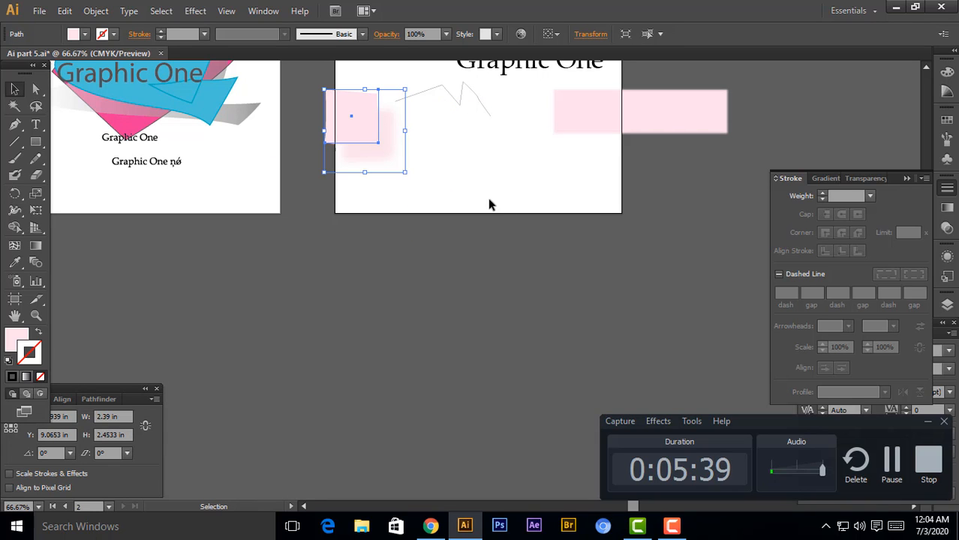
Draw a square below the zigzag path and scale it about its centre to about 0.96 in per side
left_click(35, 142)
left_click_drag(457, 162, 485, 190)
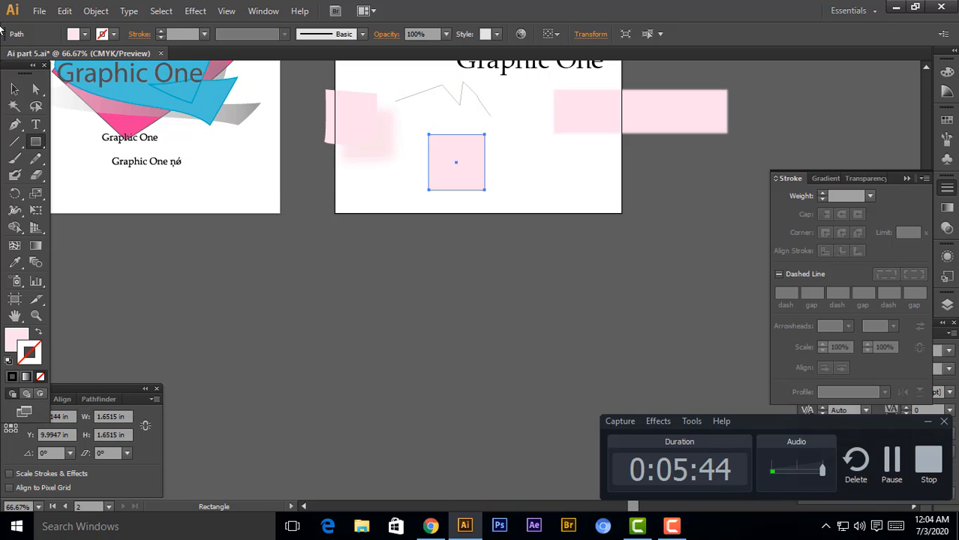
left_click(15, 89)
left_click_drag(379, 120, 548, 225)
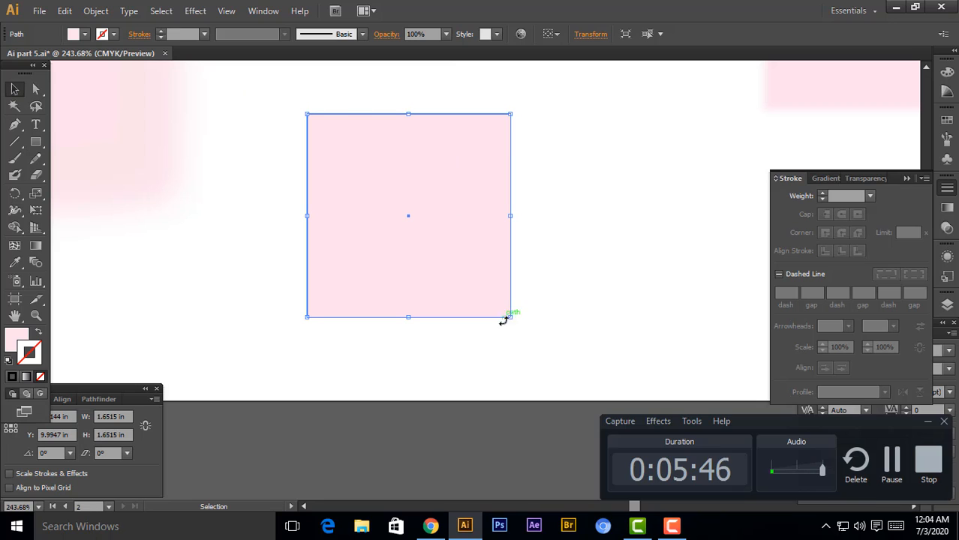
left_click_drag(504, 320, 469, 275)
Set the new square's fill to light blue with C 36, M 0, Y 0 and K 0
left_click(947, 71)
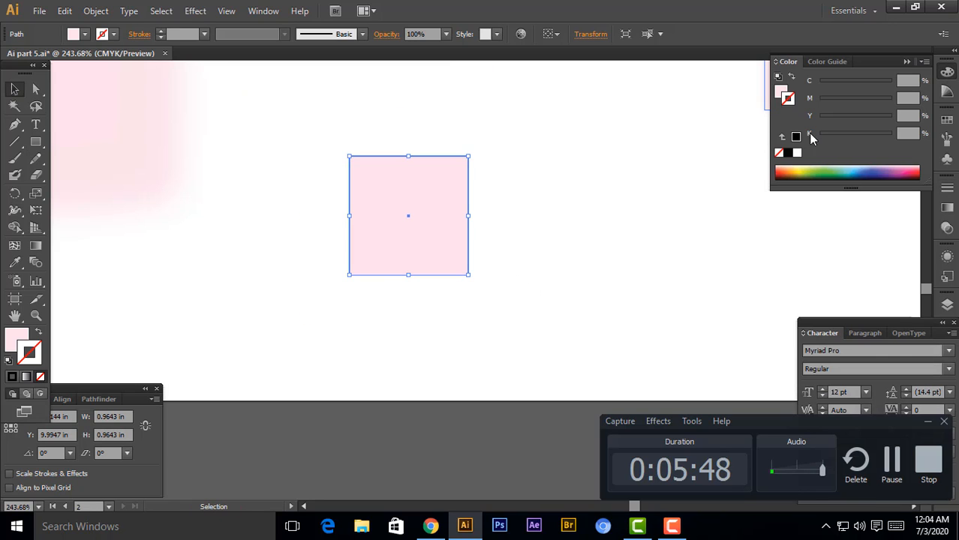
left_click(780, 92)
left_click(834, 81)
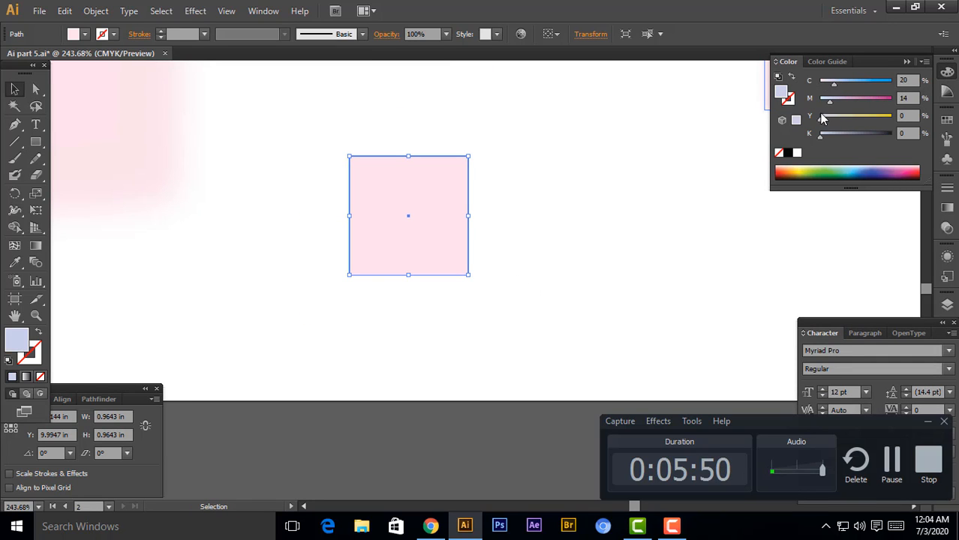
left_click_drag(835, 83, 747, 111)
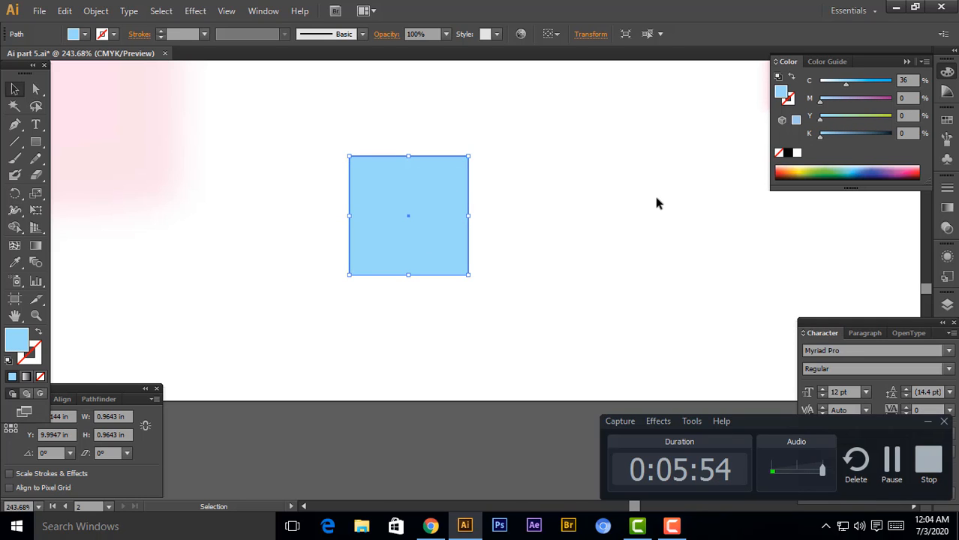
Start an Inner Glow on the light blue square in Normal mode with 20% opacity and 0.07 in blur, spreading from the center
left_click(656, 198)
left_click(377, 200)
left_click(191, 11)
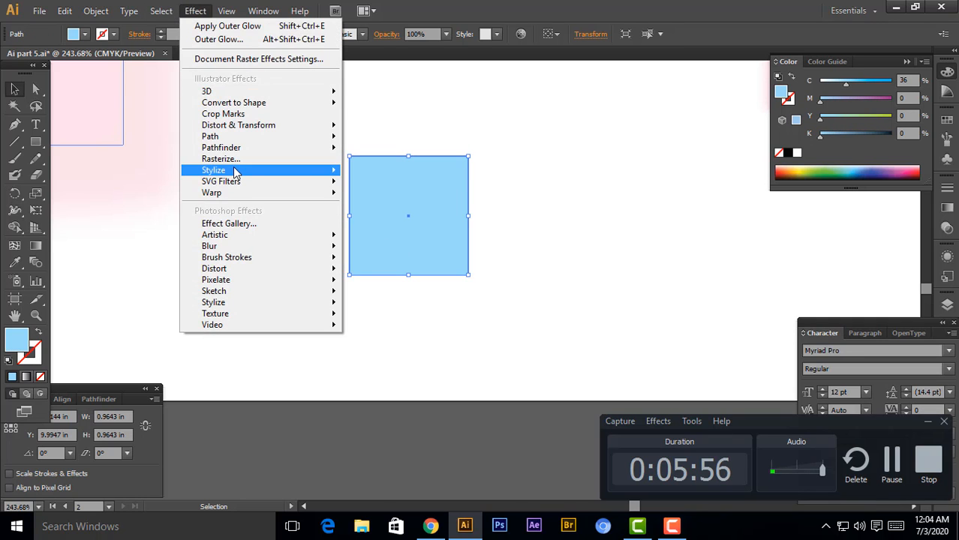
mouse_move(234, 172)
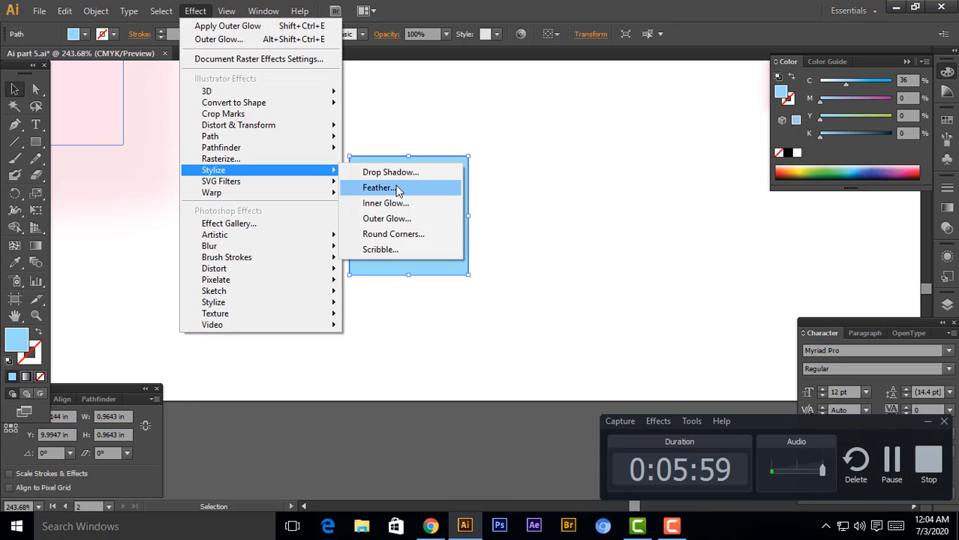
left_click(389, 203)
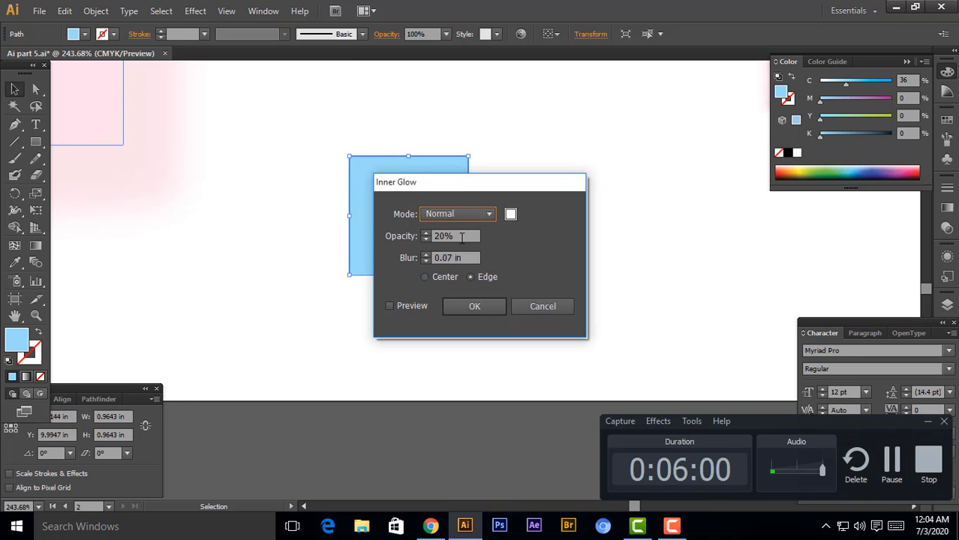
left_click(510, 214)
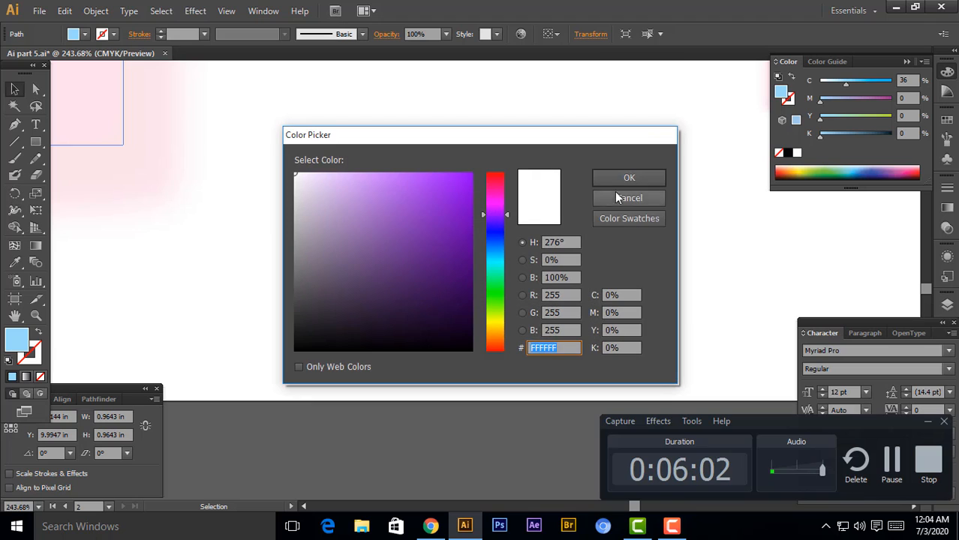
left_click(605, 200)
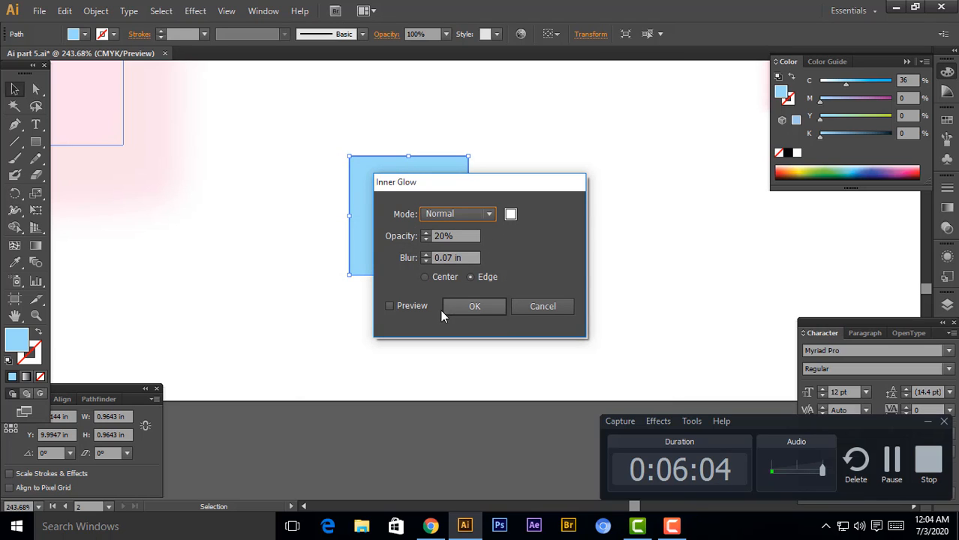
left_click(426, 276)
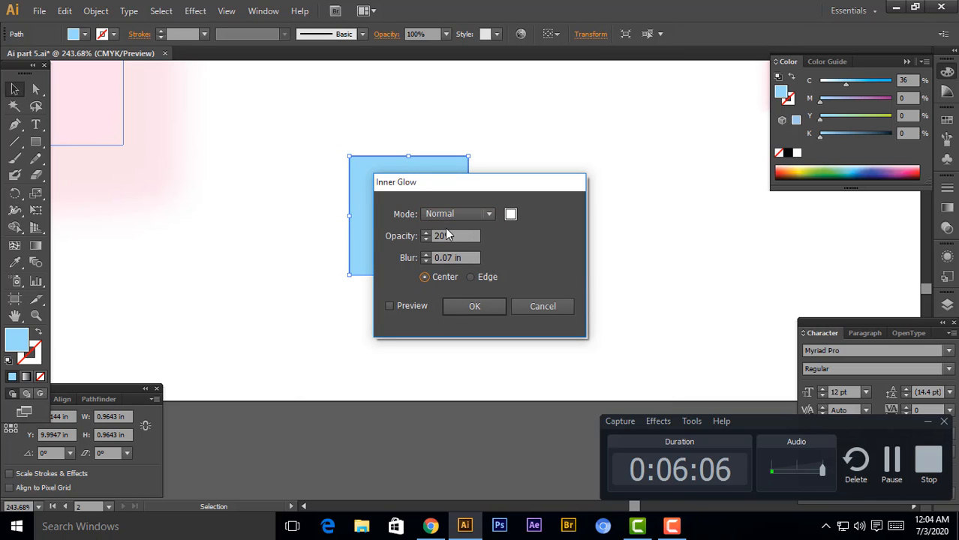
Change the inner glow's color from white to a muted greyish pink, apply the effect and inspect the square up close
left_click(511, 216)
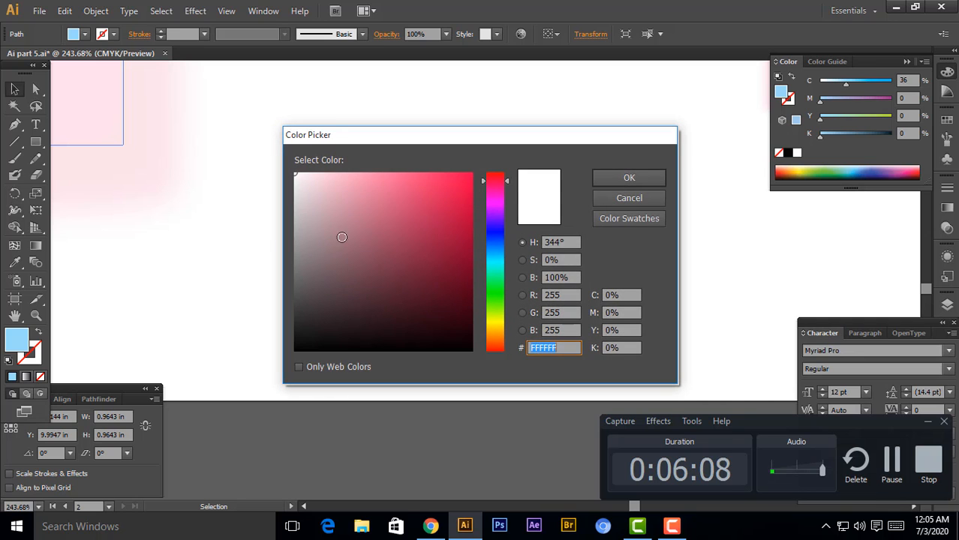
left_click(339, 227)
left_click(632, 183)
left_click(474, 307)
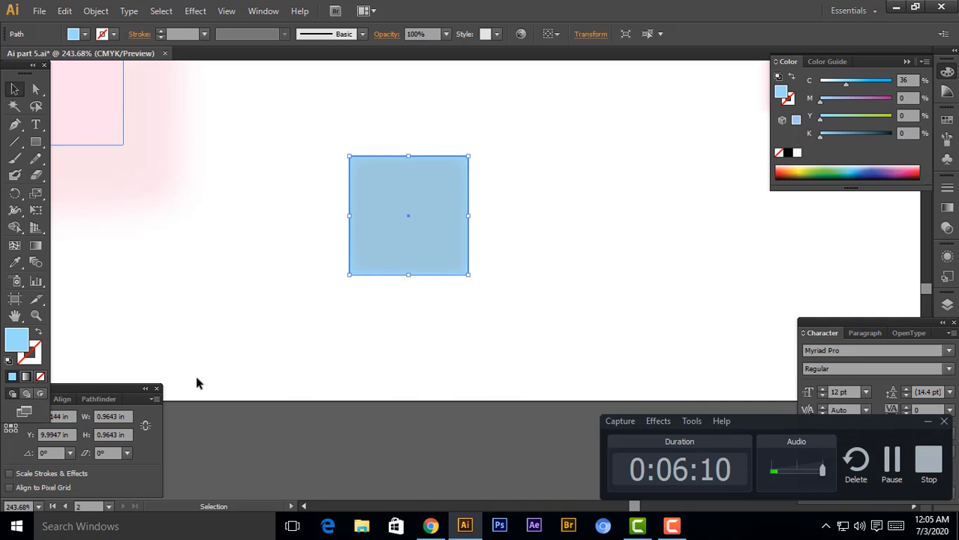
left_click(512, 257)
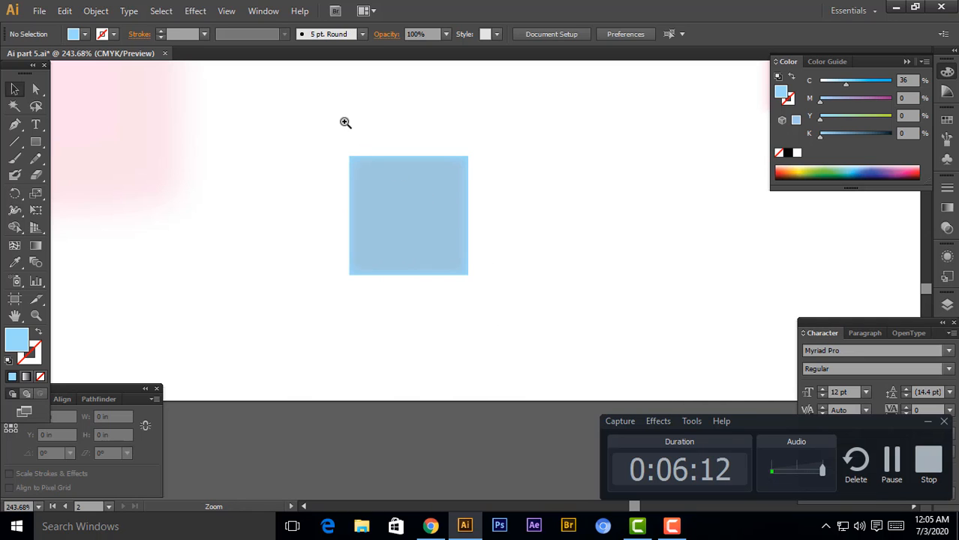
left_click_drag(318, 138, 489, 323)
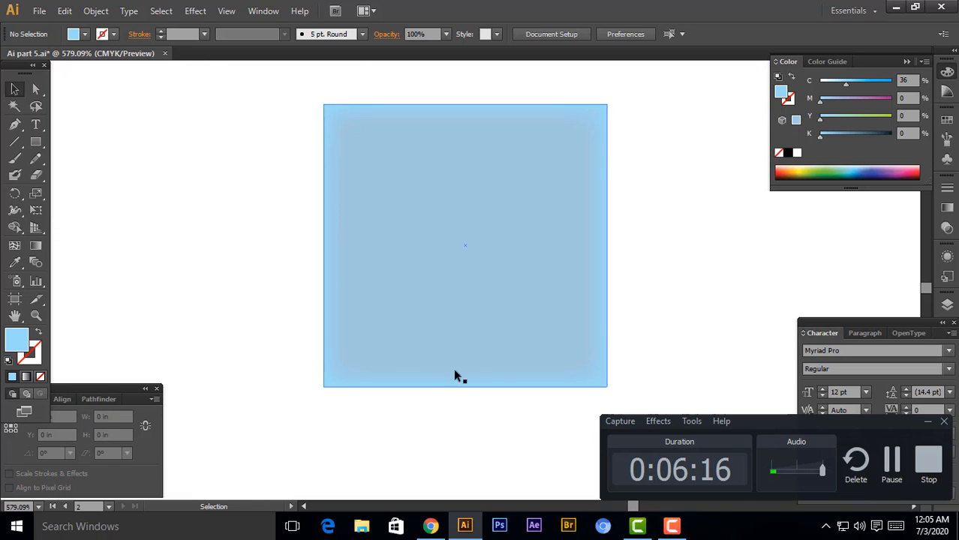
Try a black Outer Glow on the plain light blue square with Normal mode, 75% opacity and 0.11 in blur, and undo it
left_click(380, 170)
left_click(195, 10)
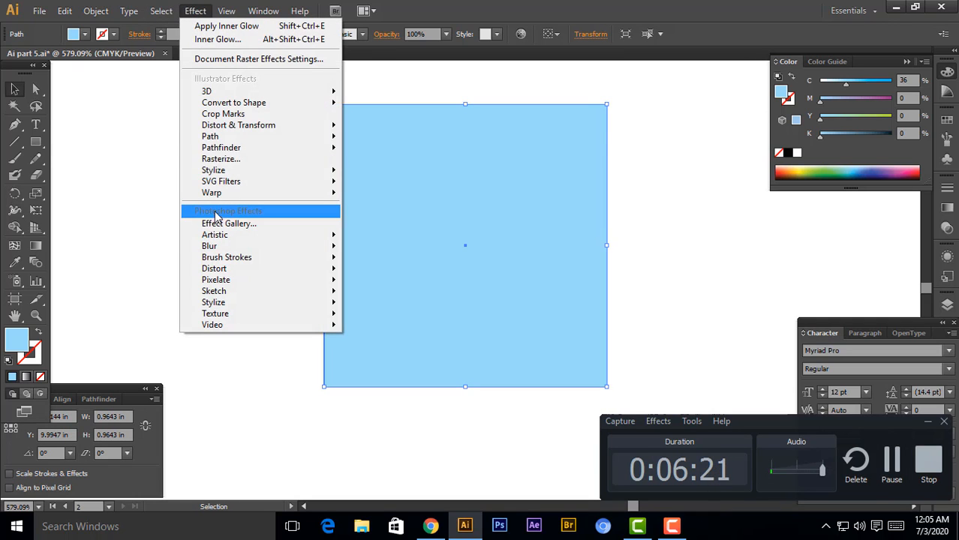
mouse_move(249, 174)
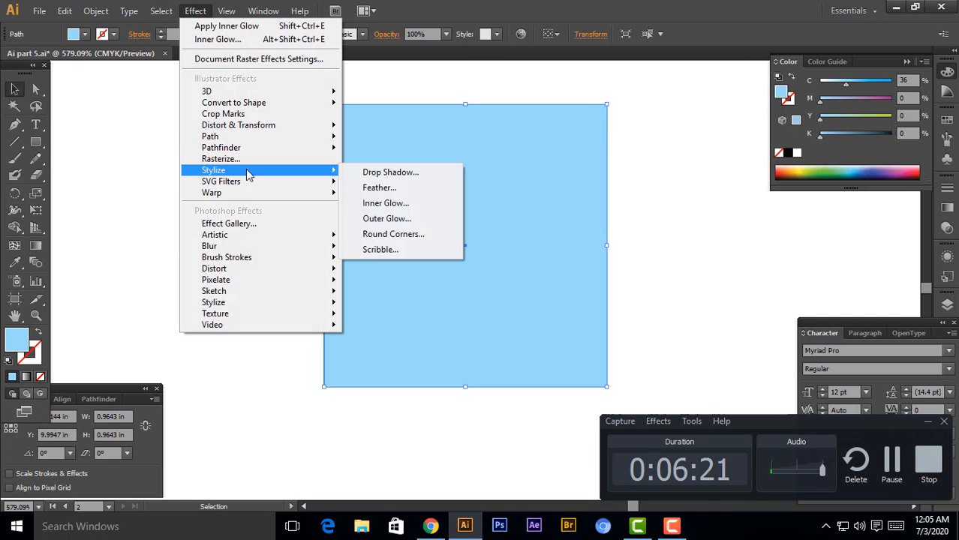
left_click(409, 219)
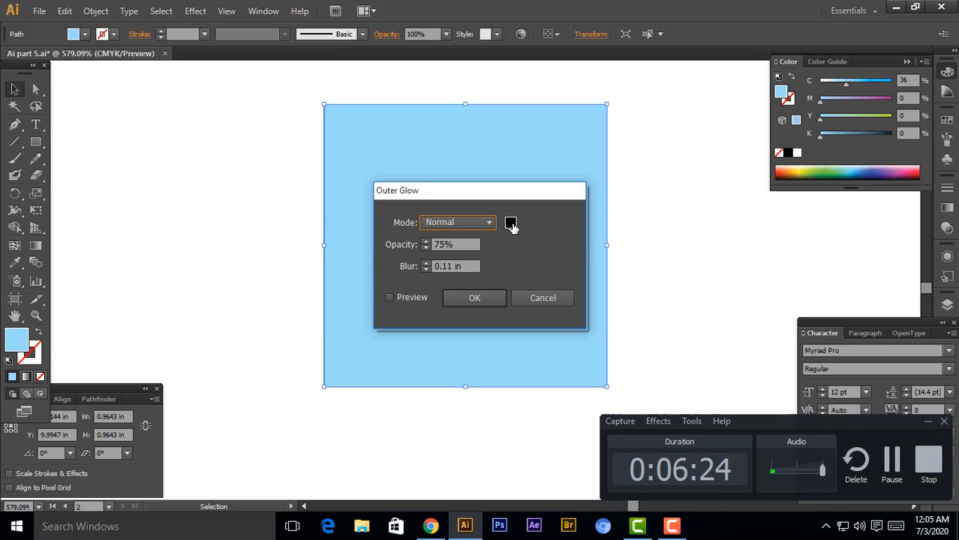
left_click(472, 298)
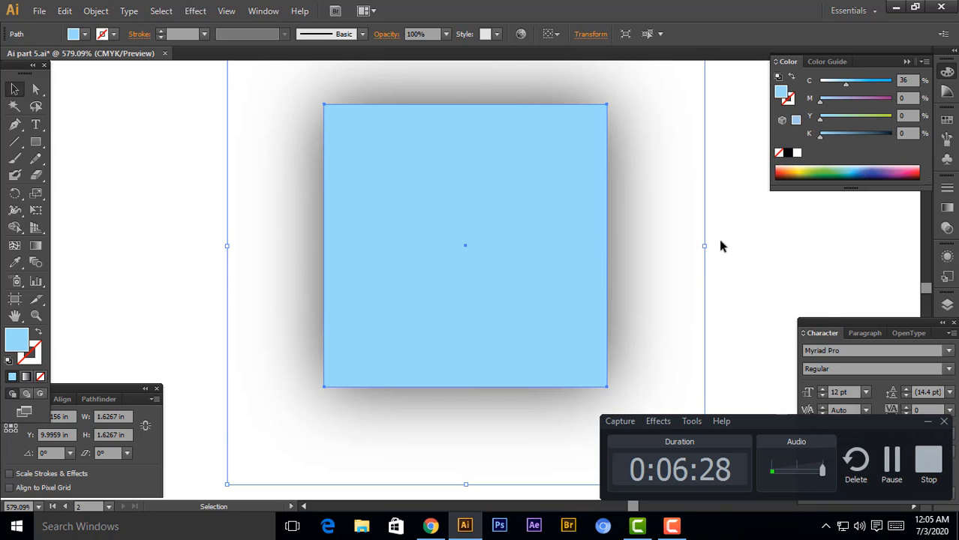
key("ctrl+minus")
key("ctrl+minus")
key("ctrl+minus")
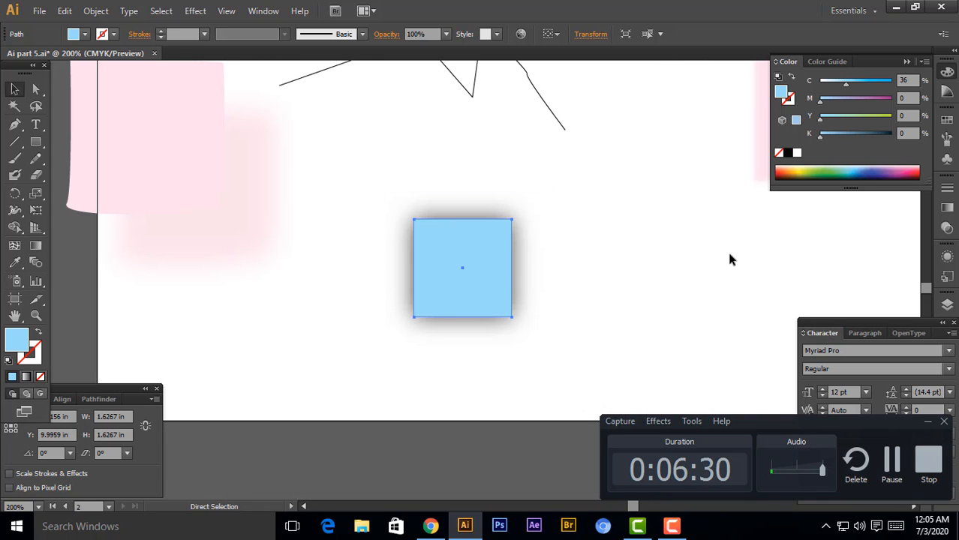
key("ctrl+z")
Try Round Corners on the light blue square with a radius of 0.9 in, and undo it
left_click(225, 10)
mouse_move(203, 9)
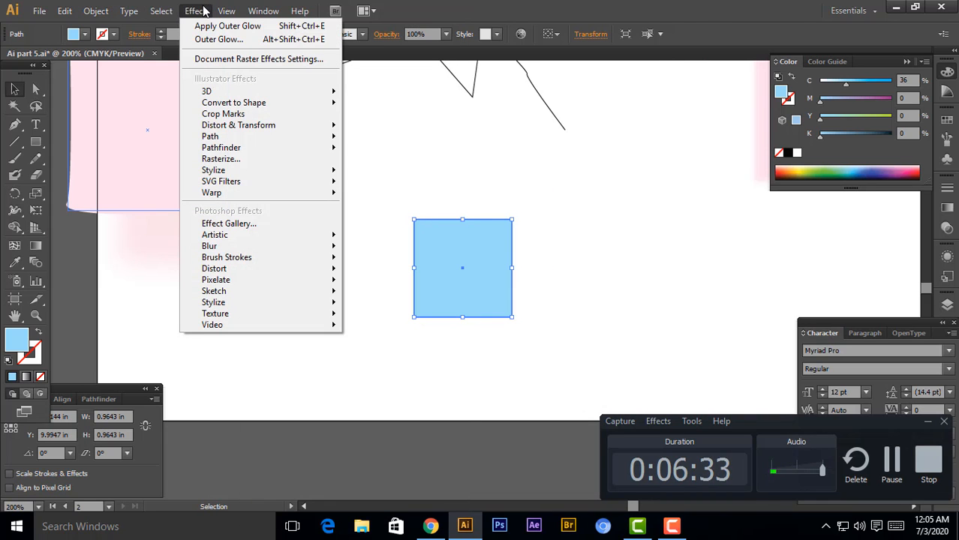
mouse_move(247, 171)
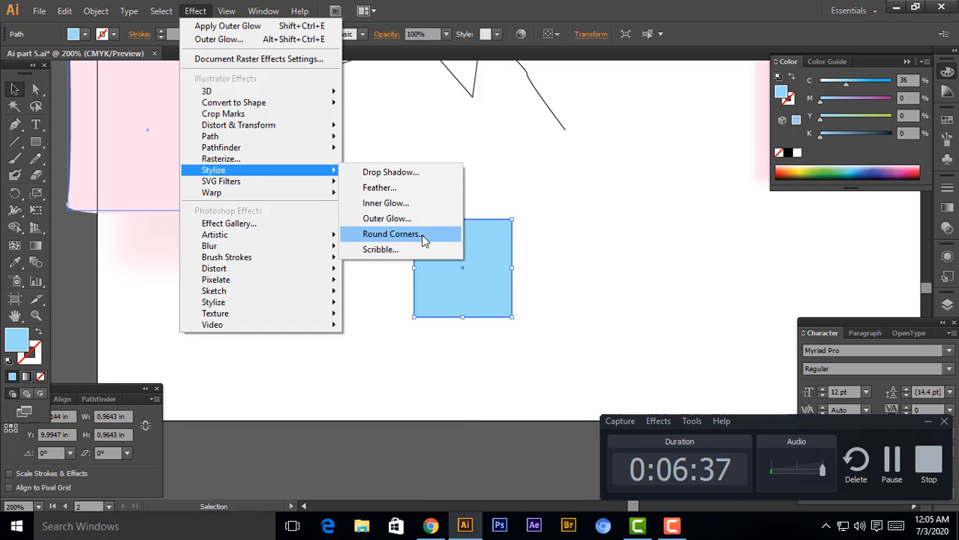
left_click(423, 238)
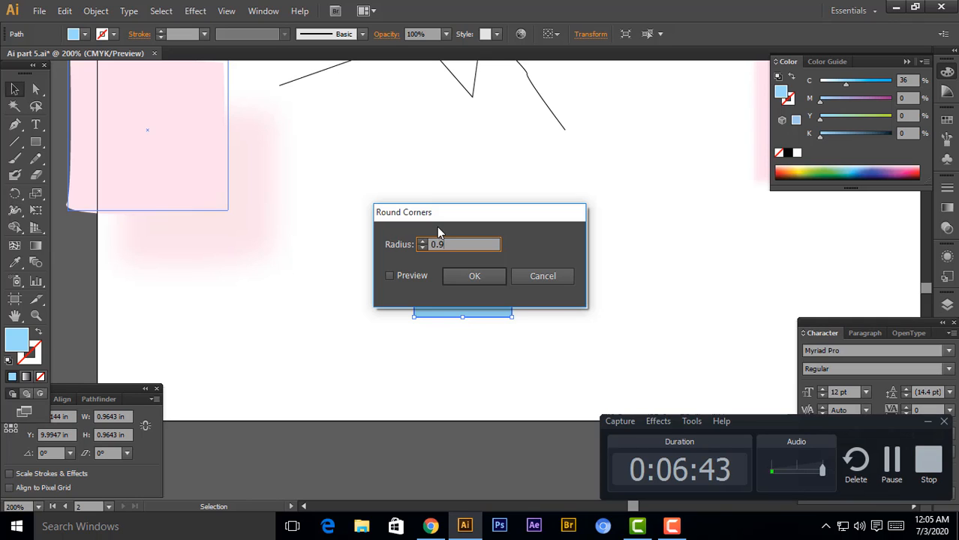
type("9")
key("Return")
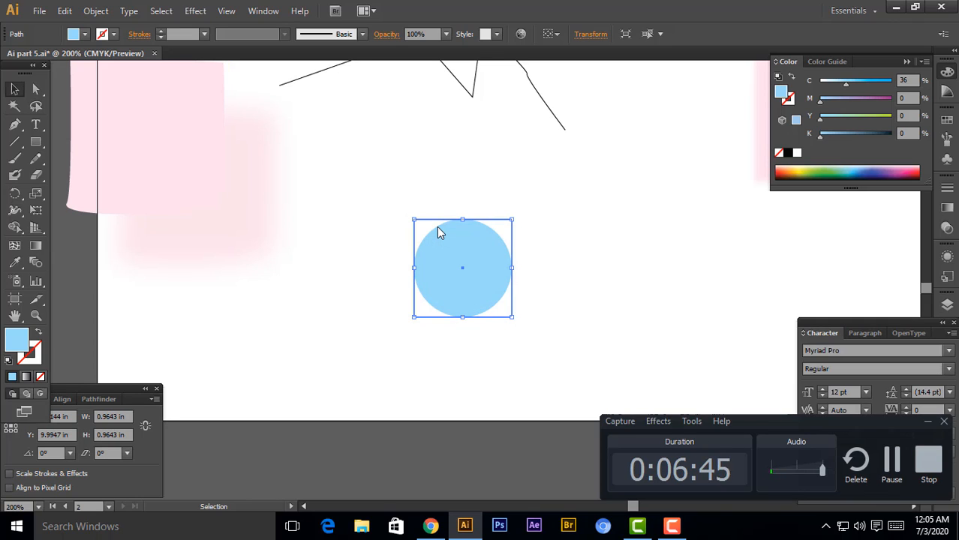
key("ctrl+z")
Try Round Corners on the square once more with a newly entered radius, and undo it
left_click(195, 11)
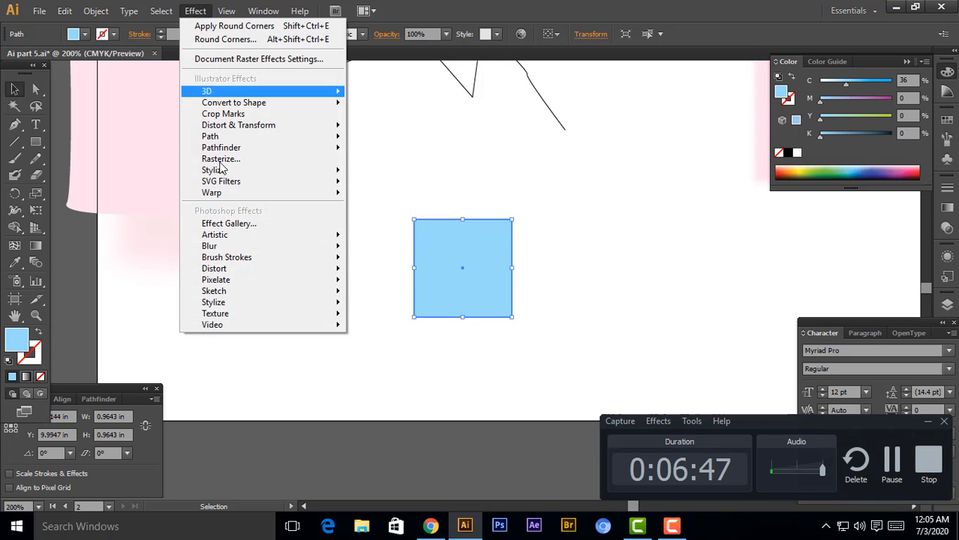
mouse_move(253, 170)
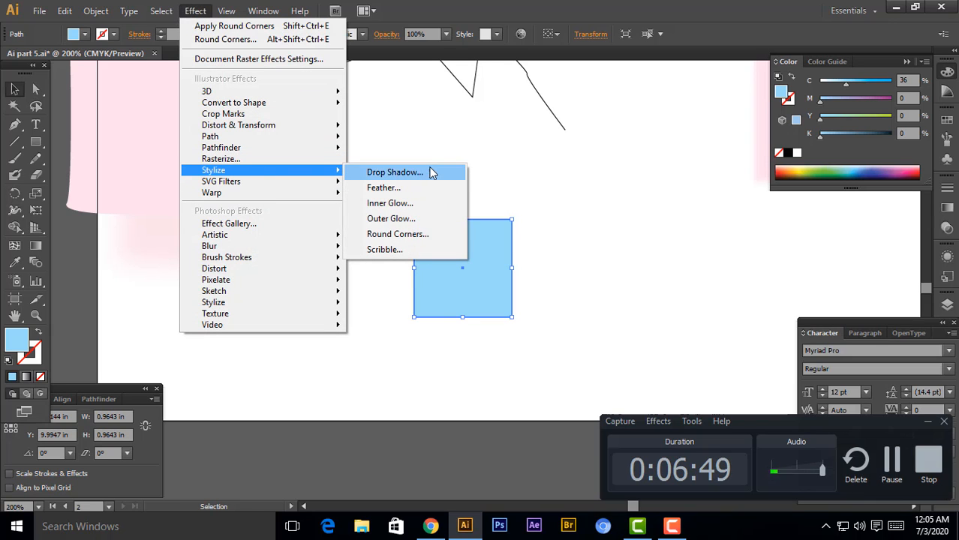
left_click(396, 234)
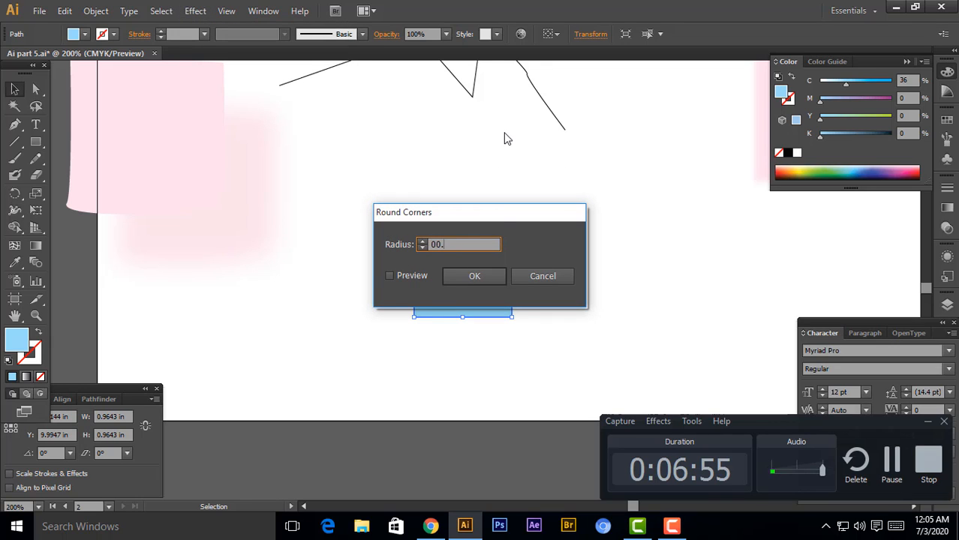
key("Return")
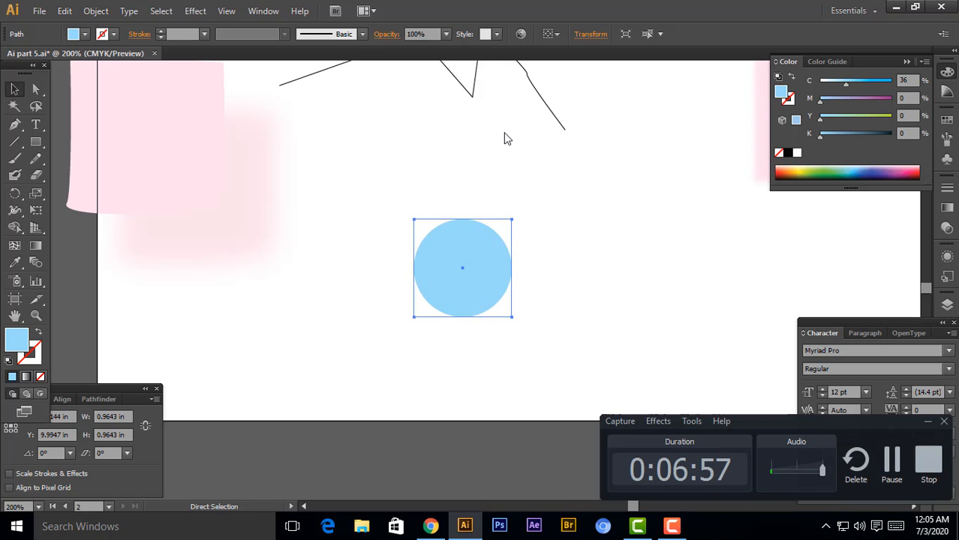
key("ctrl+z")
Try Round Corners on the light blue square with a radius of 0.2 in, and undo it
left_click(198, 12)
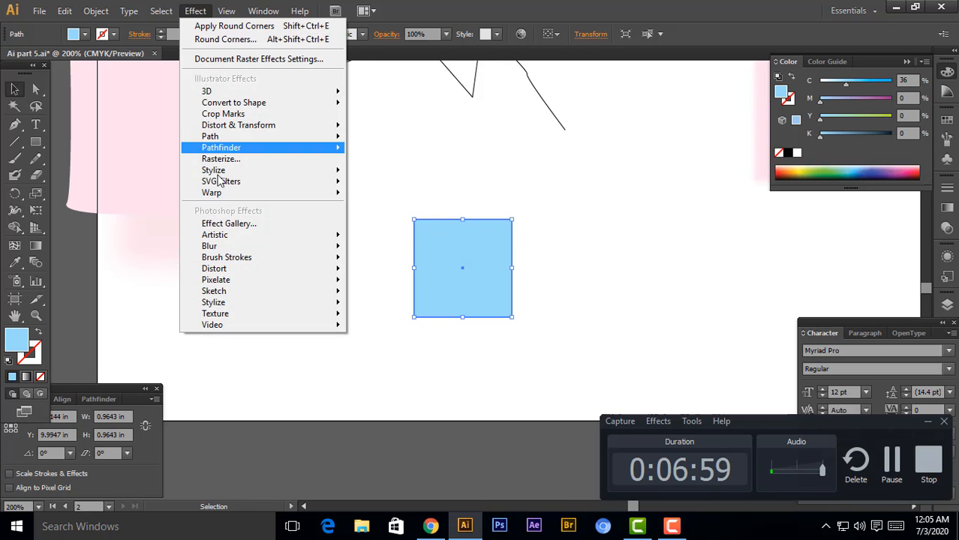
mouse_move(301, 171)
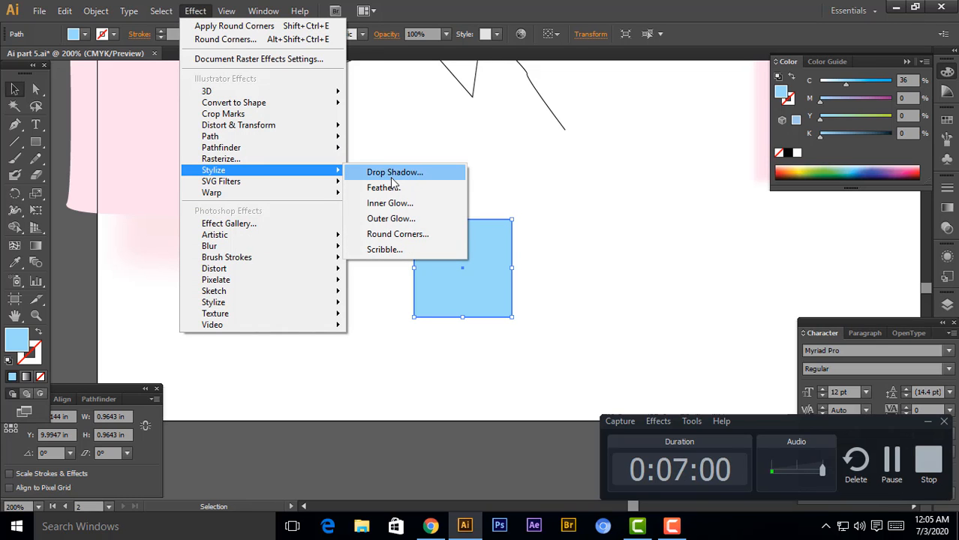
left_click(398, 234)
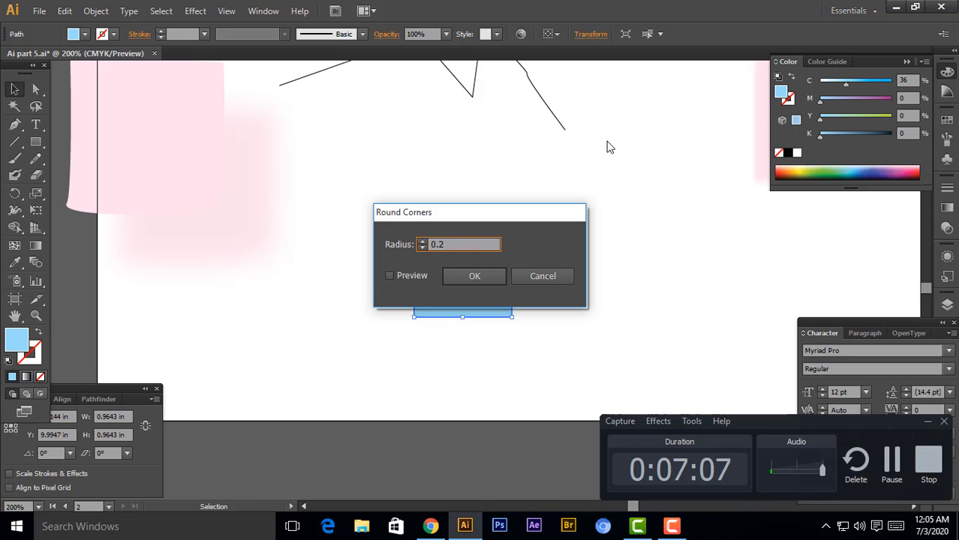
key("Return")
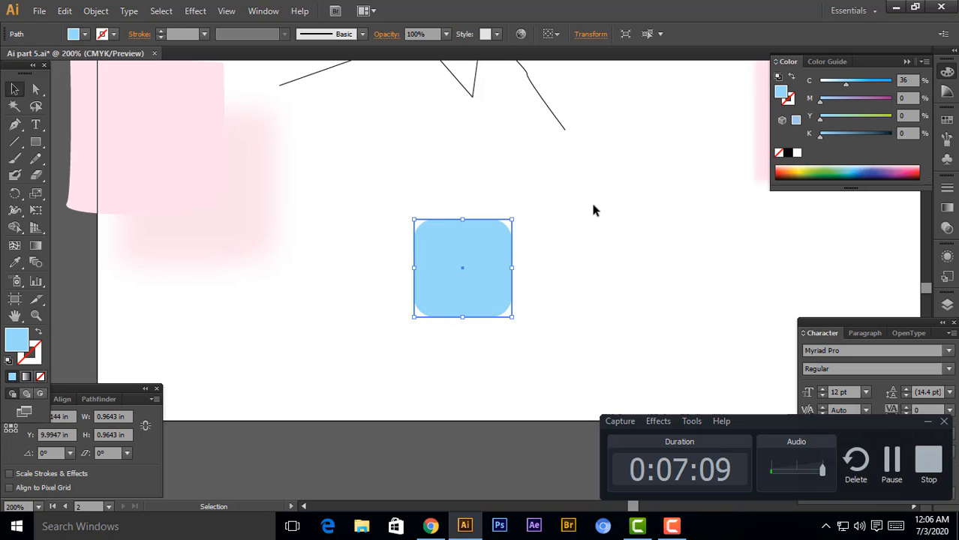
key("a")
key("ctrl+z")
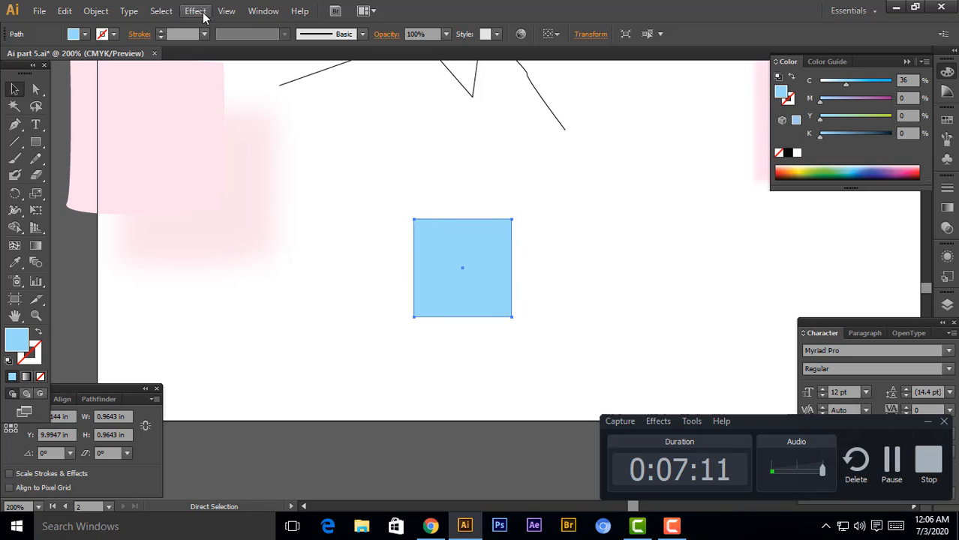
Apply Round Corners to the light blue square with a small radius that leaves straight sides between the corners
left_click(195, 12)
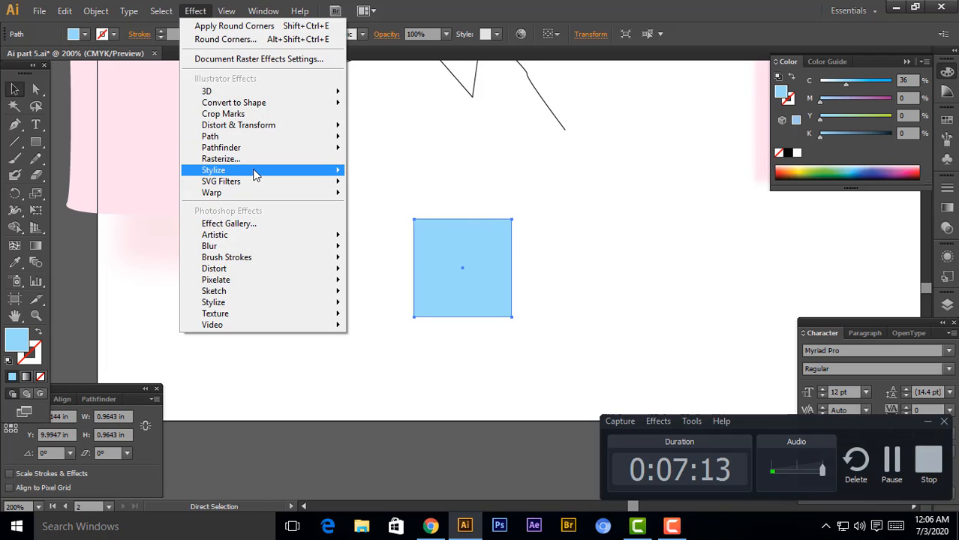
mouse_move(254, 174)
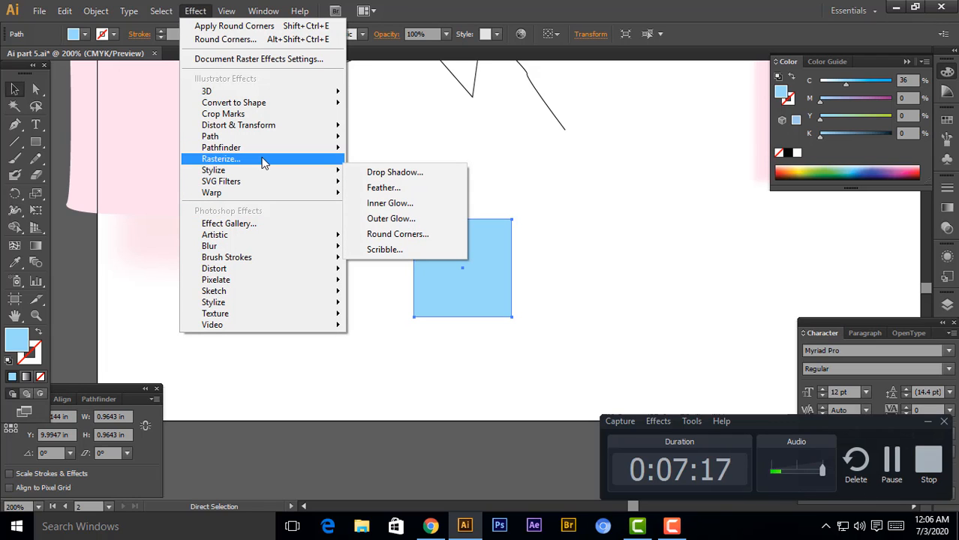
left_click(397, 234)
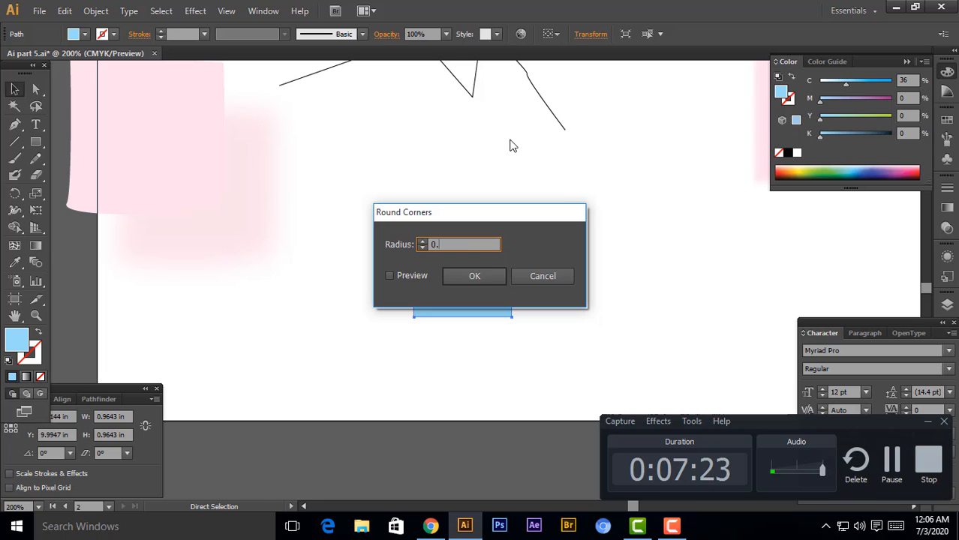
key("Return")
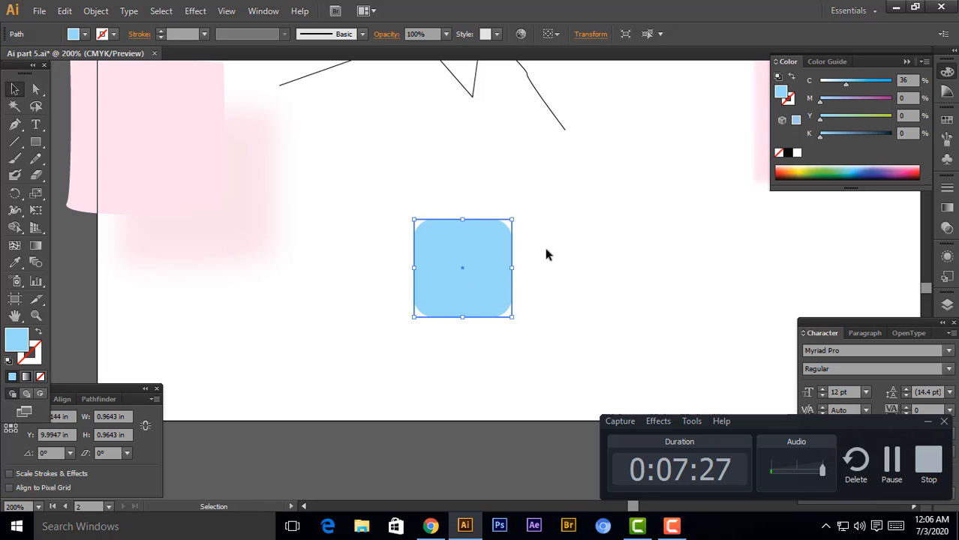
Set the rounded square's width to 3.5 in, stretching it into a wide bar about its centre
double_click(105, 417)
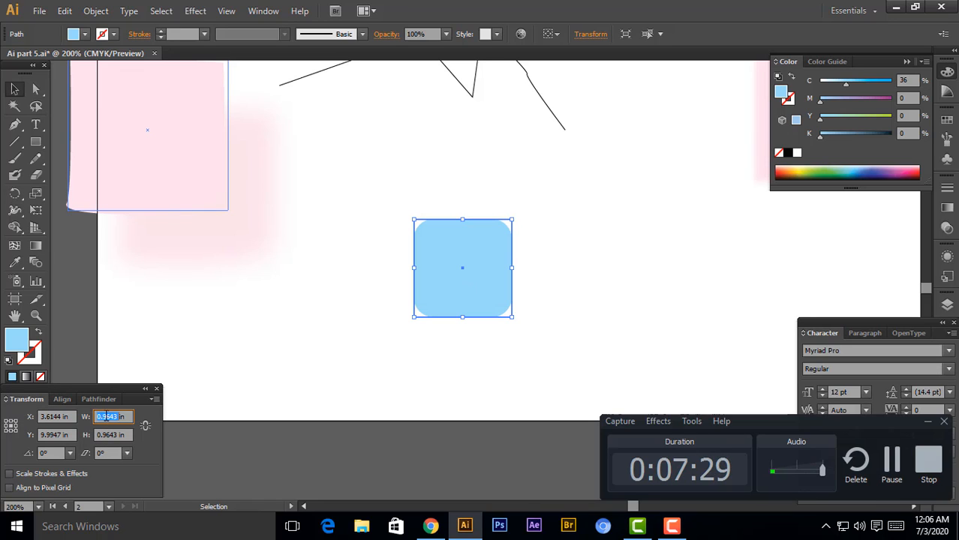
type("3.5")
key("Return")
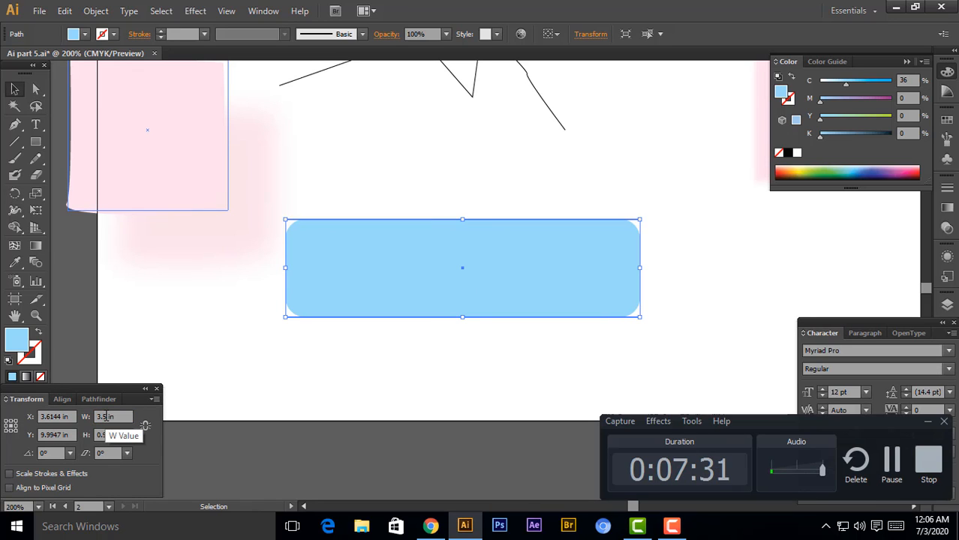
left_click(106, 417)
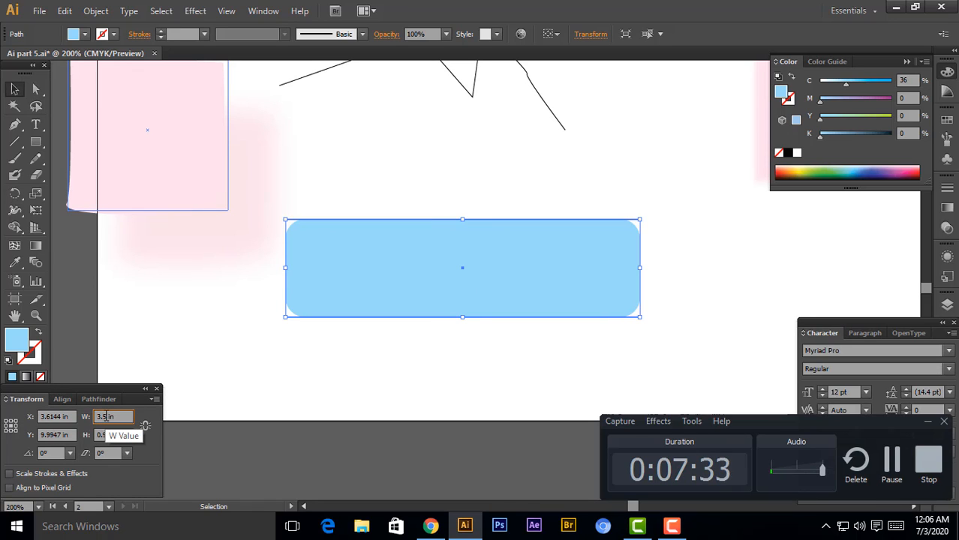
Resize the light blue rounded bar to 3.25 in wide and 2 in high about its centre
type("3.25")
key("Return")
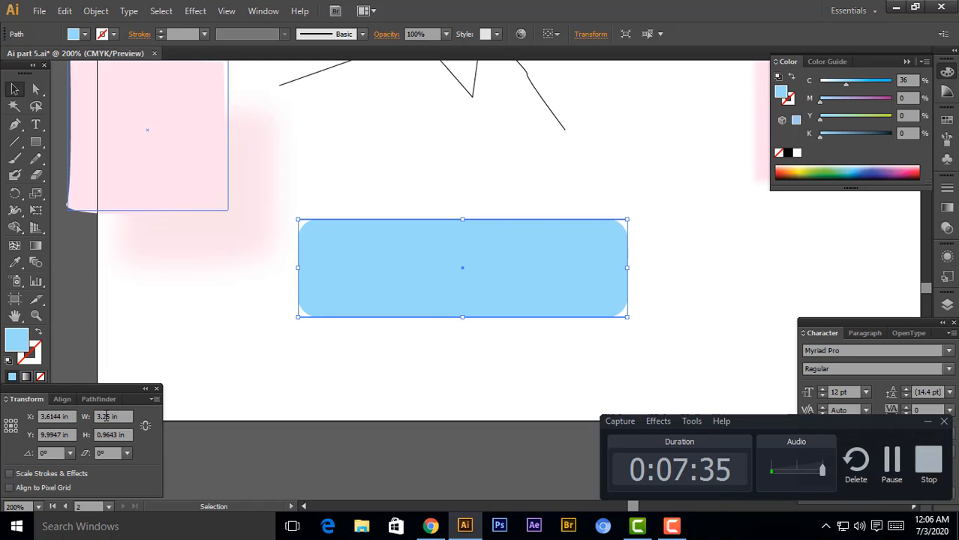
left_click(110, 436)
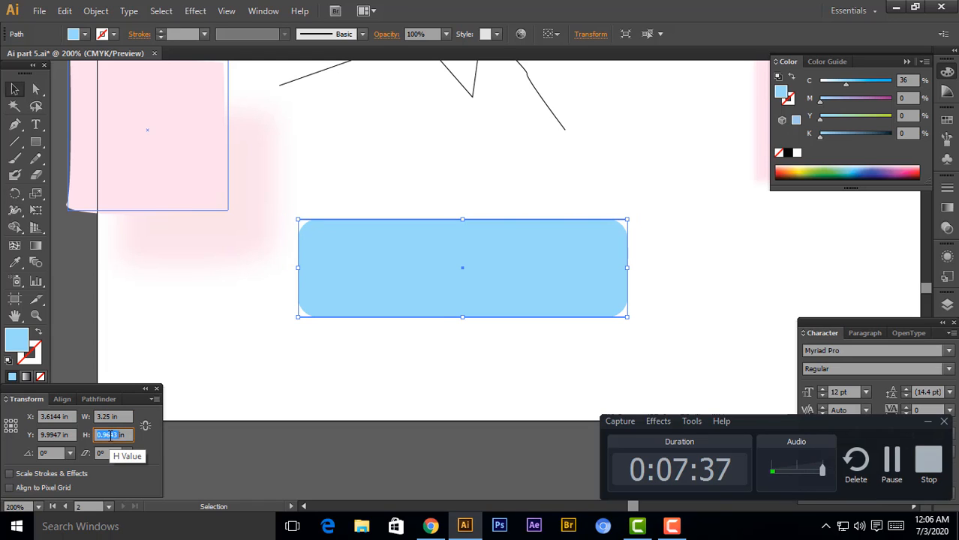
type("2in")
key("Return")
left_click(728, 279)
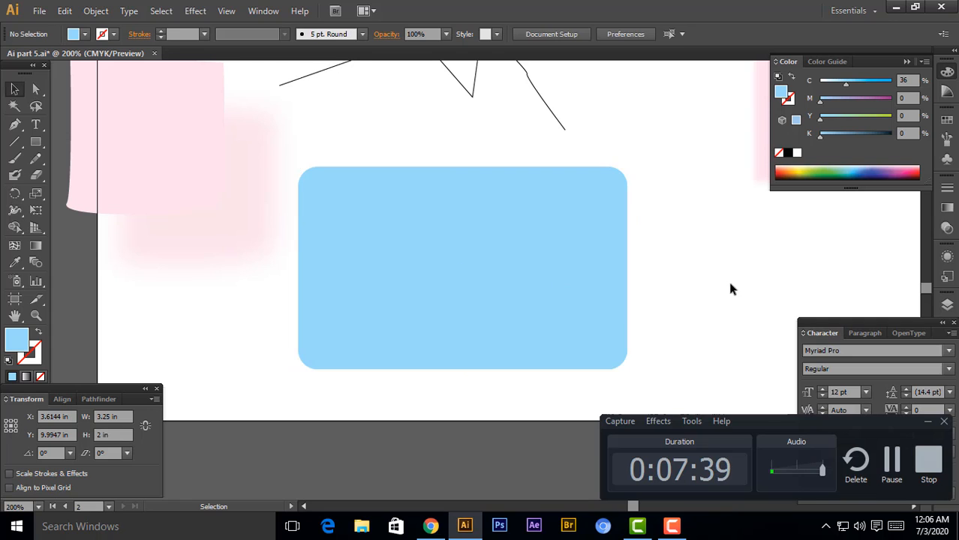
Move the light blue rounded rectangle slightly to the right beneath the zigzag line
key("ctrl+minus")
key("ctrl+minus")
key("ctrl+minus")
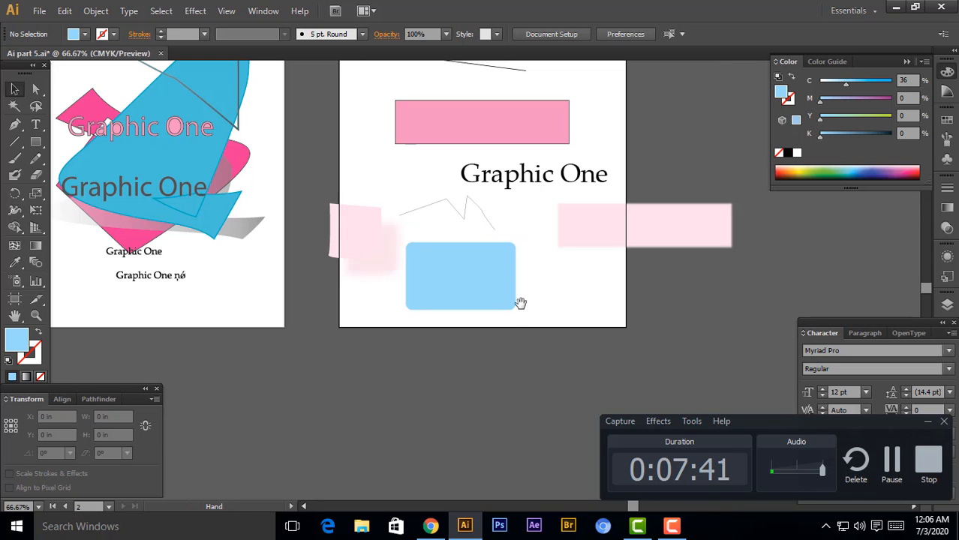
left_click_drag(472, 280, 494, 280)
left_click_drag(381, 203, 332, 257)
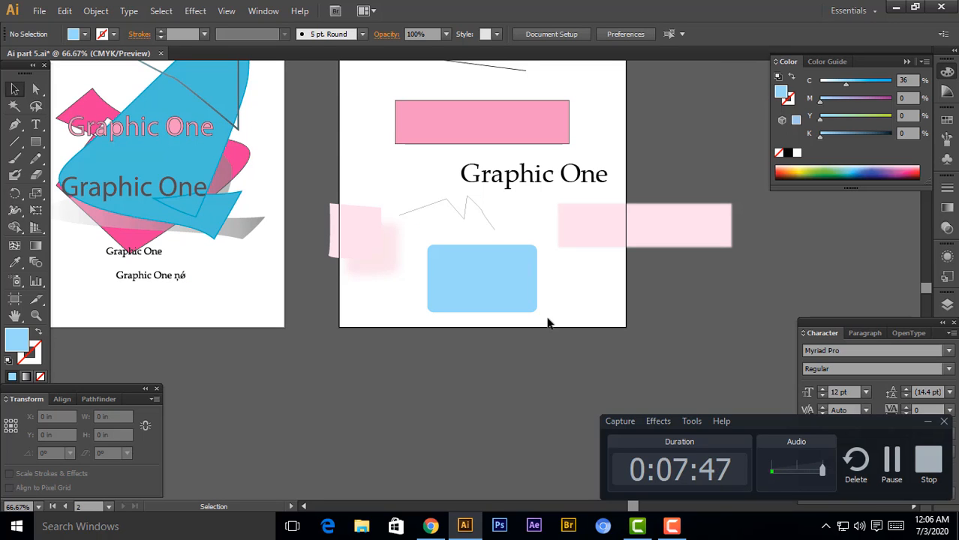
left_click(193, 14)
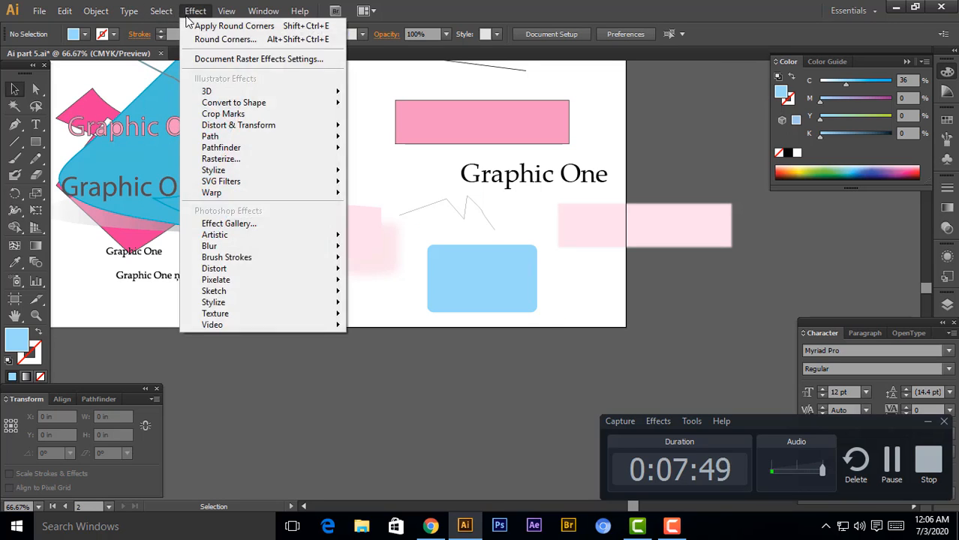
left_click(187, 18)
left_click(191, 15)
mouse_move(330, 170)
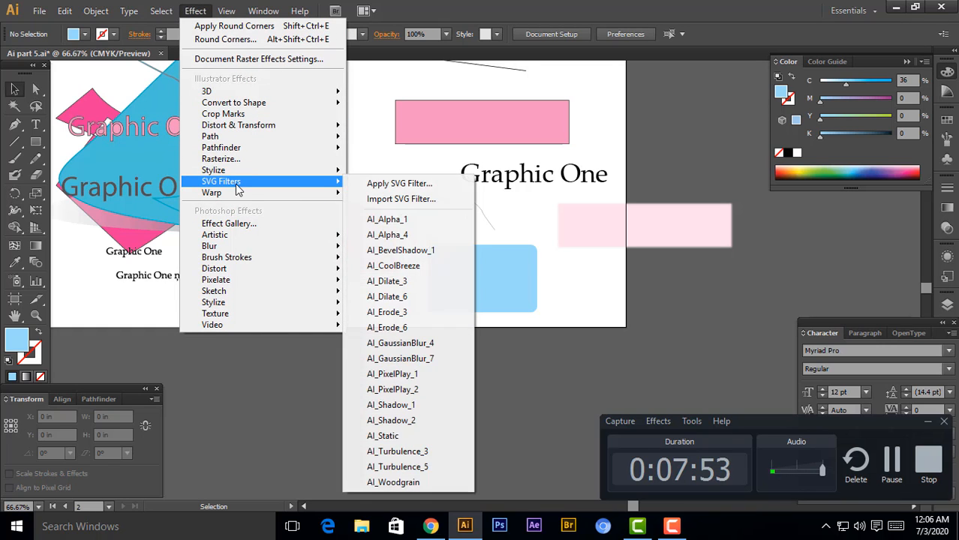
mouse_move(321, 192)
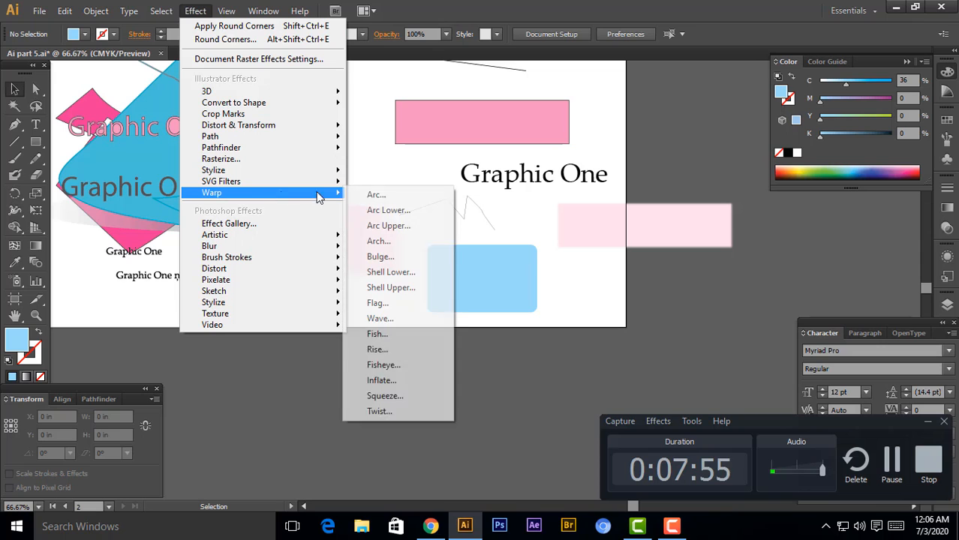
Open the Arc Lower warp options for the light blue rectangle and switch the warp style to Flag
left_click(489, 263)
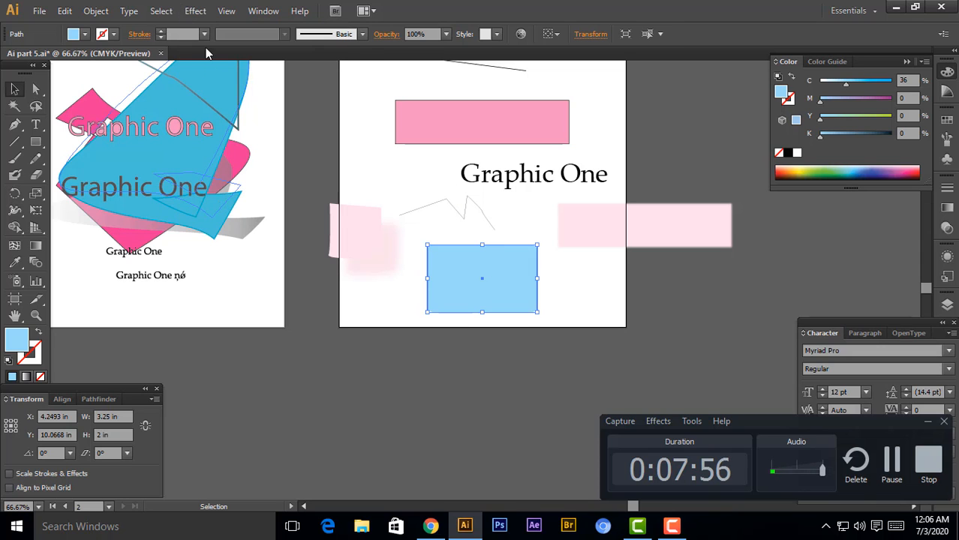
left_click(197, 12)
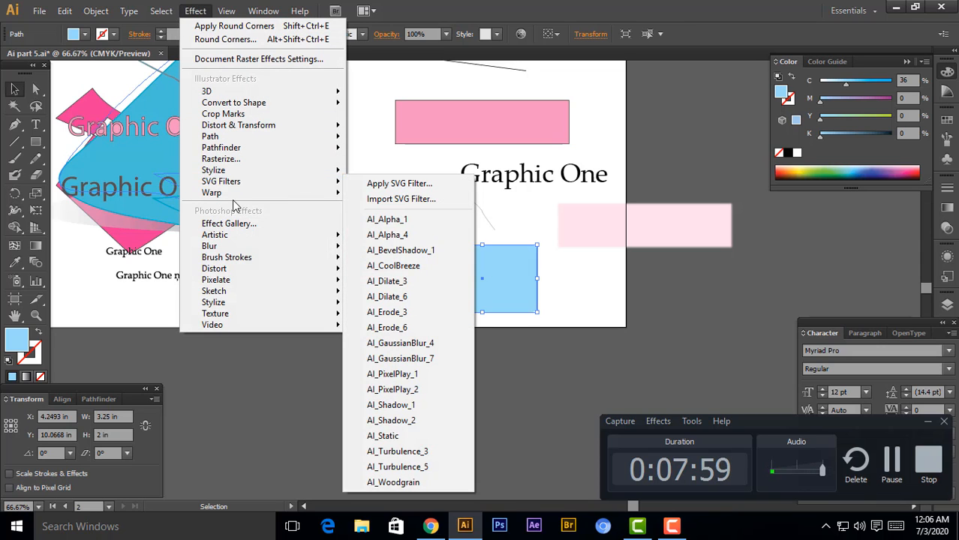
mouse_move(238, 195)
left_click(395, 211)
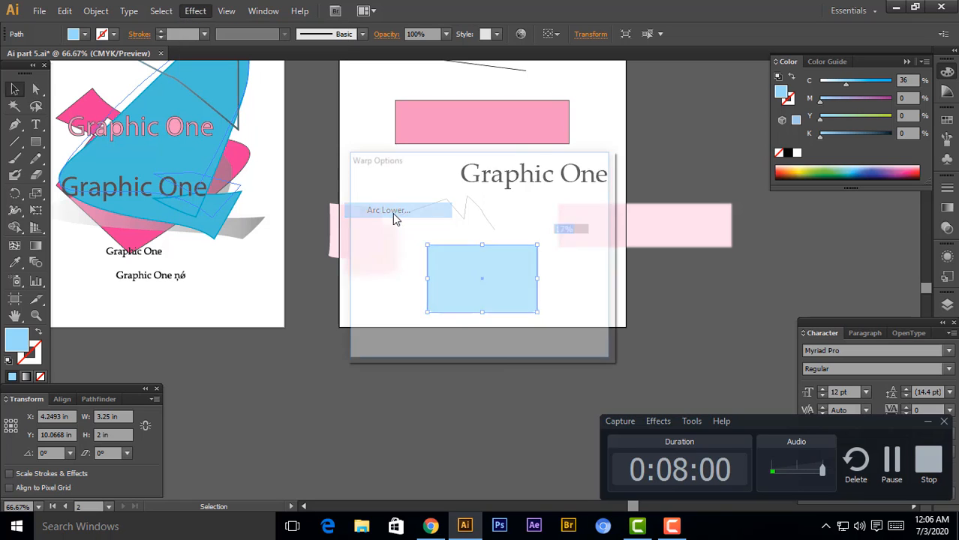
left_click(446, 190)
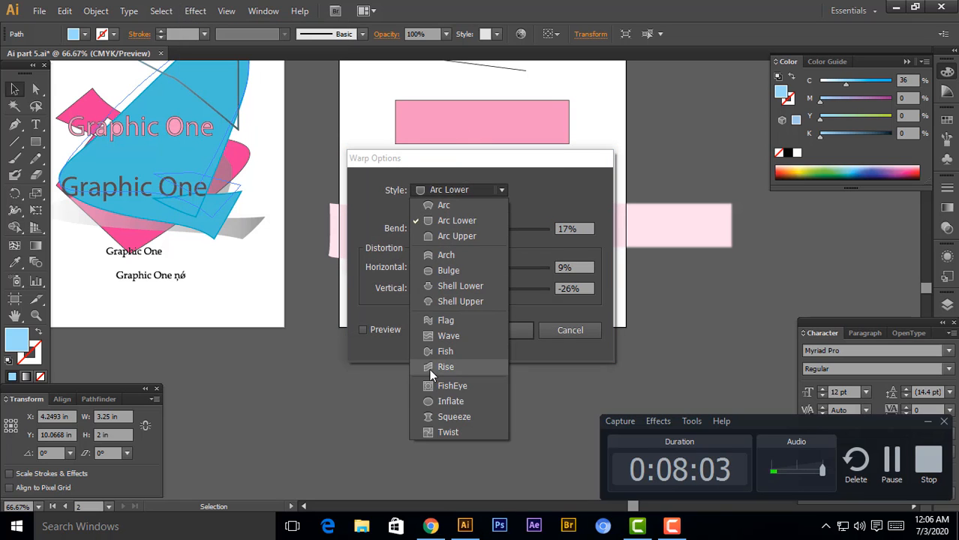
left_click(435, 321)
Try the Arc Upper and Bulge warp styles for the rectangle
left_click(445, 189)
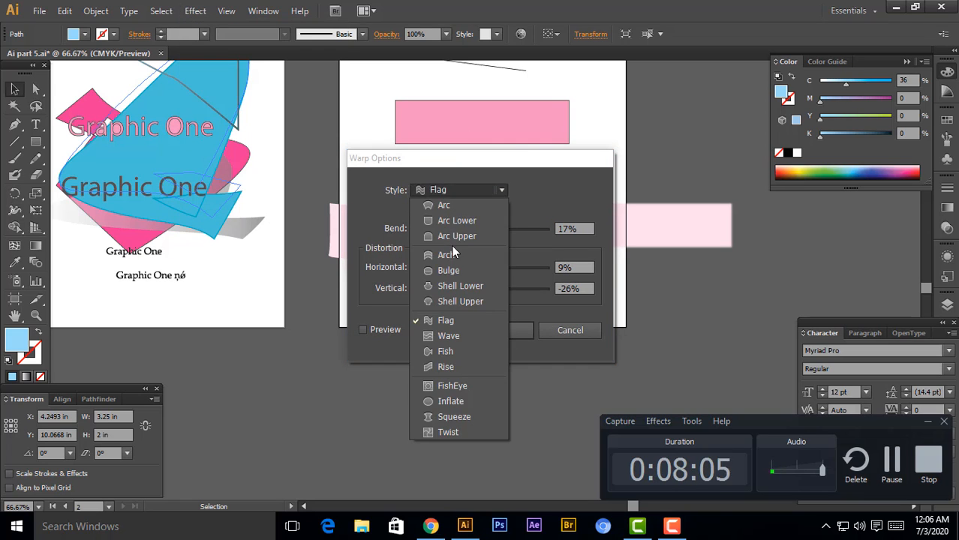
left_click(452, 236)
left_click(455, 186)
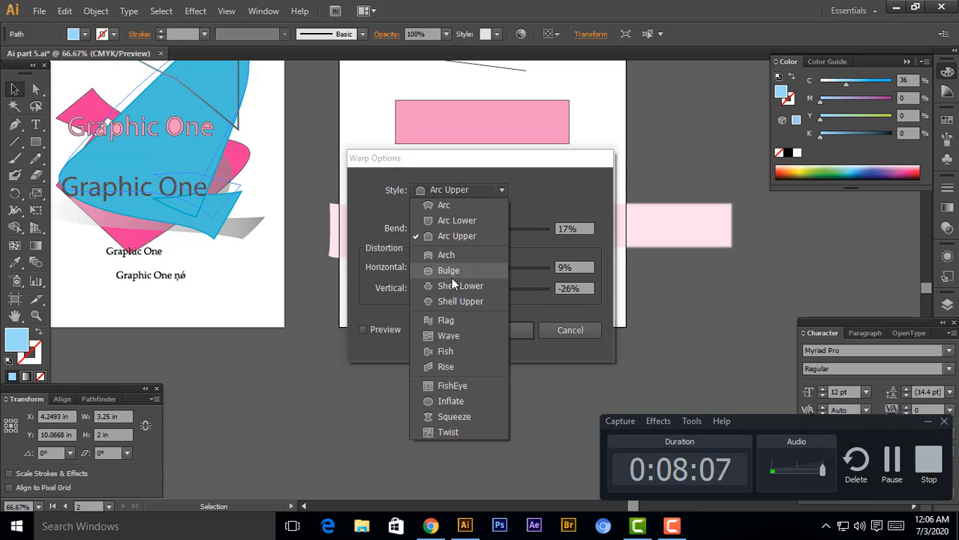
left_click(449, 272)
Apply the warp in horizontal Flag style with 17% bend, 9% horizontal and -26% vertical distortion, and deselect the shape
left_click(456, 192)
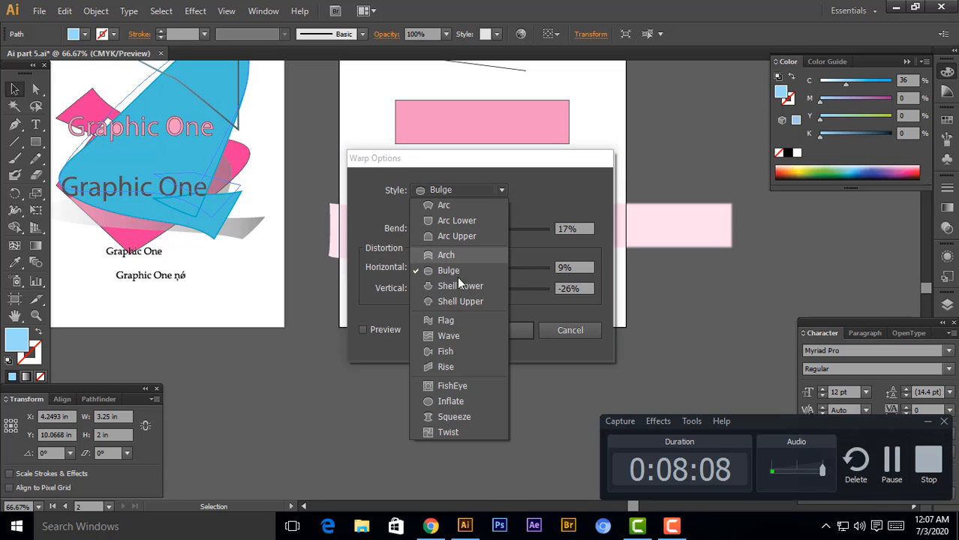
left_click(456, 320)
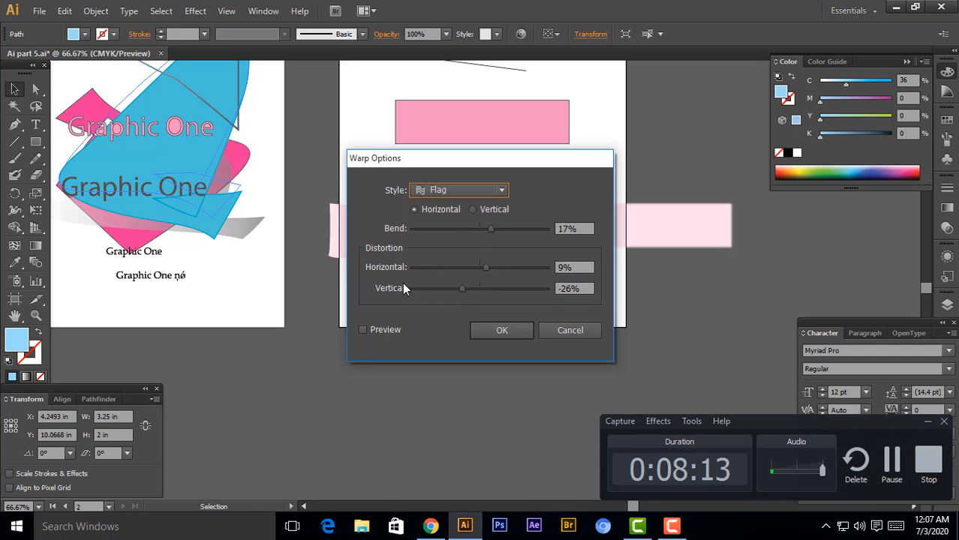
left_click(503, 329)
left_click(417, 321)
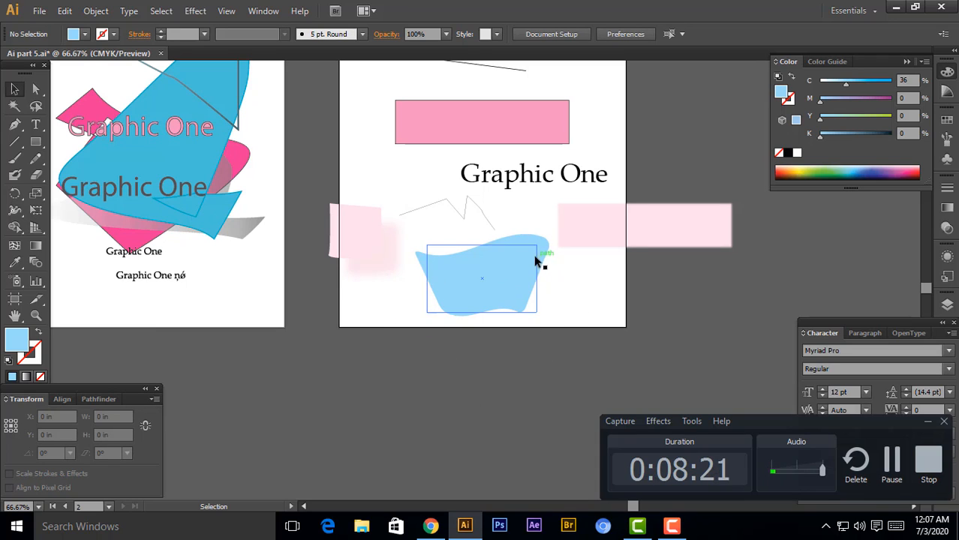
Open the artistic Plastic Wrap effect for the warped blue shape and examine its preview
left_click(481, 315)
left_click(195, 10)
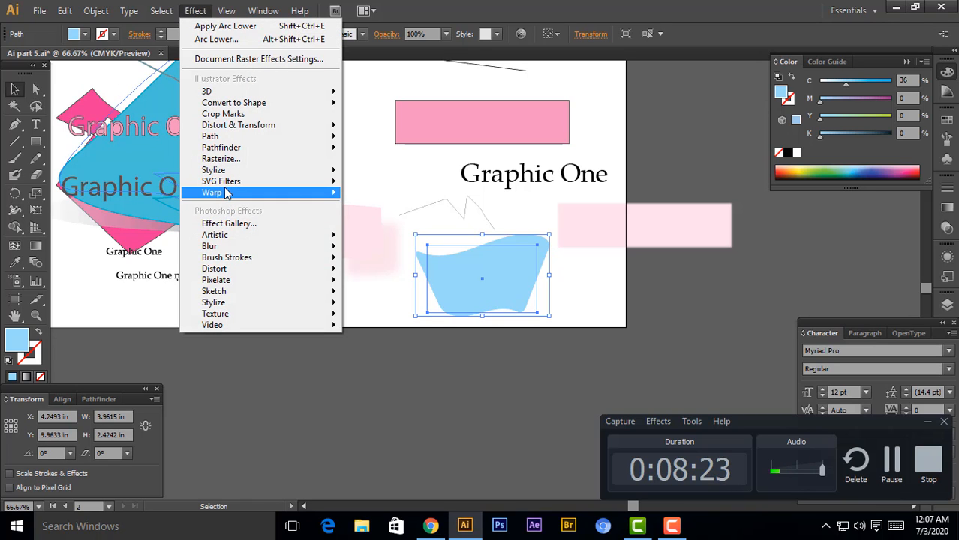
mouse_move(225, 194)
mouse_move(246, 237)
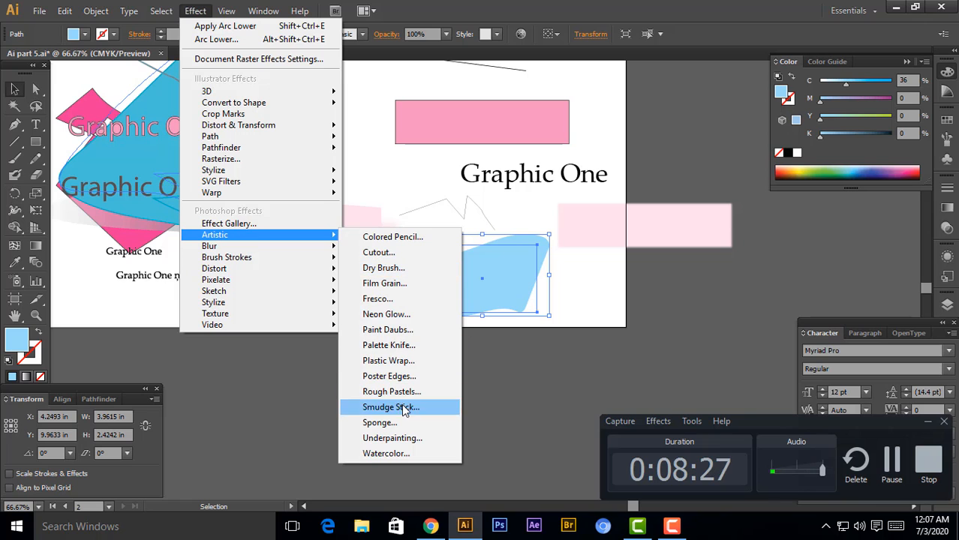
left_click(391, 360)
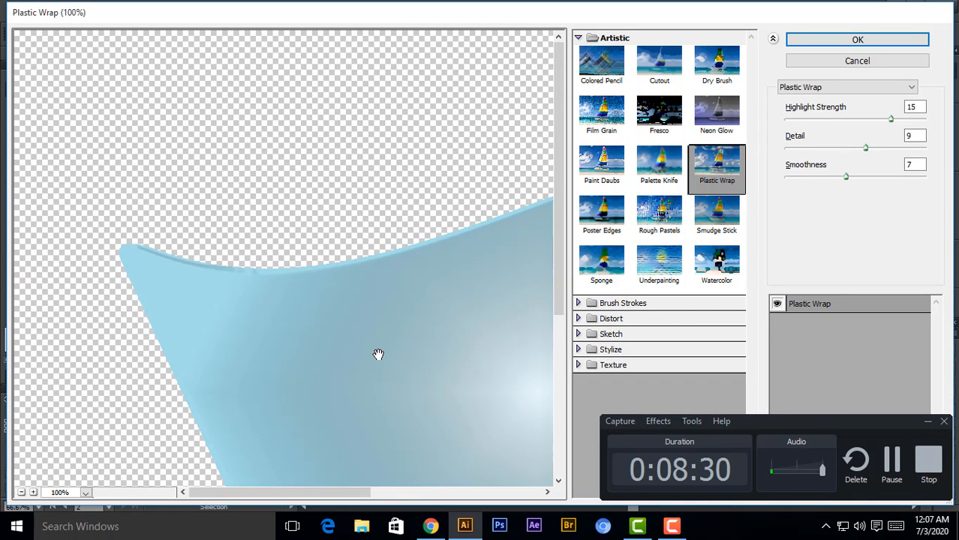
left_click_drag(378, 355, 312, 332)
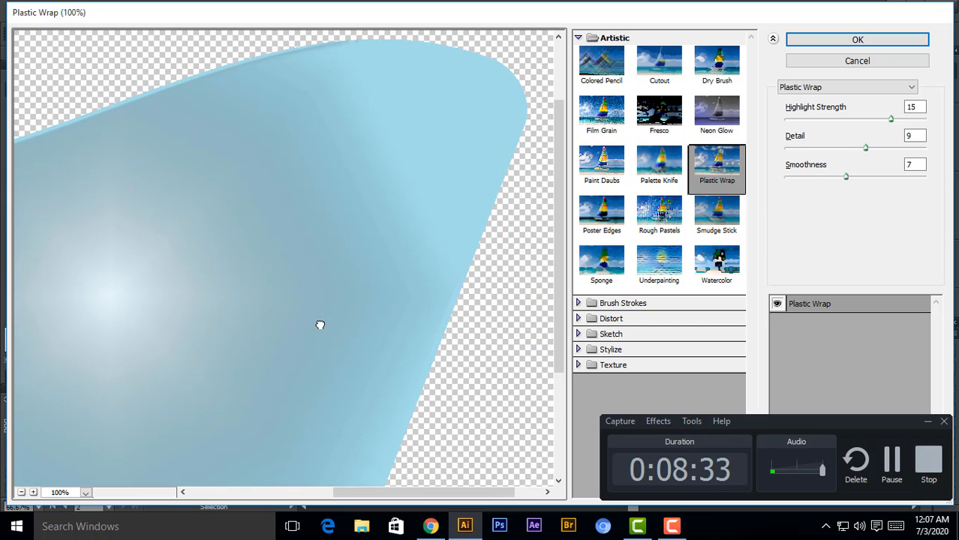
Preview the Cutout effect, but apply Film Grain to the shape with grain 4, highlight area 0 and intensity 10
left_click(659, 68)
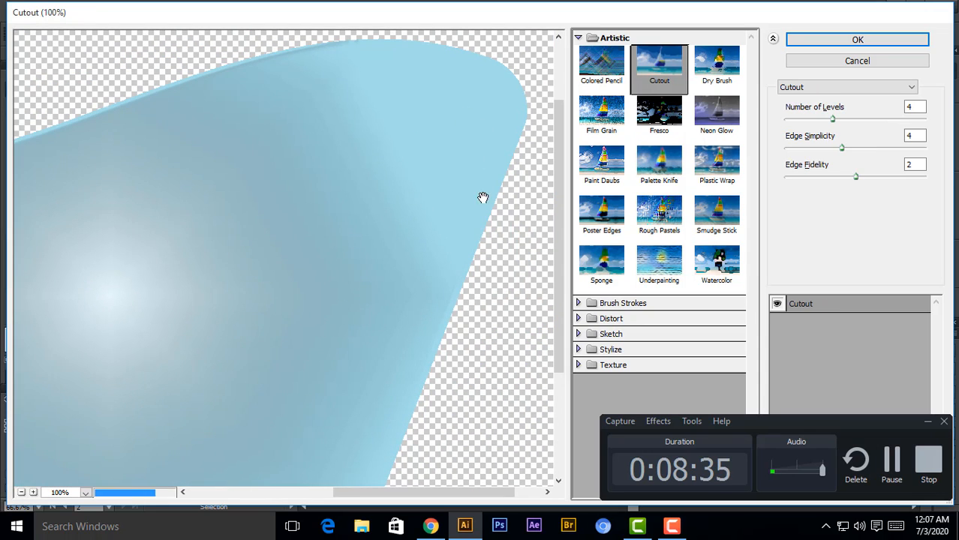
left_click_drag(264, 291, 339, 259)
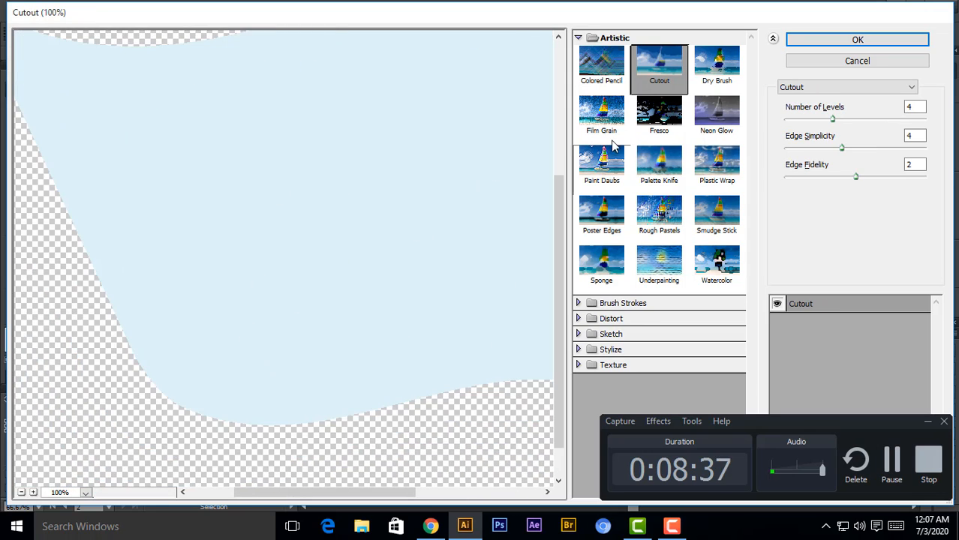
left_click(612, 123)
left_click_drag(262, 217, 301, 344)
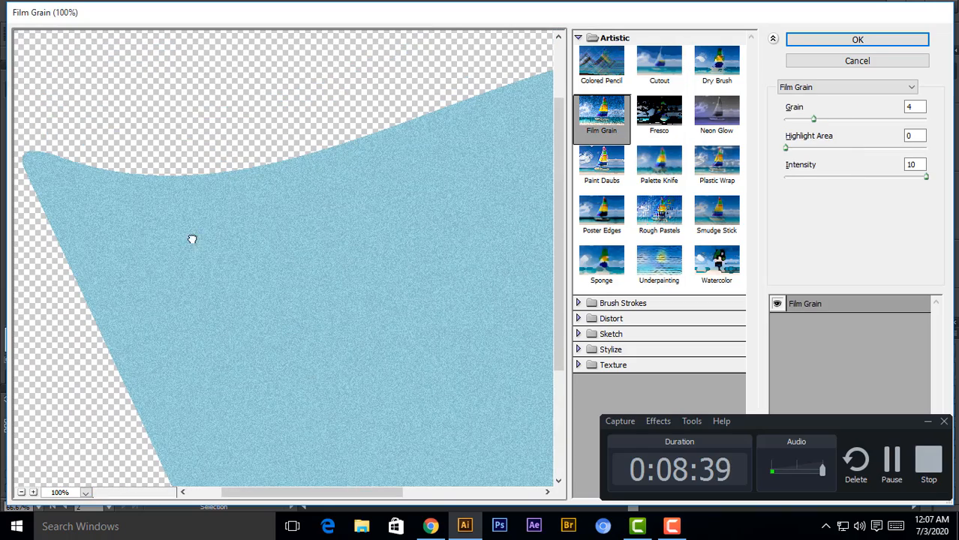
left_click_drag(191, 240, 208, 180)
left_click(889, 40)
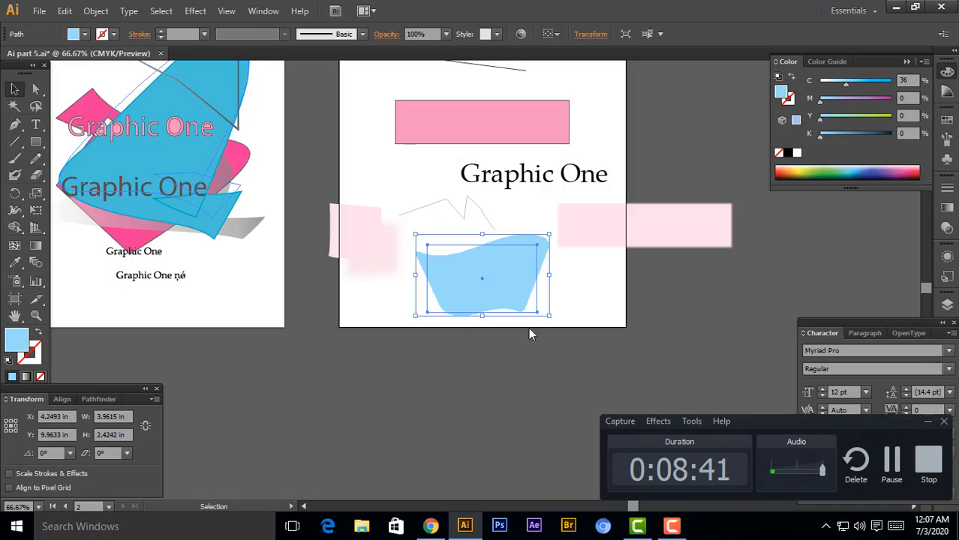
Move the grainy blue shape a short distance to the right on the artboard
left_click(572, 388)
left_click_drag(467, 214, 578, 336)
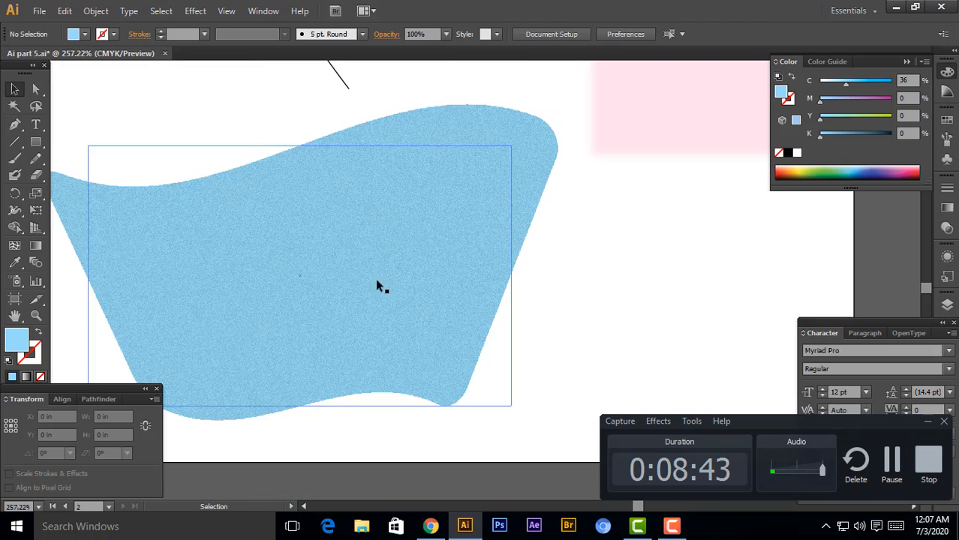
left_click_drag(353, 264, 422, 261)
key("ctrl+minus")
key("ctrl+minus")
key("ctrl+minus")
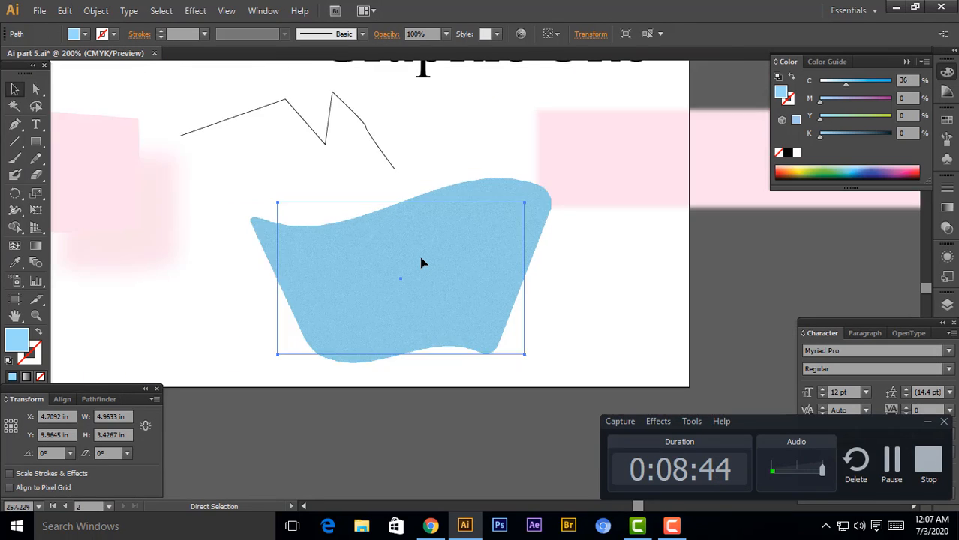
Scale the grainy blue shape down to about a quarter of its width and inspect it up close
left_click_drag(316, 193, 496, 390)
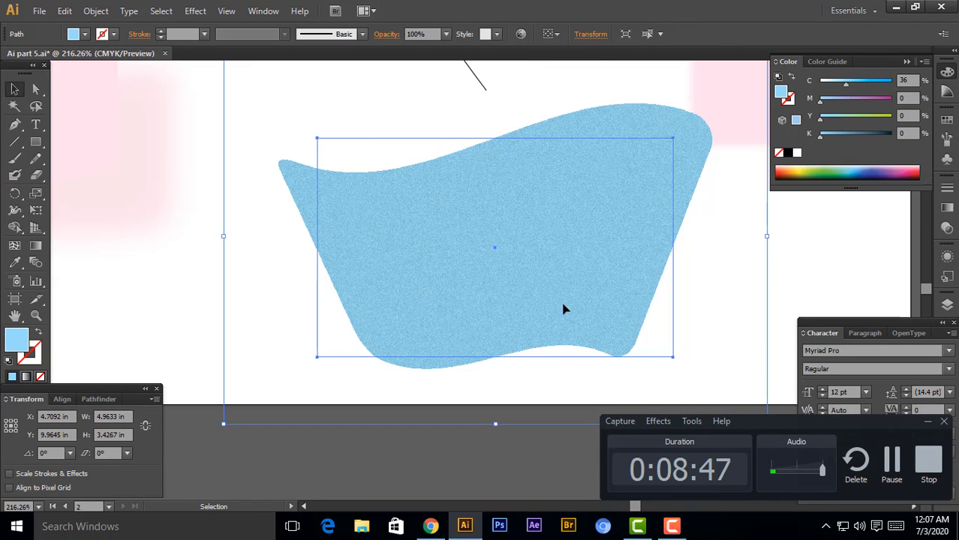
left_click_drag(767, 238, 574, 288)
left_click(616, 340)
left_click_drag(442, 188, 574, 294)
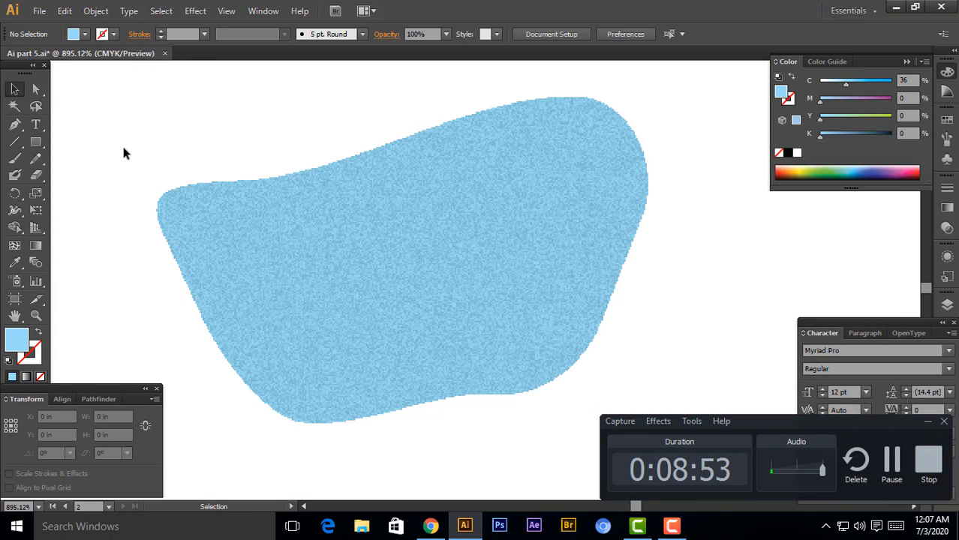
Try to apply the Gaussian Blur effect to the small grainy shape
left_click(199, 10)
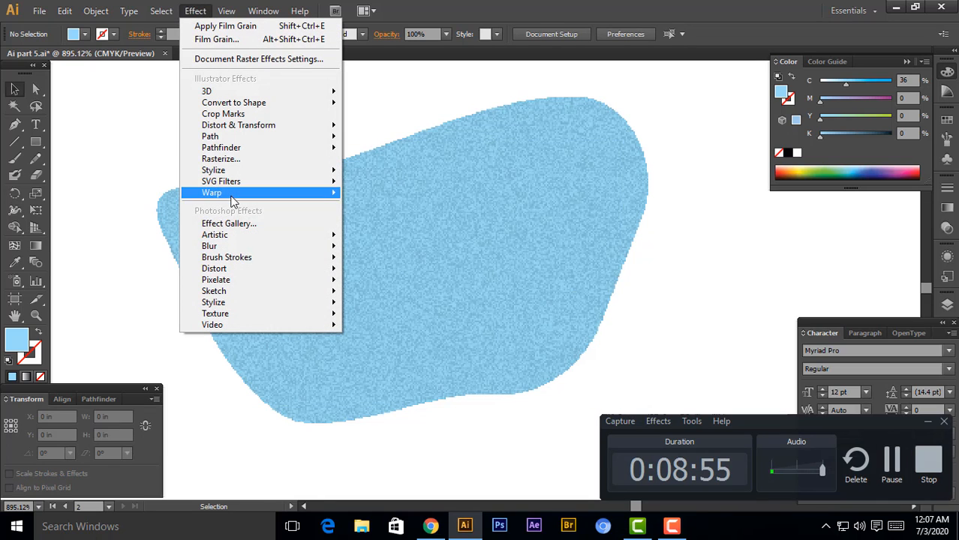
mouse_move(238, 249)
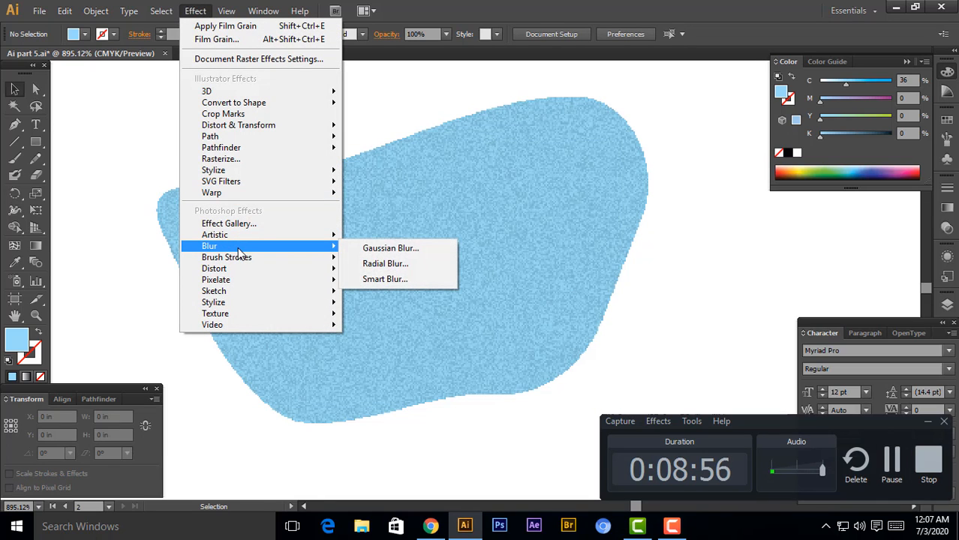
left_click(379, 248)
left_click(534, 276)
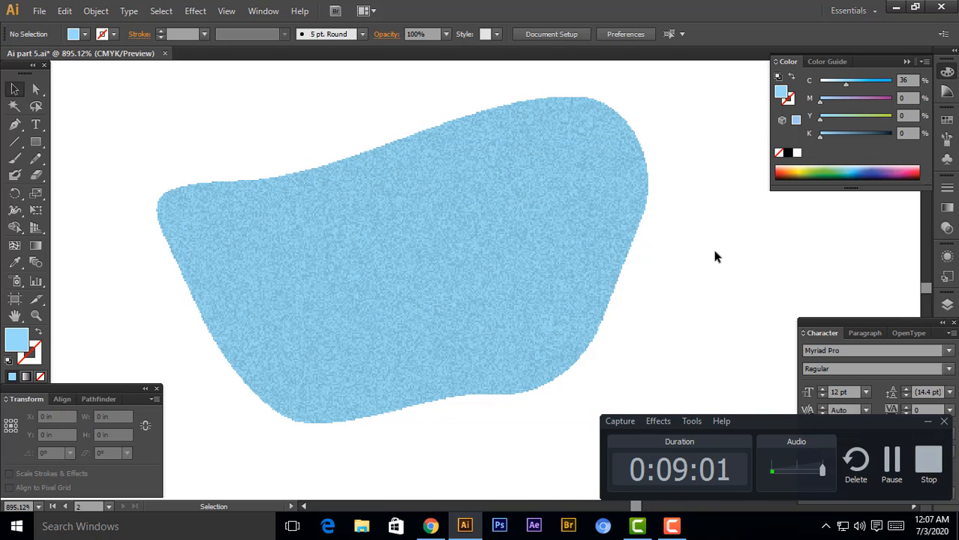
Move the small grainy shape up onto the left end of the zigzag line and deselect it
key("ctrl+minus")
key("ctrl+minus")
key("ctrl+minus")
key("ctrl+minus")
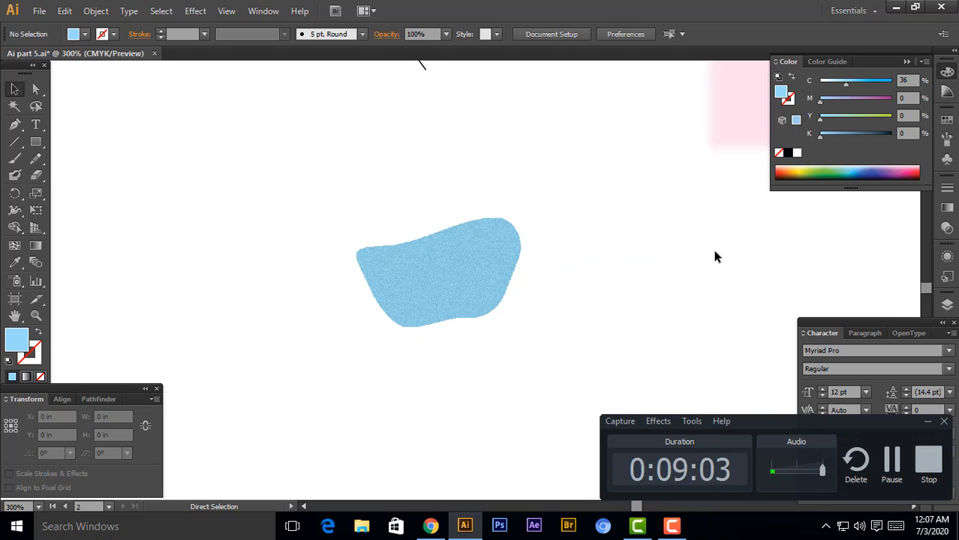
key("ctrl+minus")
key("ctrl+minus")
key("ctrl+minus")
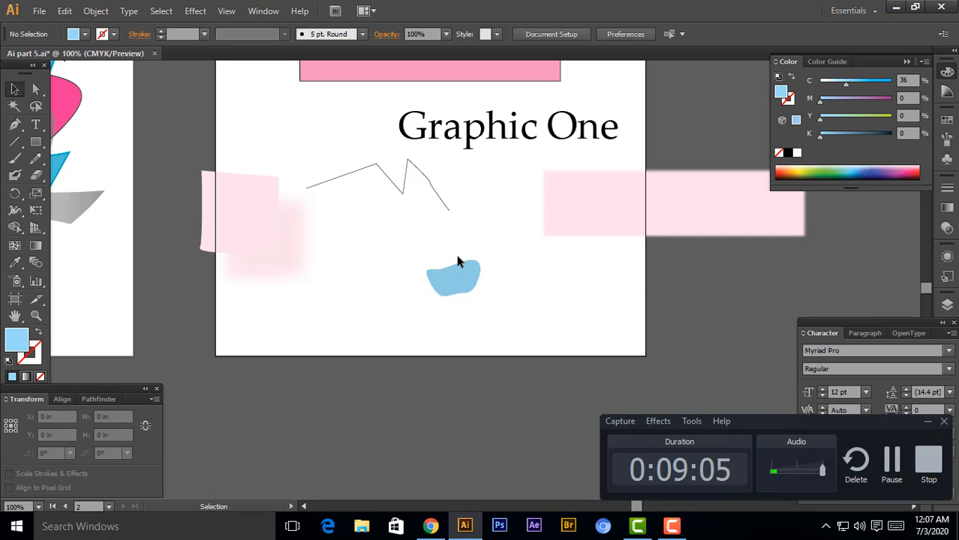
left_click_drag(459, 286, 344, 191)
left_click(516, 270)
Draw a 0.5 in square below the zigzag line and set its fill's yellow value to 59%
key("m")
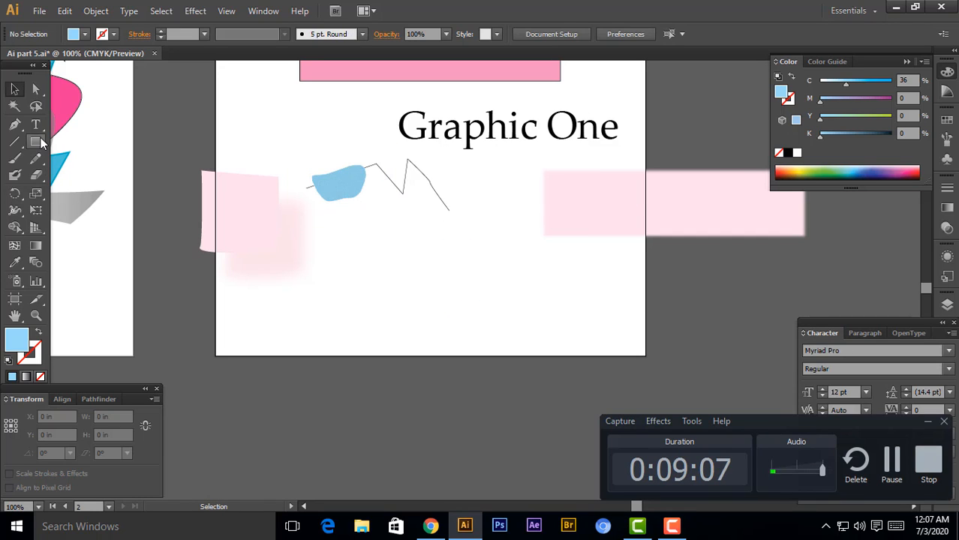
left_click_drag(393, 257, 408, 277)
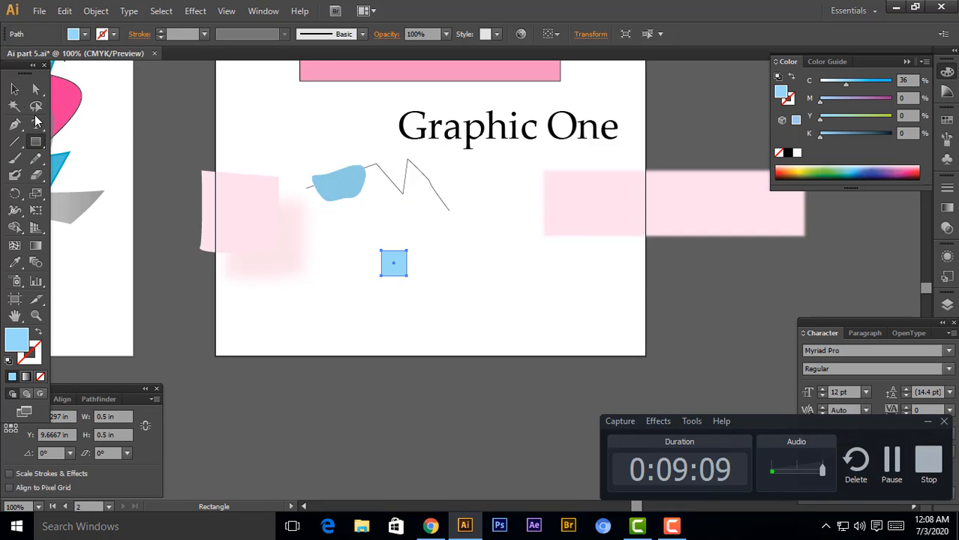
key("v")
left_click_drag(820, 123, 862, 121)
left_click(463, 349)
Apply a Gaussian Blur with a 4.3 pixel radius to the green square and deselect it
key("ctrl+space")
left_click_drag(351, 230, 501, 316)
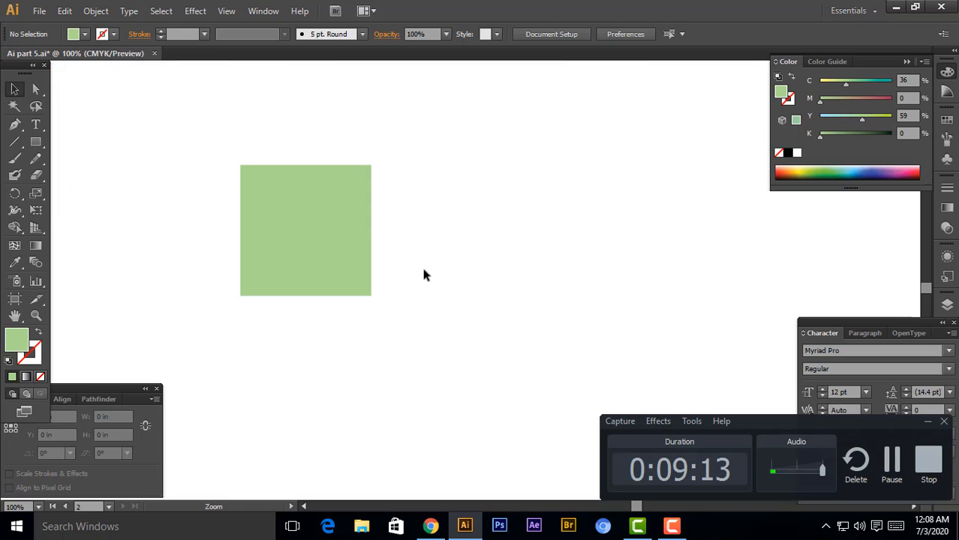
left_click(362, 256)
left_click(195, 11)
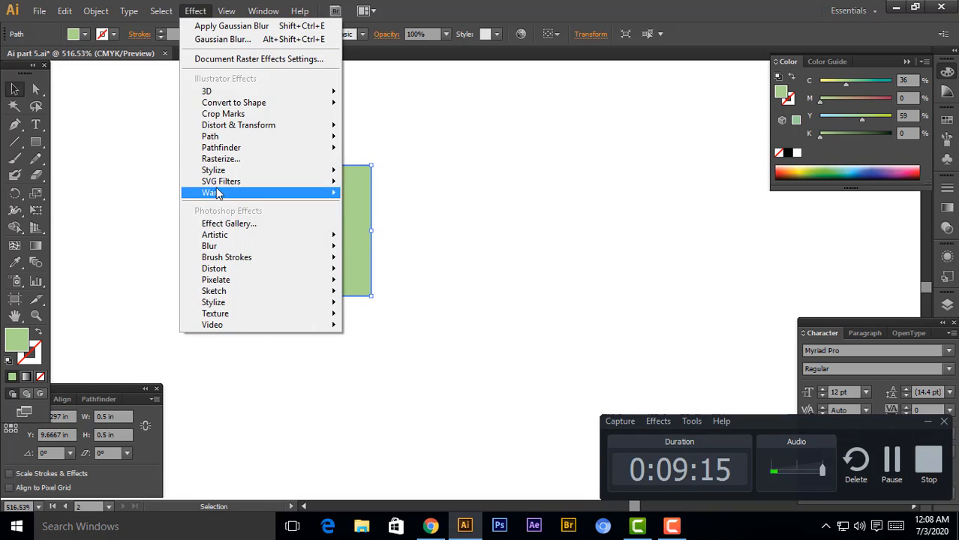
mouse_move(237, 244)
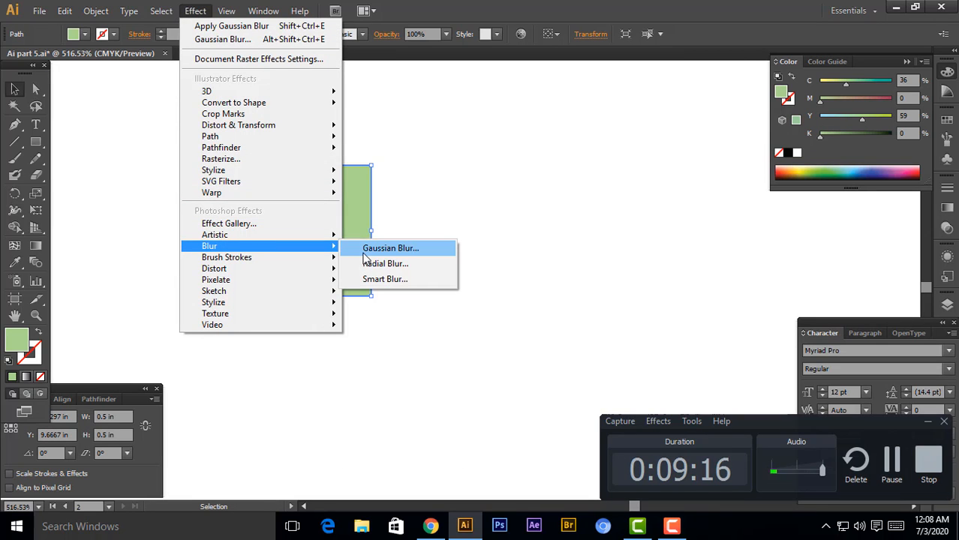
left_click(406, 249)
left_click_drag(423, 248, 440, 246)
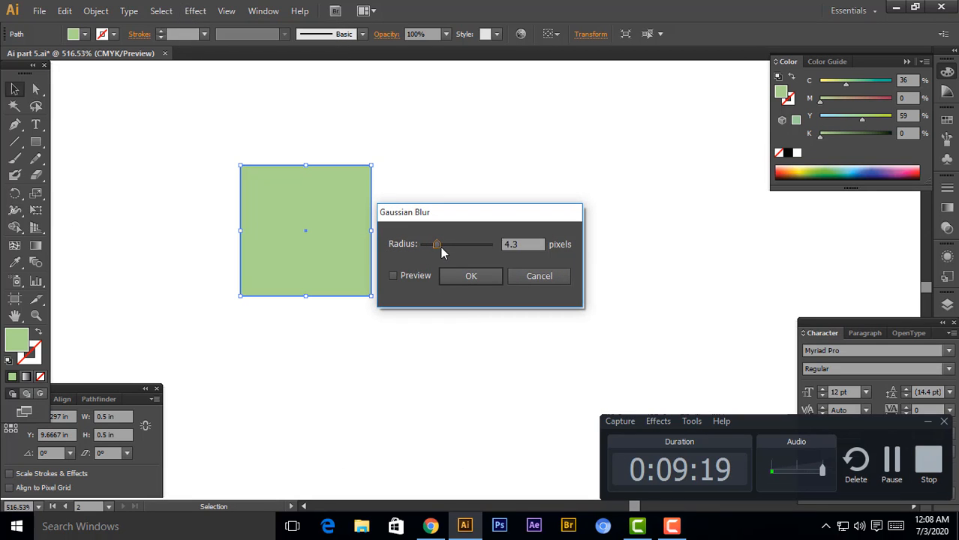
left_click(453, 278)
left_click(479, 212)
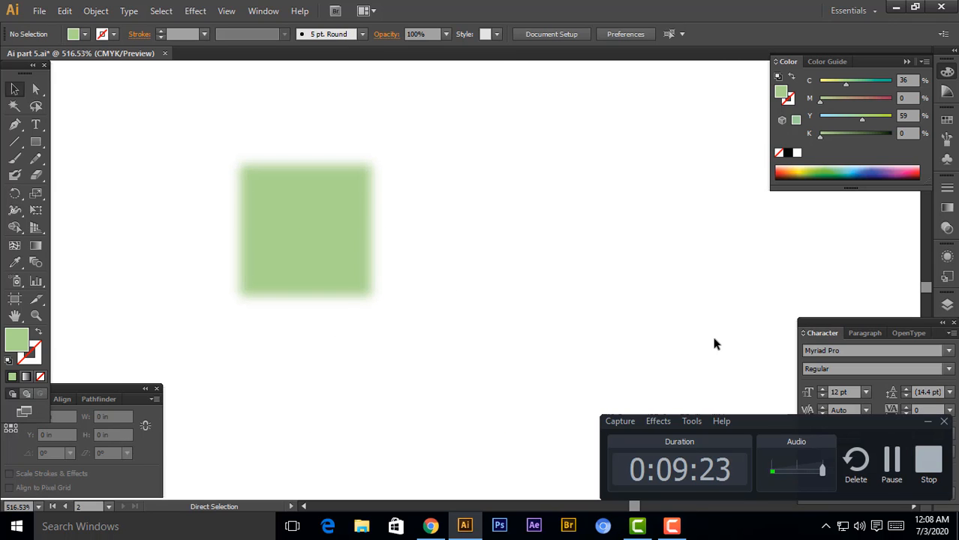
Inspect the blurred green square from afar and up close, and undo its Gaussian Blur
key("ctrl+minus")
key("ctrl+minus")
key("ctrl+minus")
key("ctrl+minus")
key("ctrl+minus")
key("ctrl+minus")
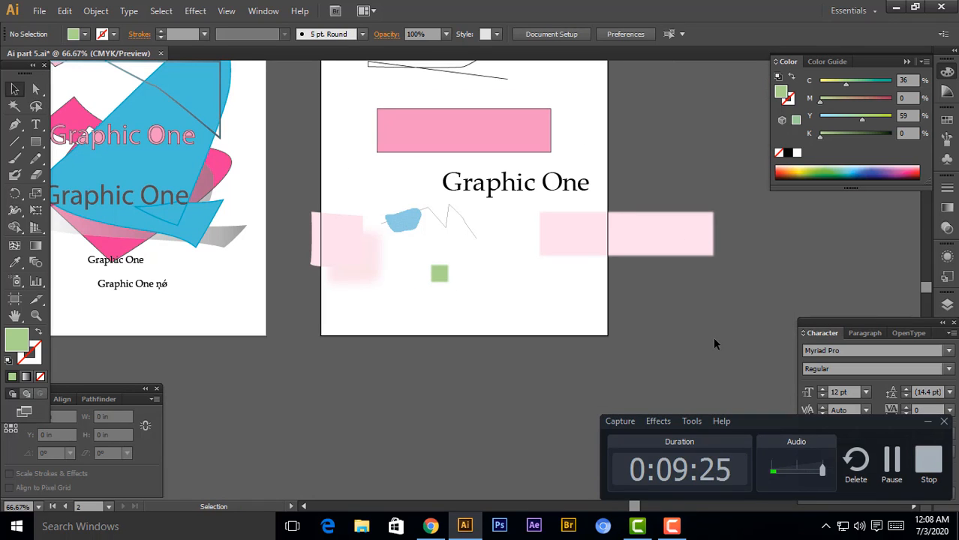
key("ctrl+space")
left_click_drag(412, 250, 467, 296)
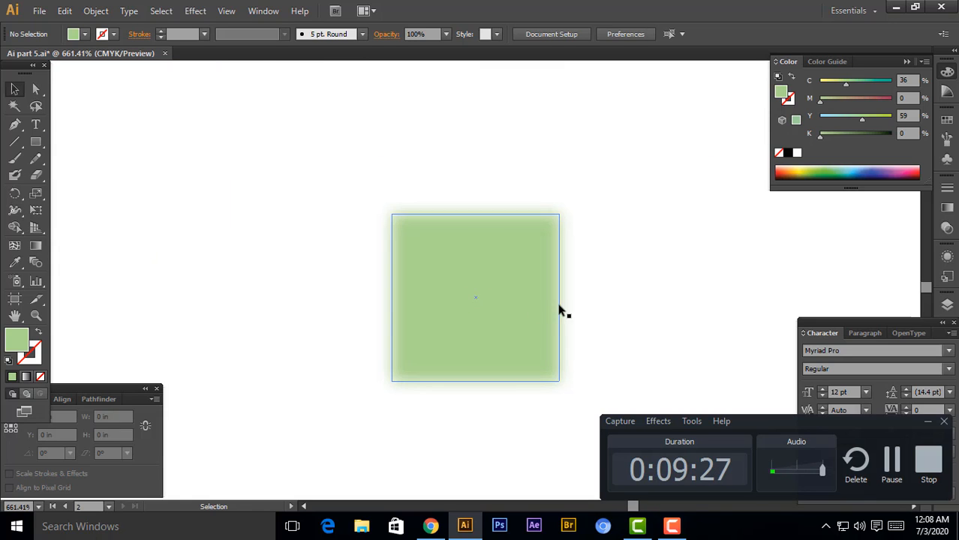
key("ctrl+a")
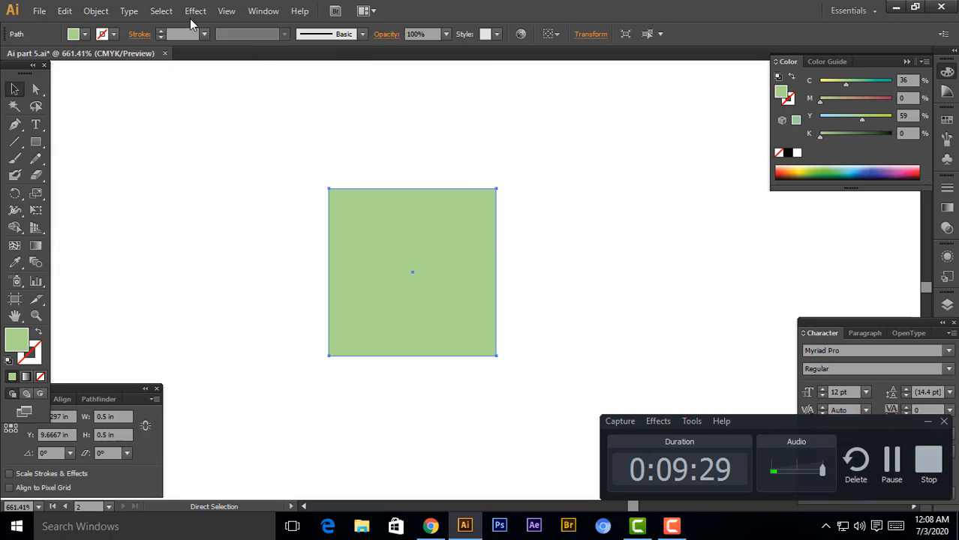
Apply a Radial Blur to the green square with amount 38, Spin method and Good quality, and deselect it
left_click(195, 11)
mouse_move(268, 252)
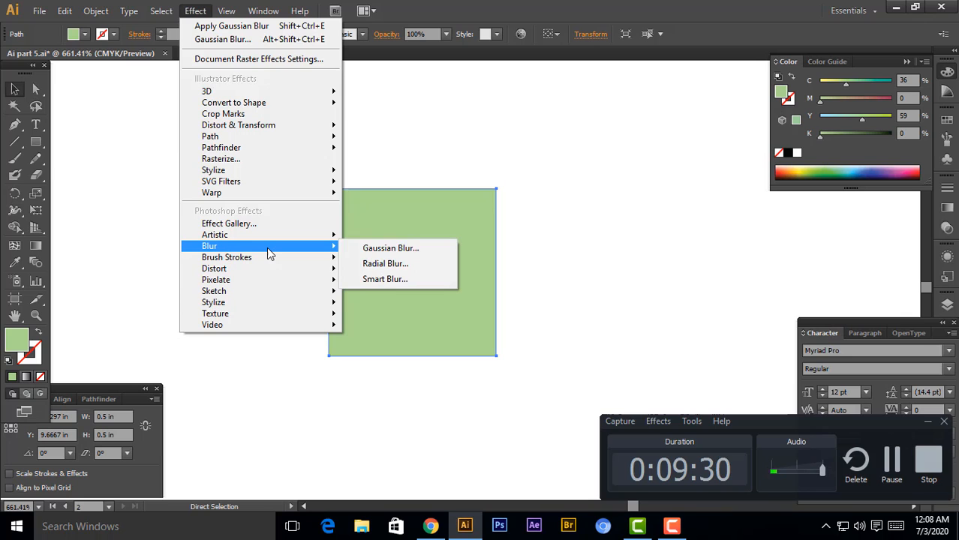
left_click(390, 264)
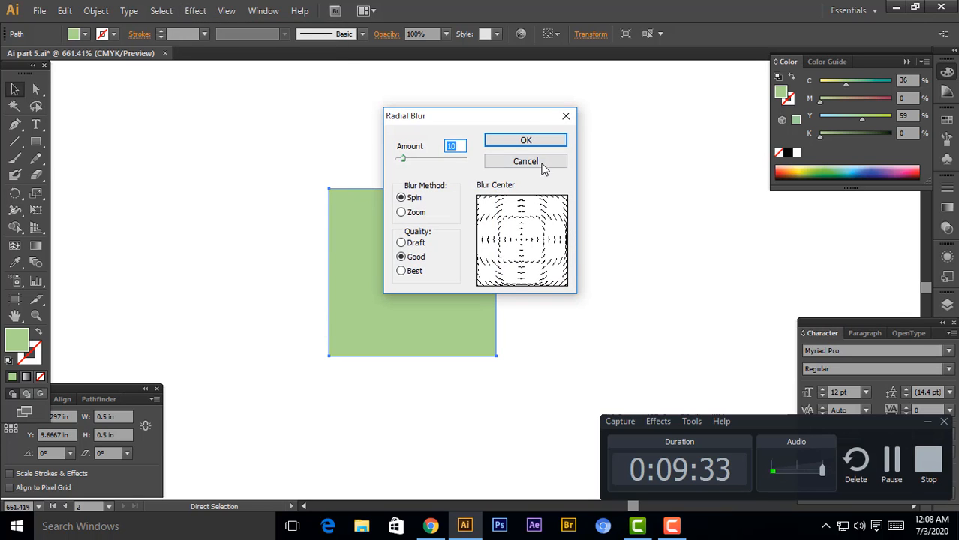
left_click_drag(409, 160, 446, 161)
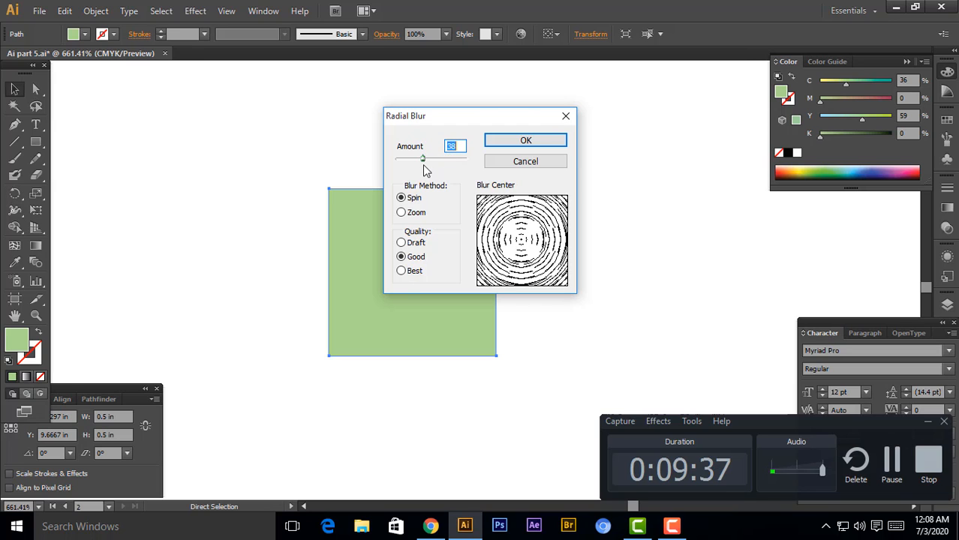
left_click(538, 141)
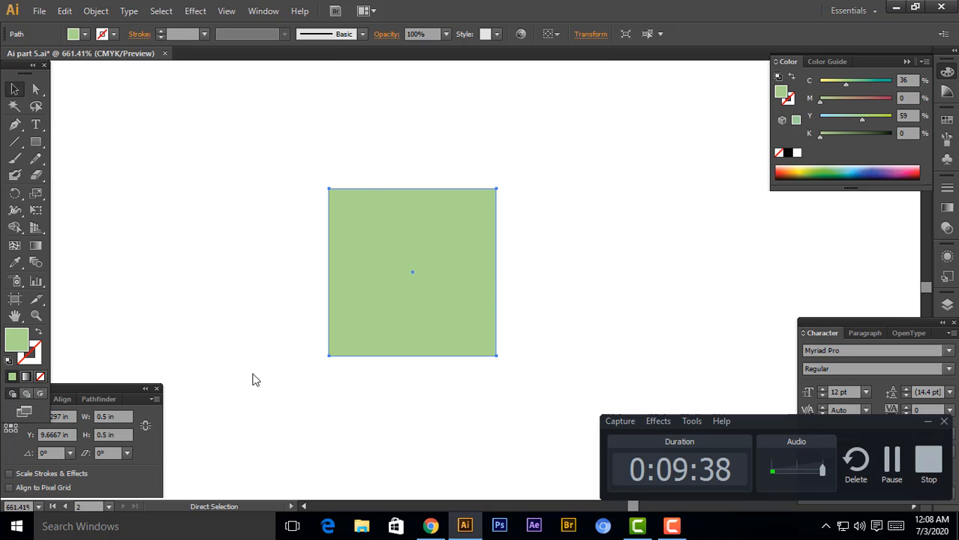
left_click(572, 273)
Examine the radial blur around the green square's edges from a distance and up close
key("ctrl+minus")
key("ctrl+minus")
key("ctrl+minus")
key("ctrl+minus")
key("ctrl+minus")
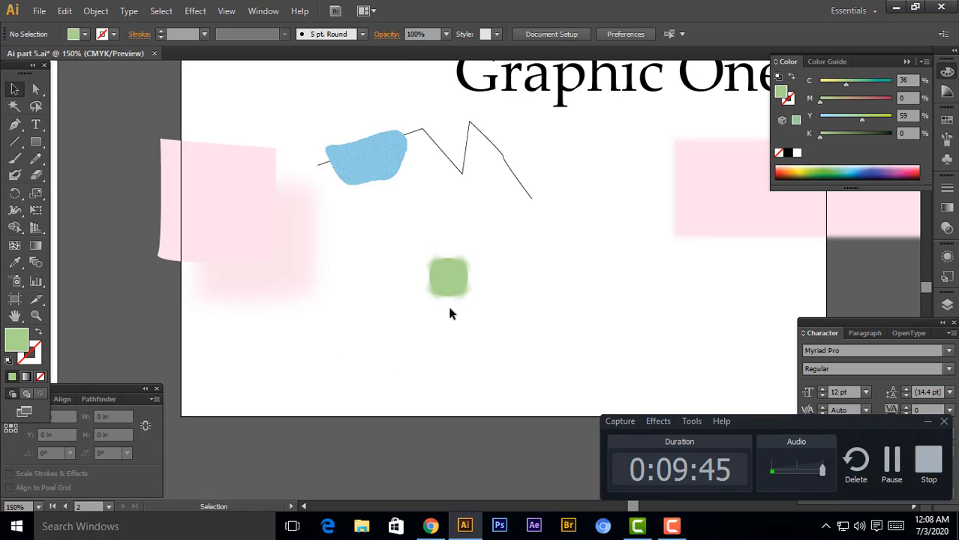
key("z")
left_click_drag(402, 259, 518, 325)
key("ctrl+minus")
key("ctrl+minus")
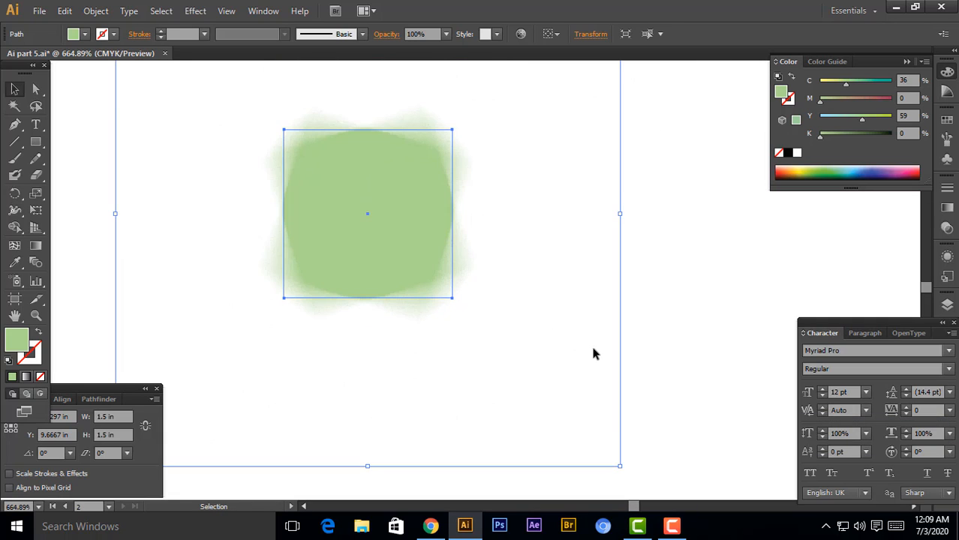
left_click(672, 526)
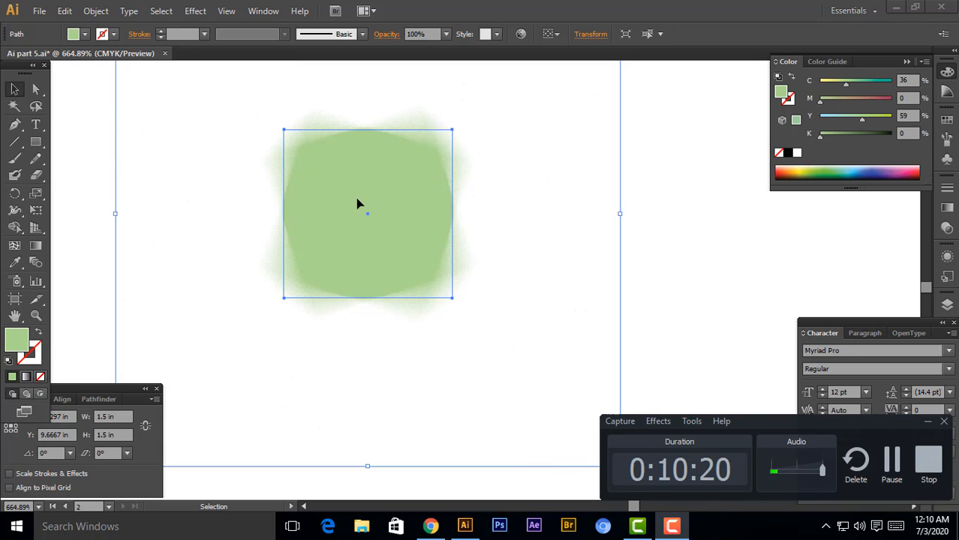
left_click(617, 299)
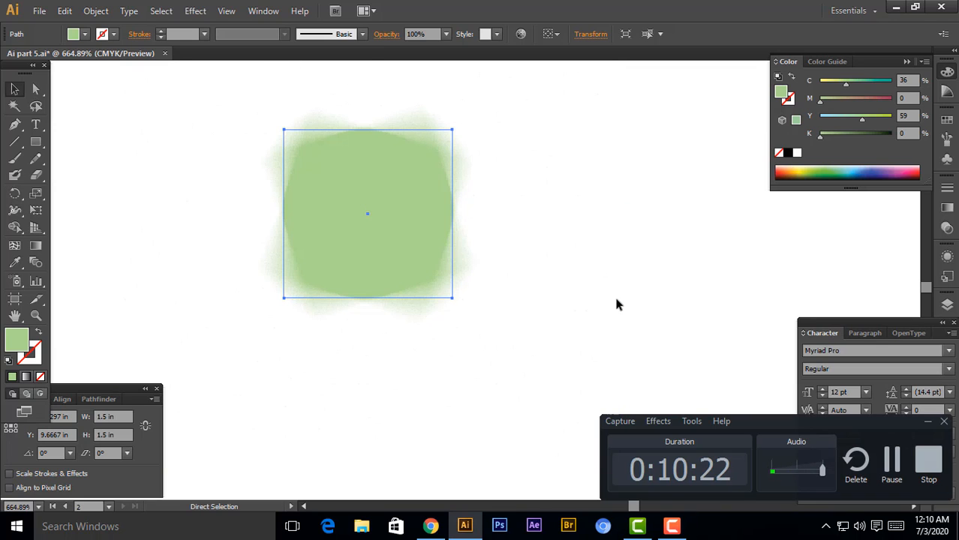
key("ctrl+minus")
key("ctrl+minus")
key("ctrl+minus")
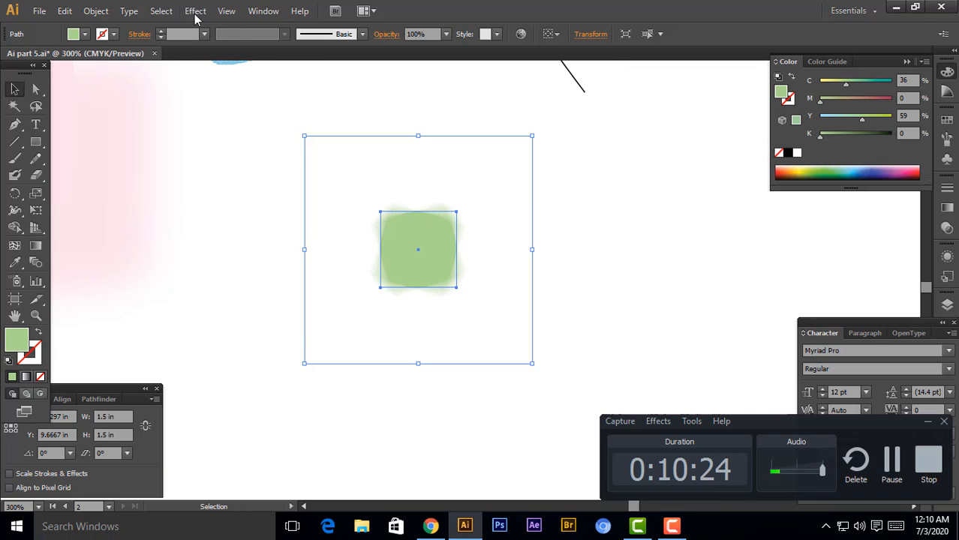
left_click(196, 12)
mouse_move(330, 246)
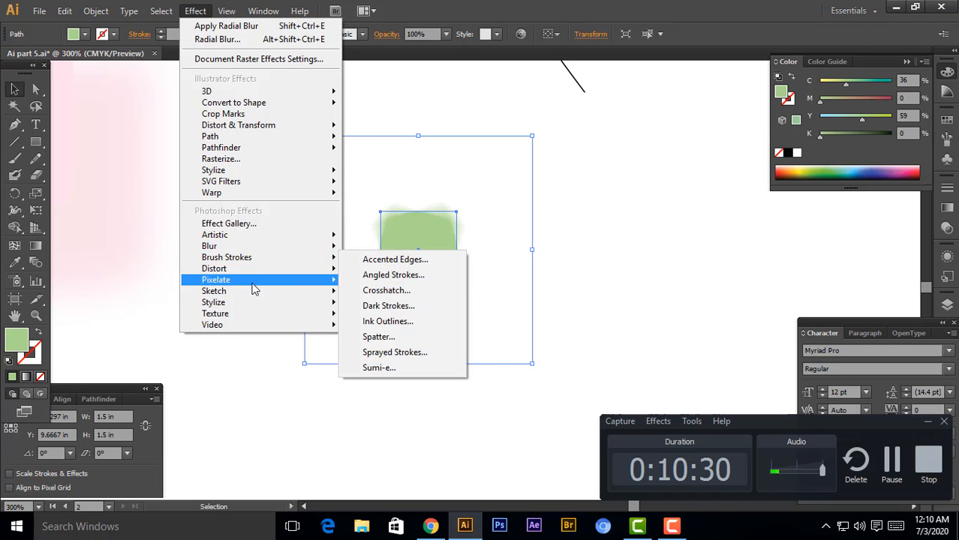
mouse_move(256, 276)
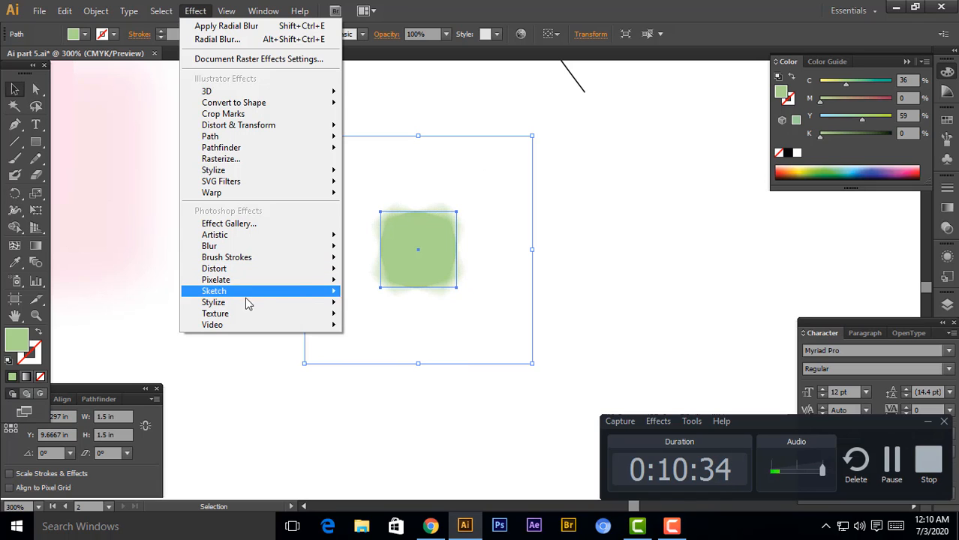
mouse_move(246, 312)
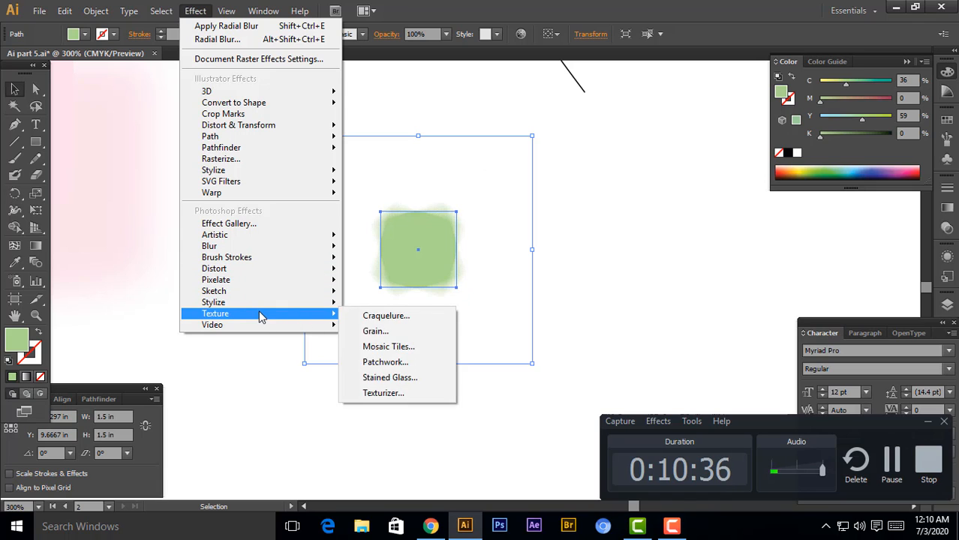
mouse_move(274, 325)
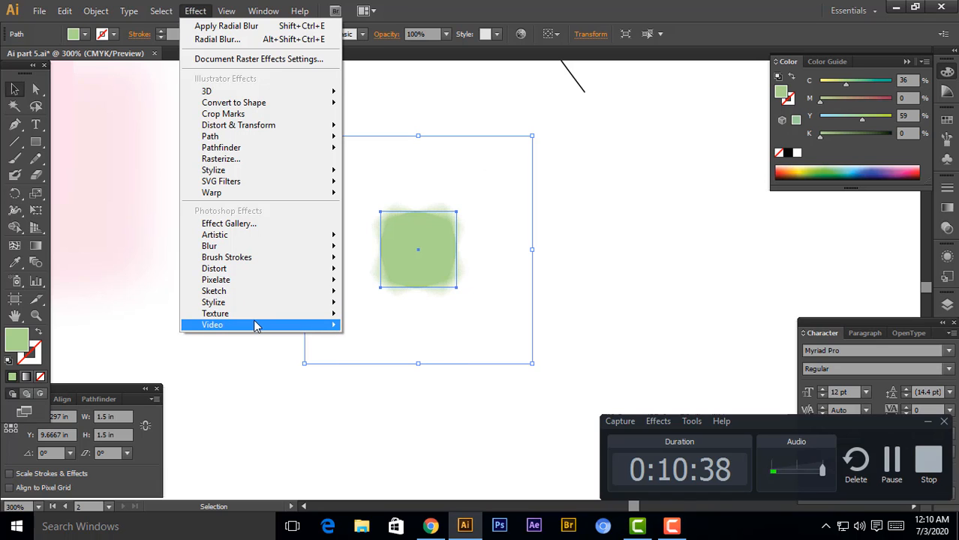
left_click(253, 368)
left_click(285, 330)
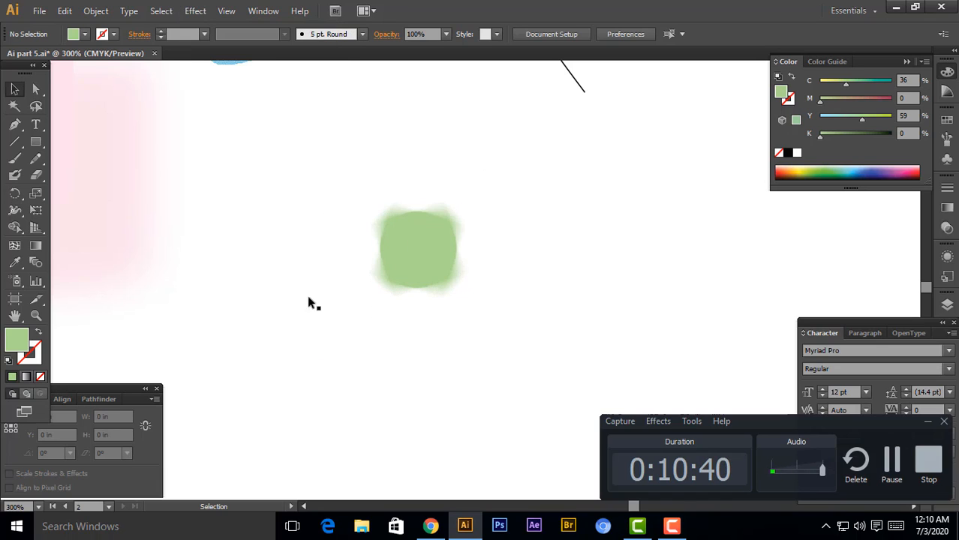
left_click(431, 266)
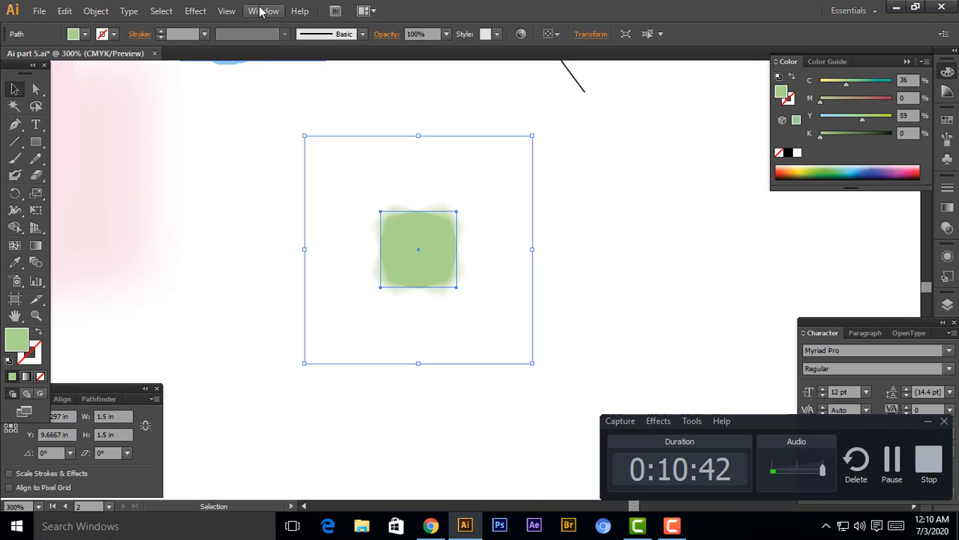
left_click(263, 11)
mouse_move(201, 11)
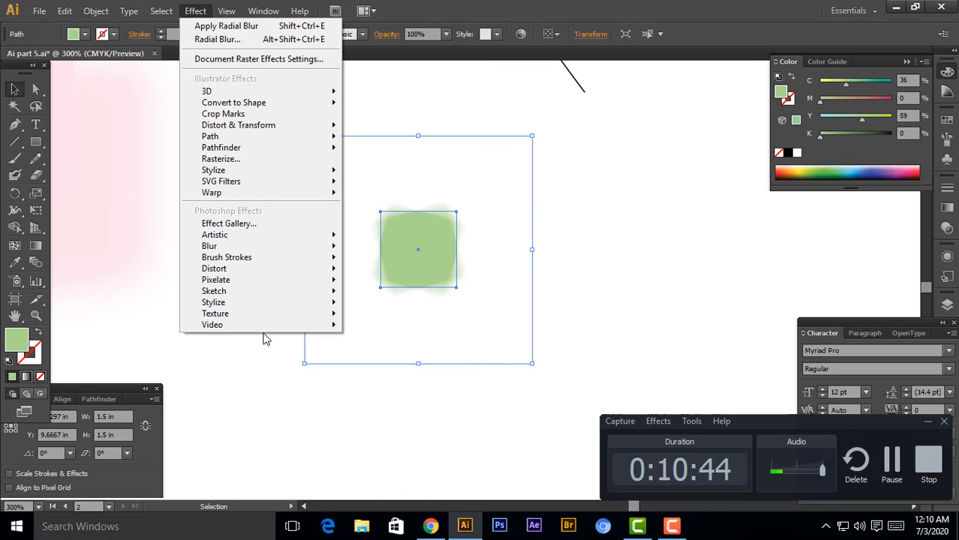
mouse_move(239, 6)
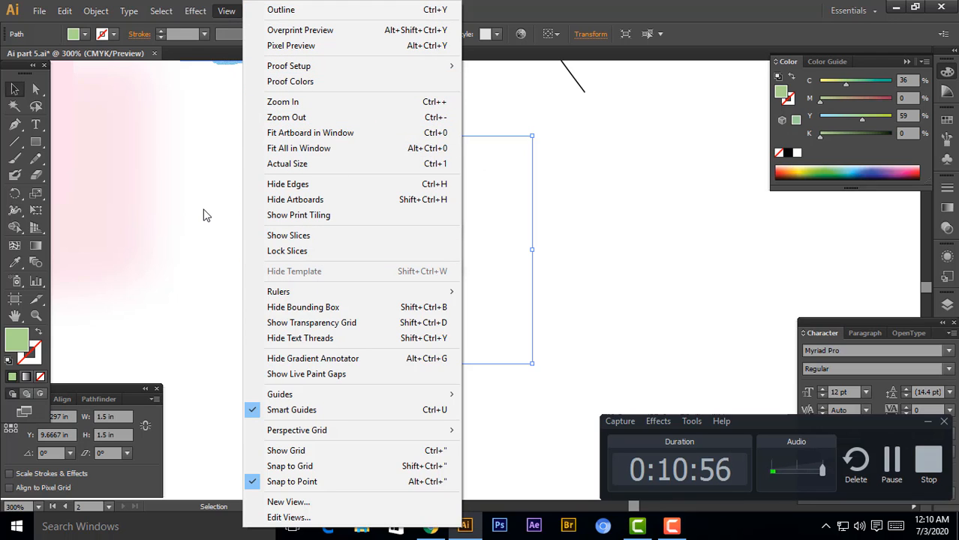
left_click(216, 76)
left_click(216, 76)
left_click(226, 10)
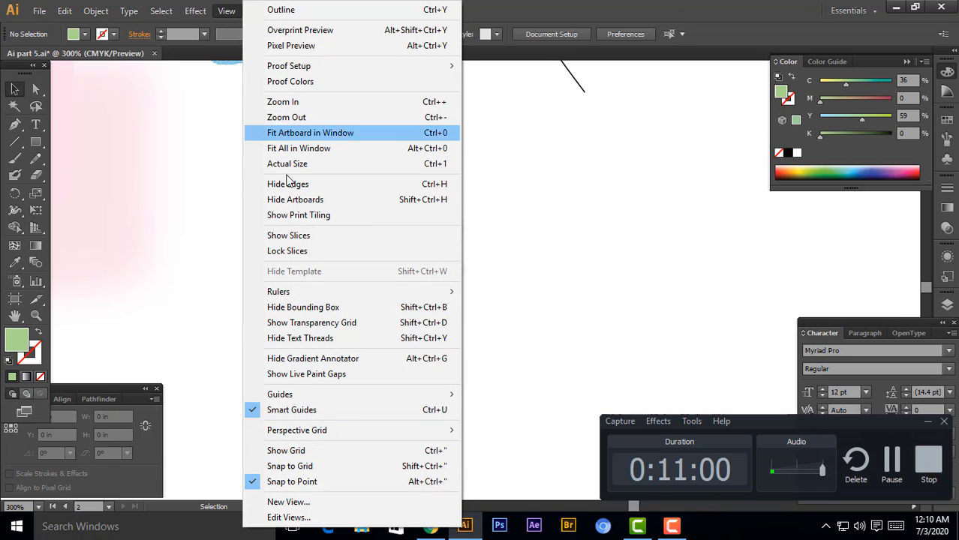
left_click(184, 221)
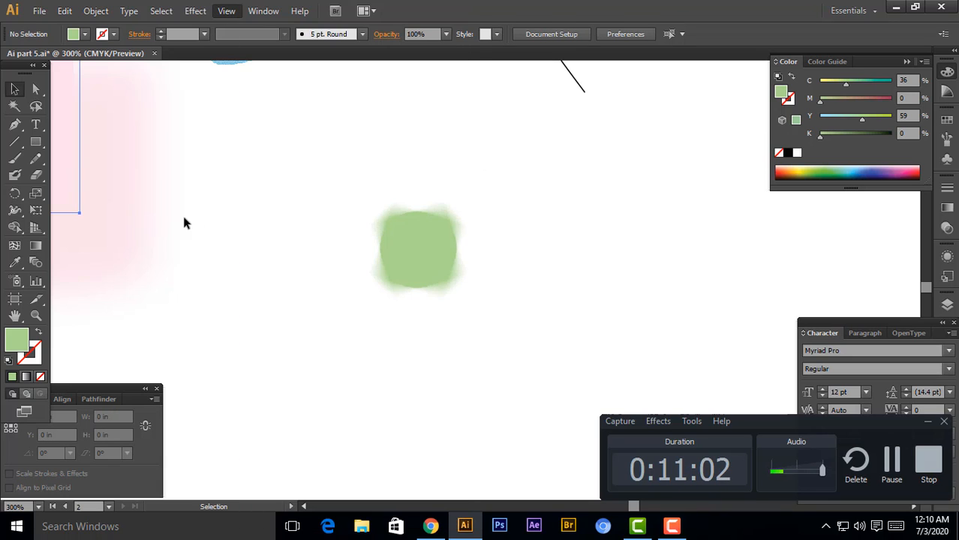
left_click(184, 220)
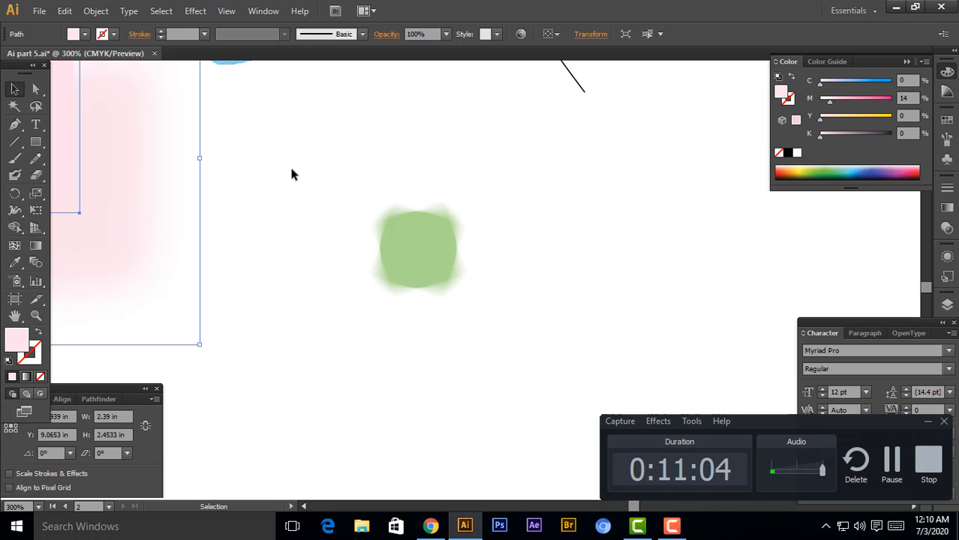
left_click(257, 15)
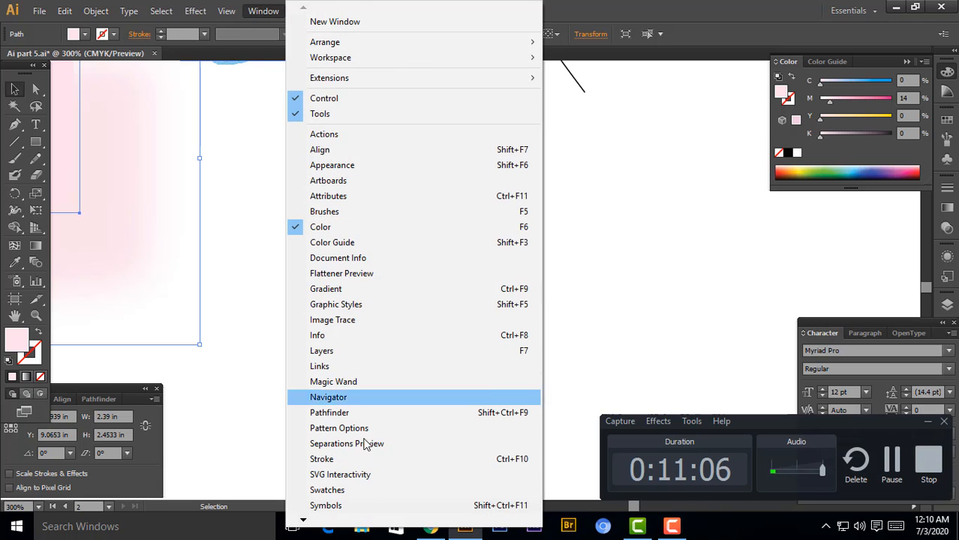
mouse_move(225, 14)
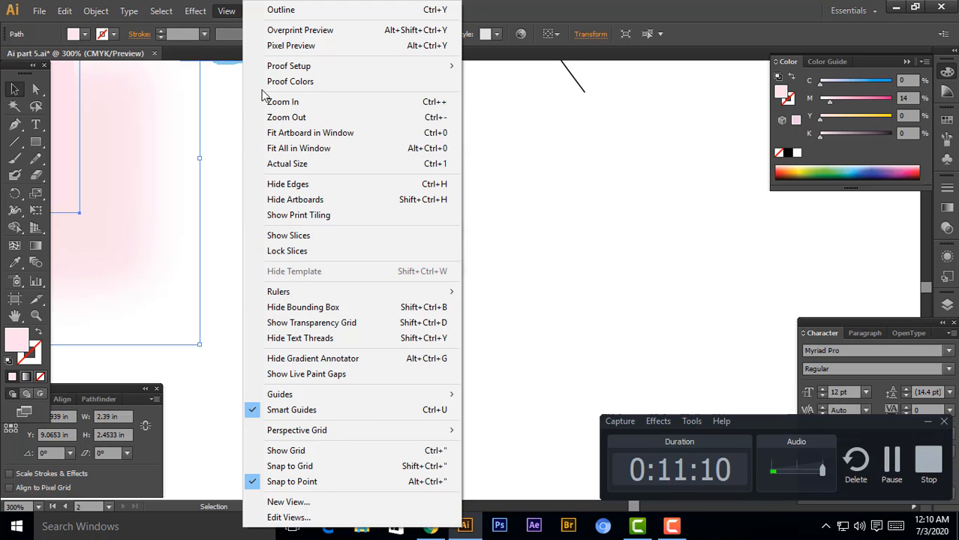
left_click(229, 117)
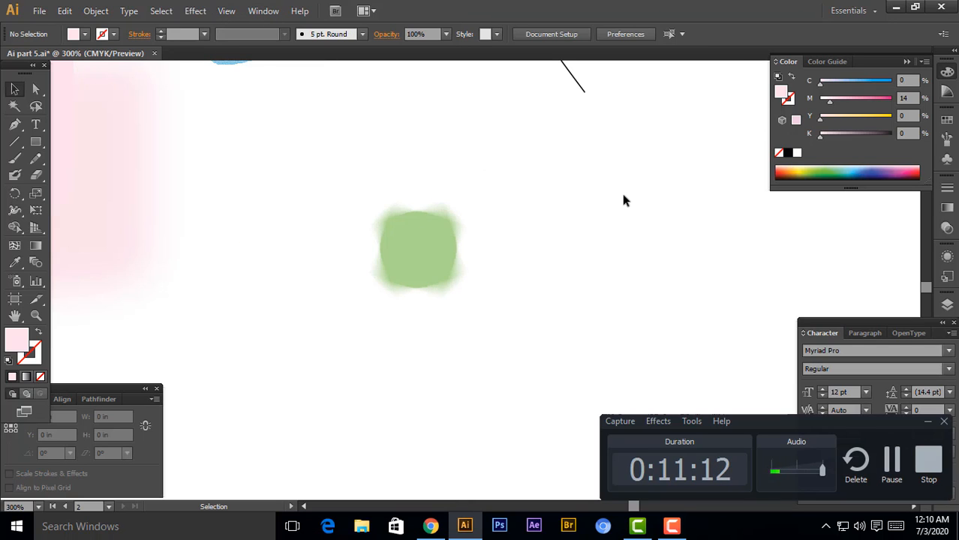